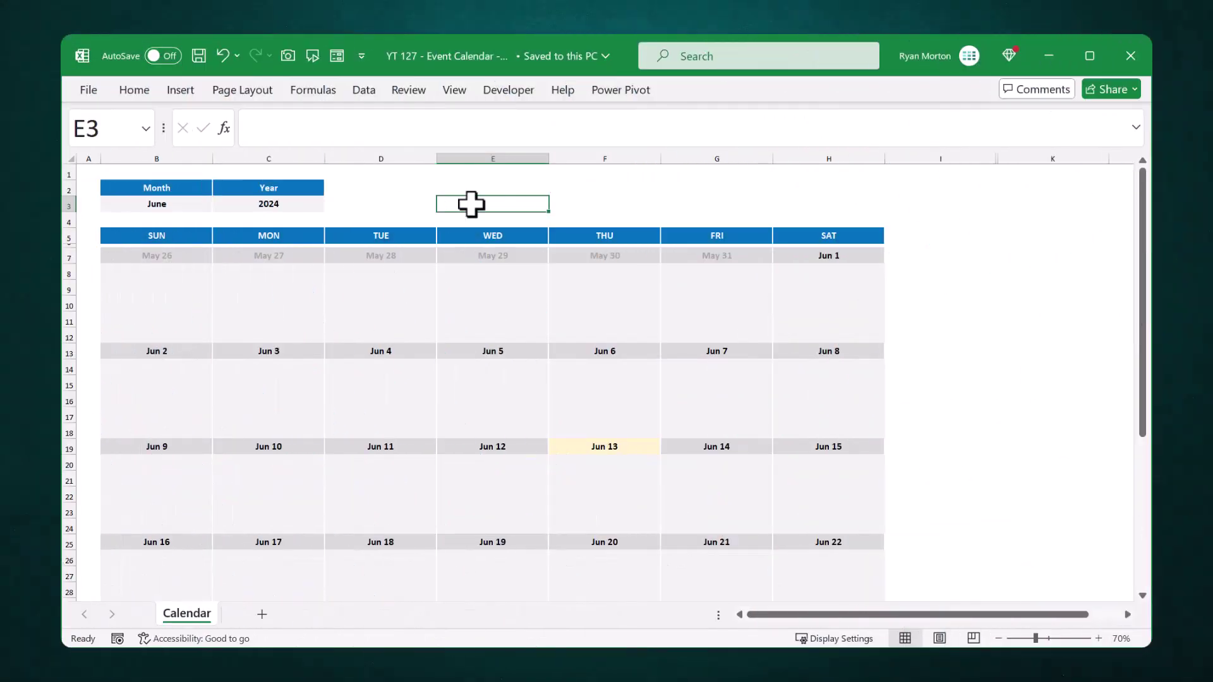
Try the calendar's year as 2023 and 2022, and return it to 2024
click(300, 205)
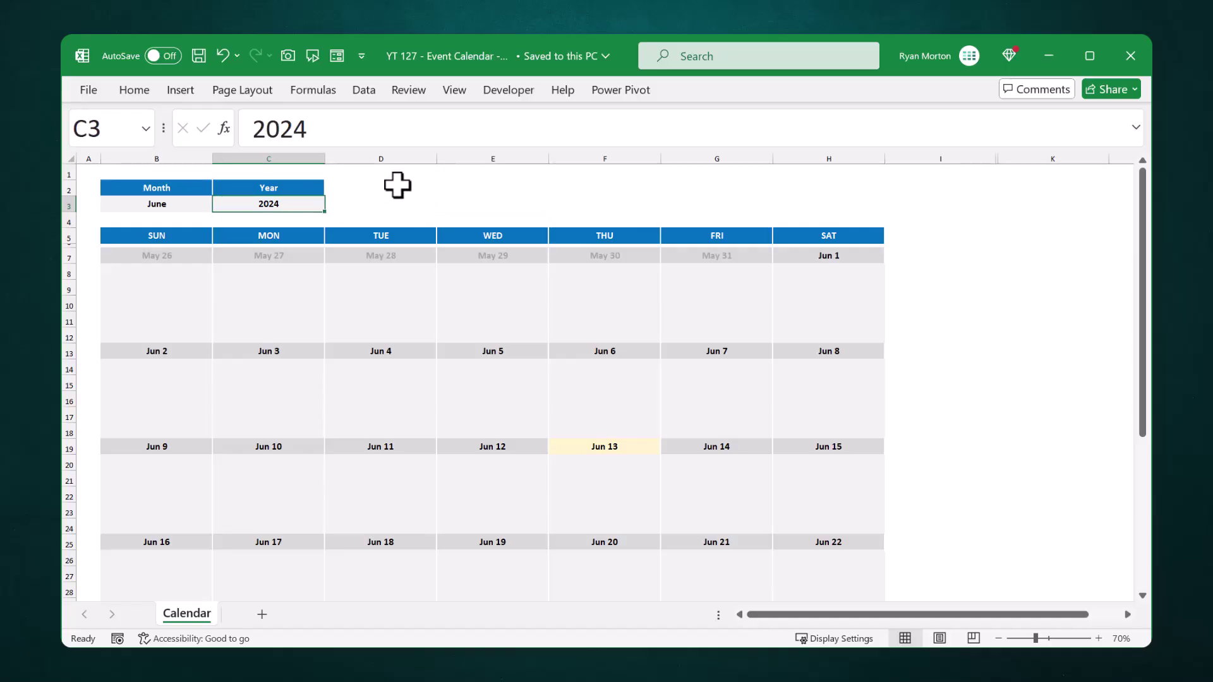
text(2023)
key(Return)
key(Up)
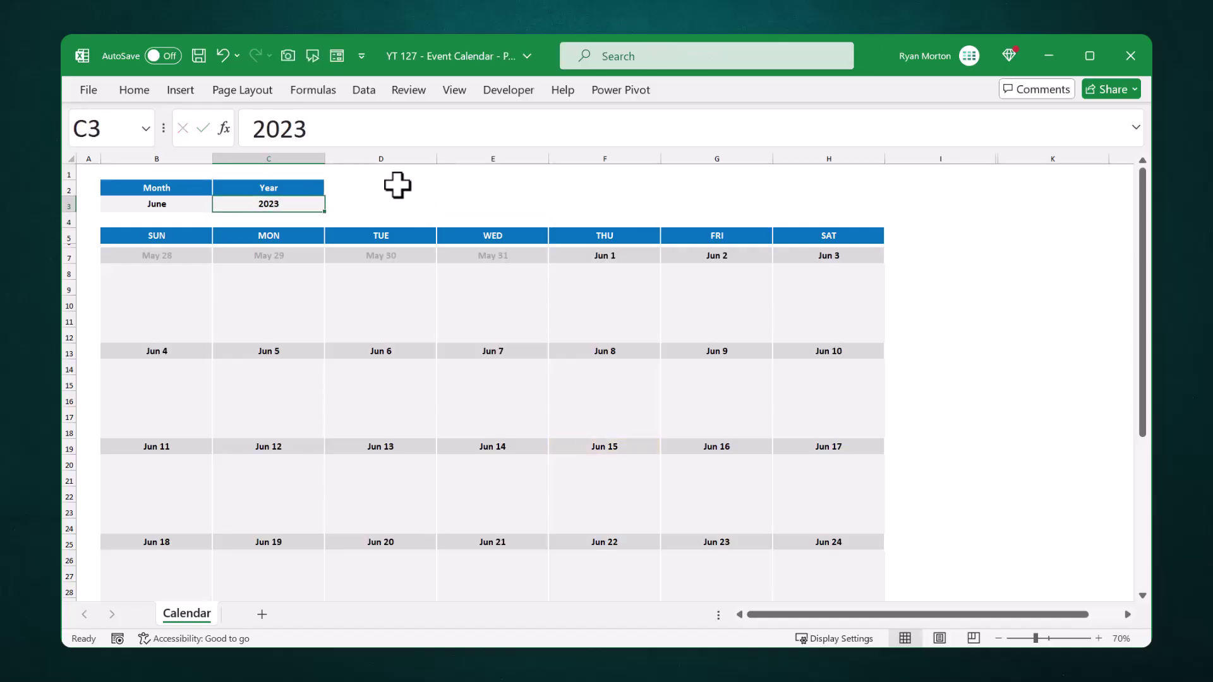
text(2022)
key(Return)
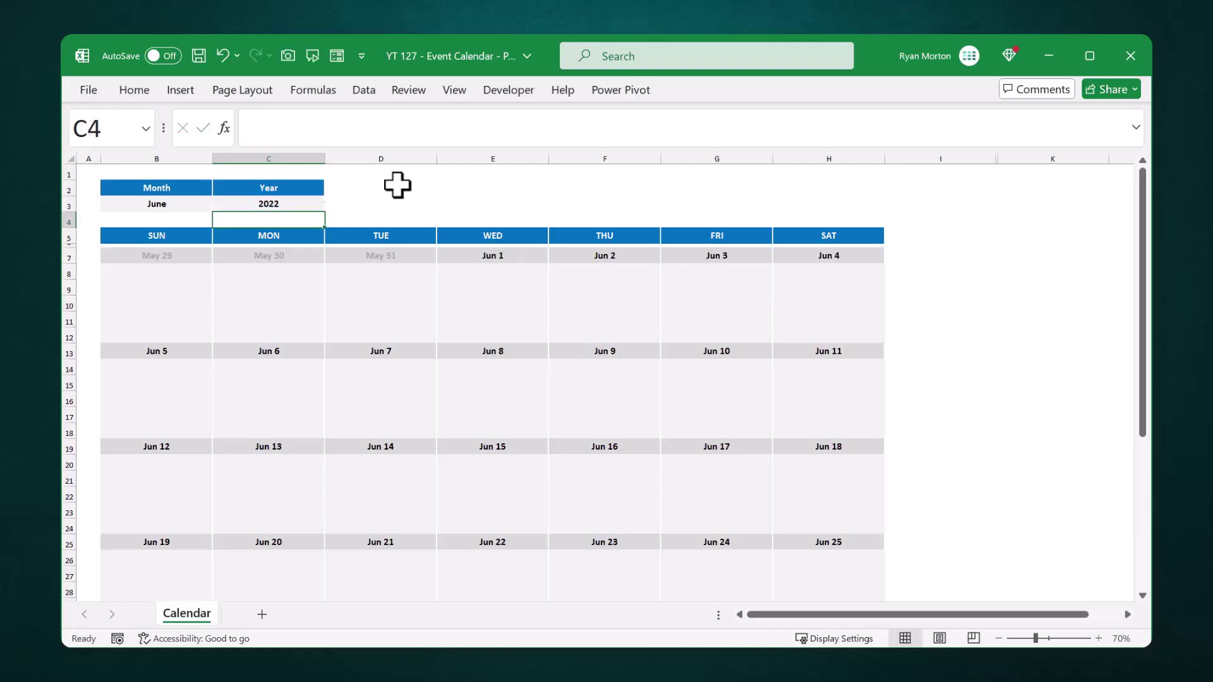
key(Up)
text(2024)
key(Return)
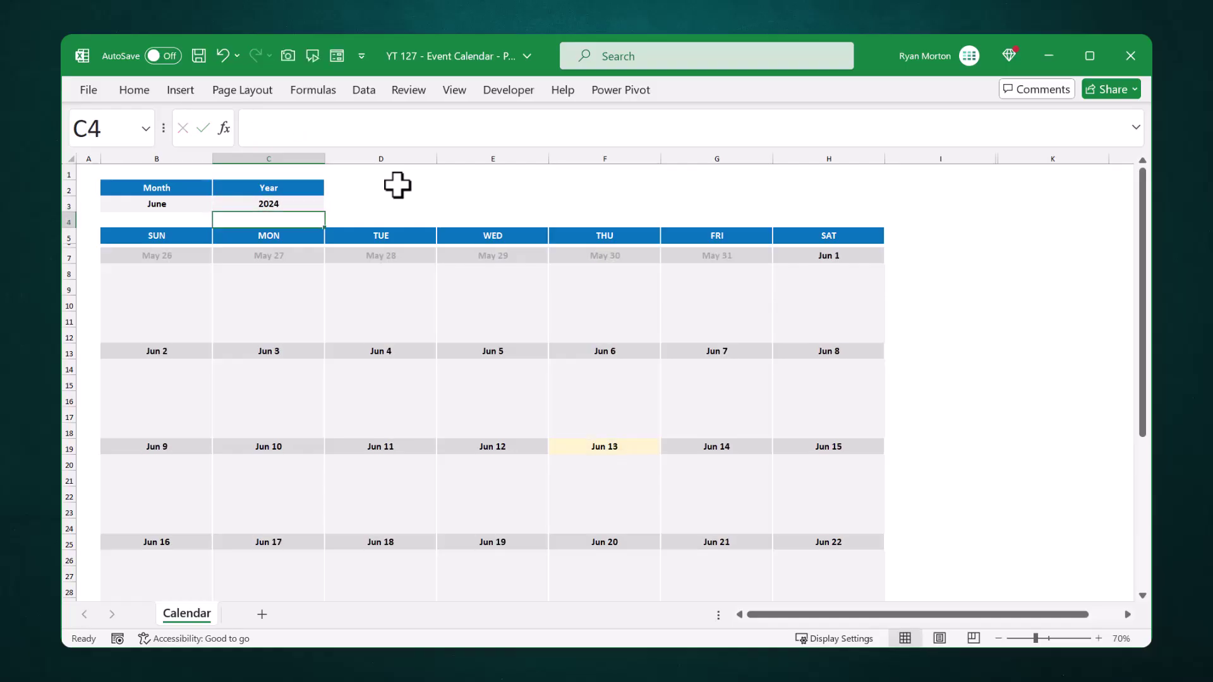
Switch the calendar's month to April and return it to June
click(169, 202)
click(220, 204)
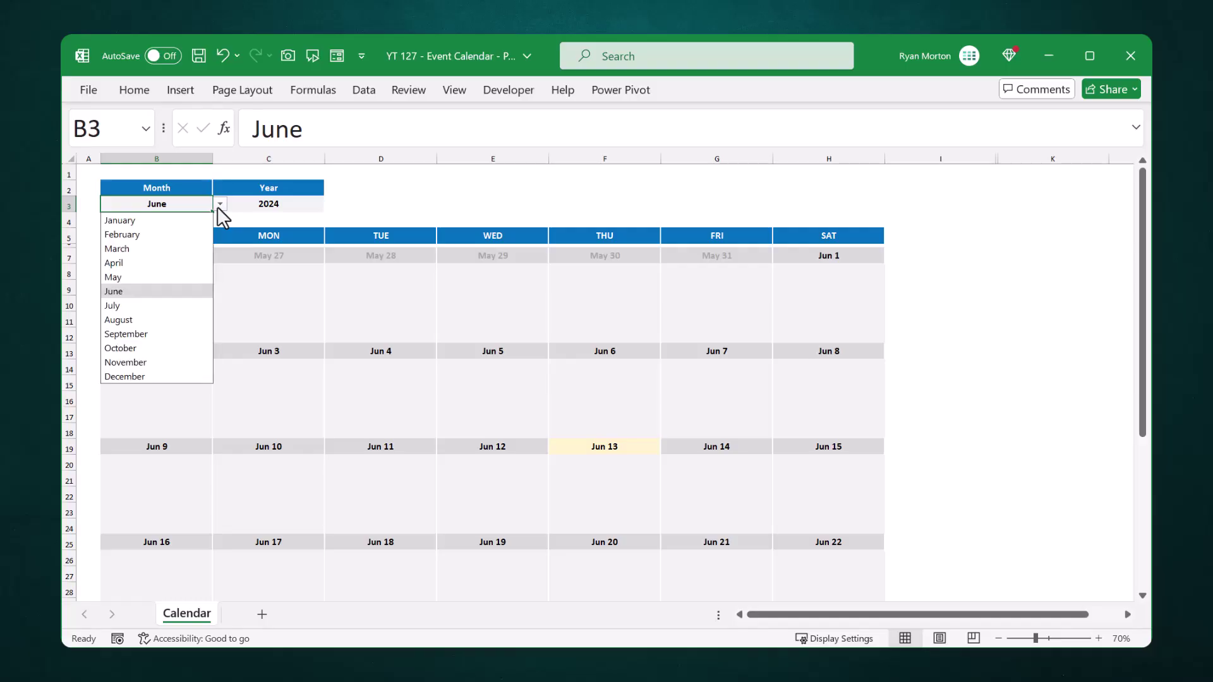
click(191, 258)
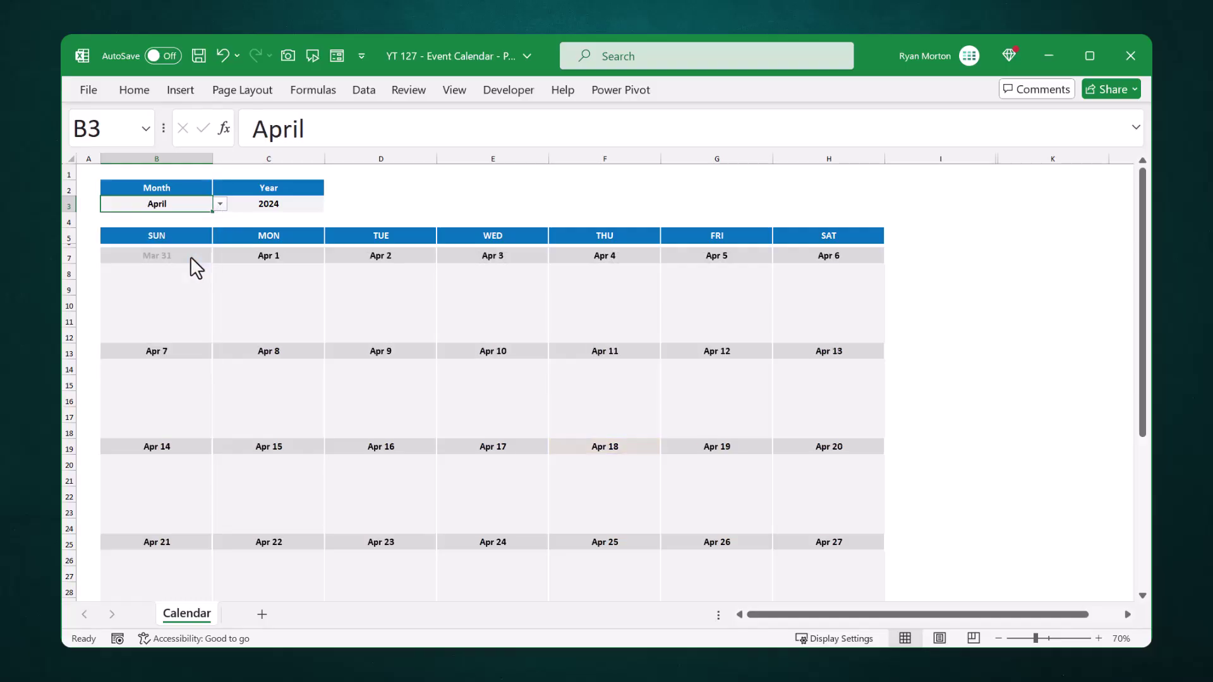
click(219, 204)
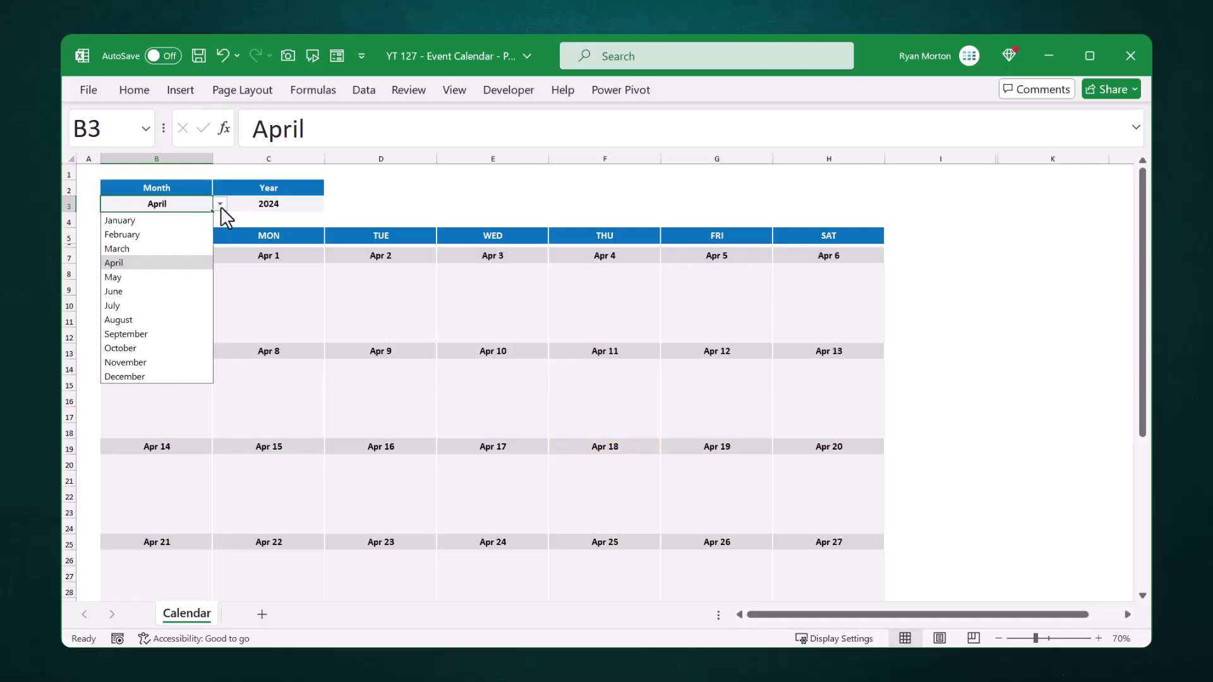
click(187, 290)
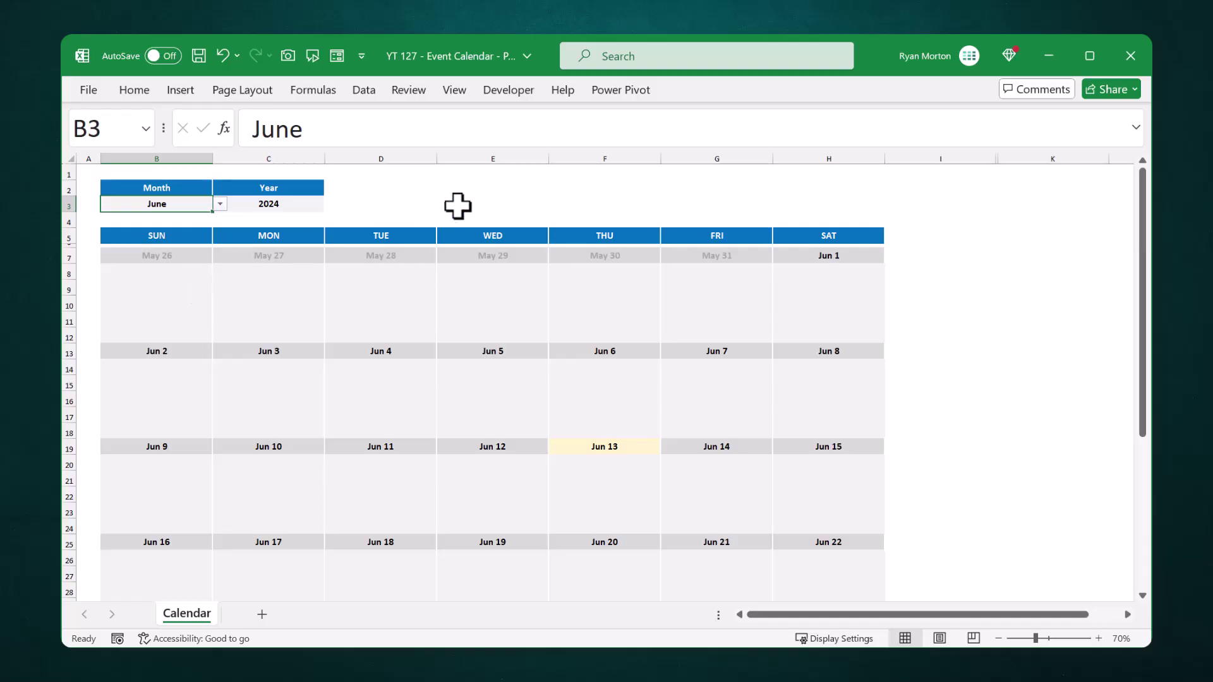
click(487, 202)
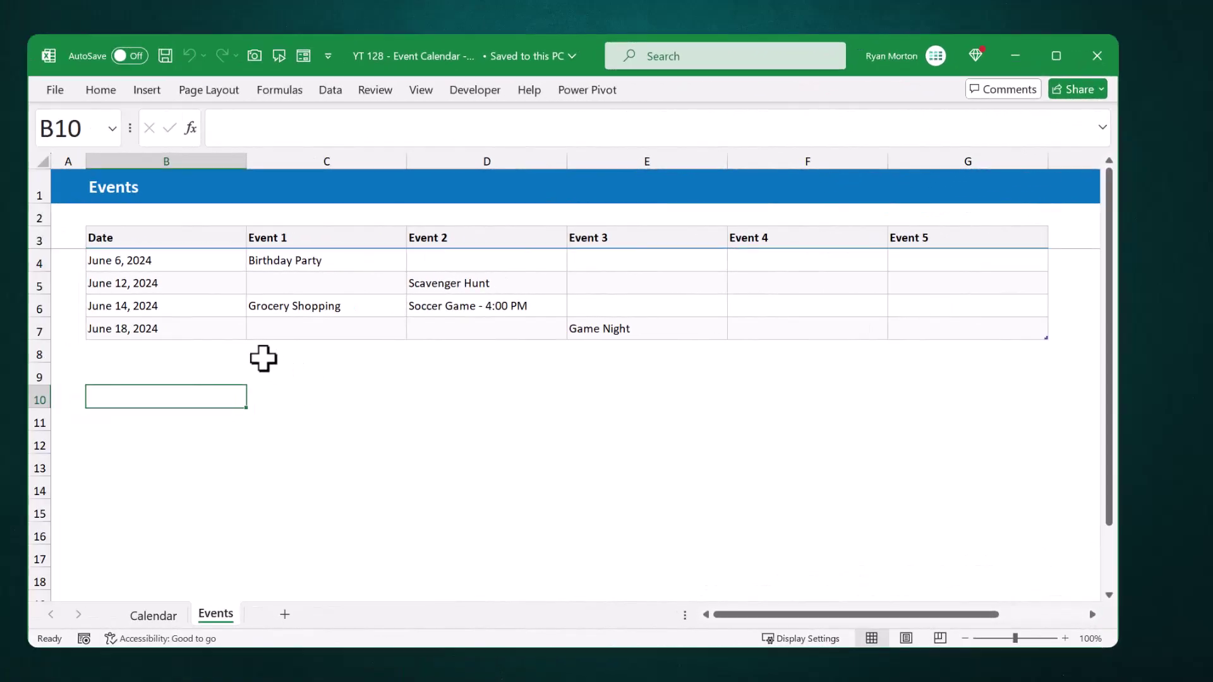
Add an events table row dated 7/8 with "New Event" as its Event 1 entry
click(225, 347)
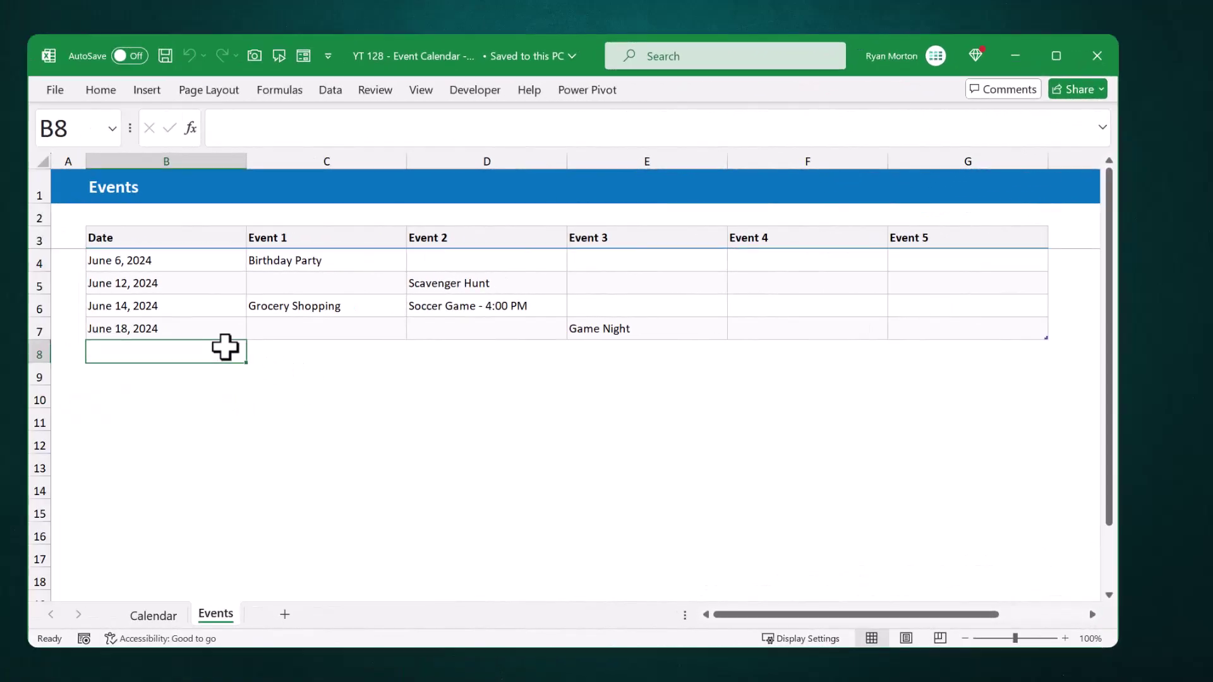
text(7/8)
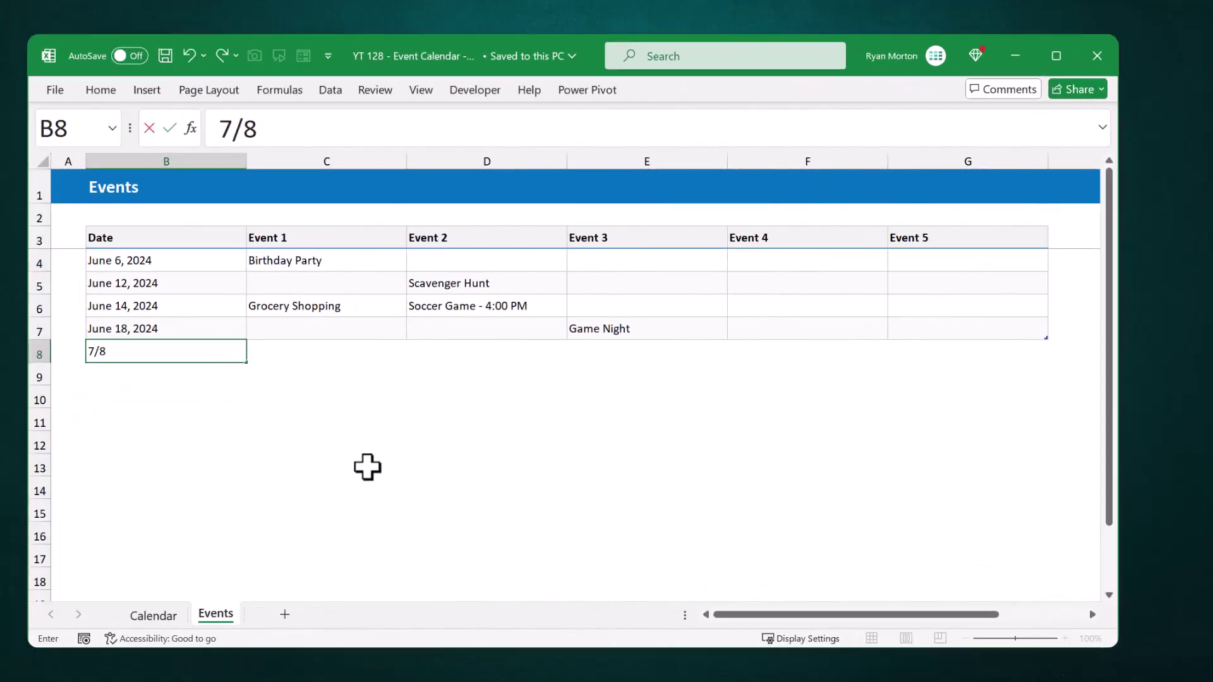
key(Tab)
text(New E)
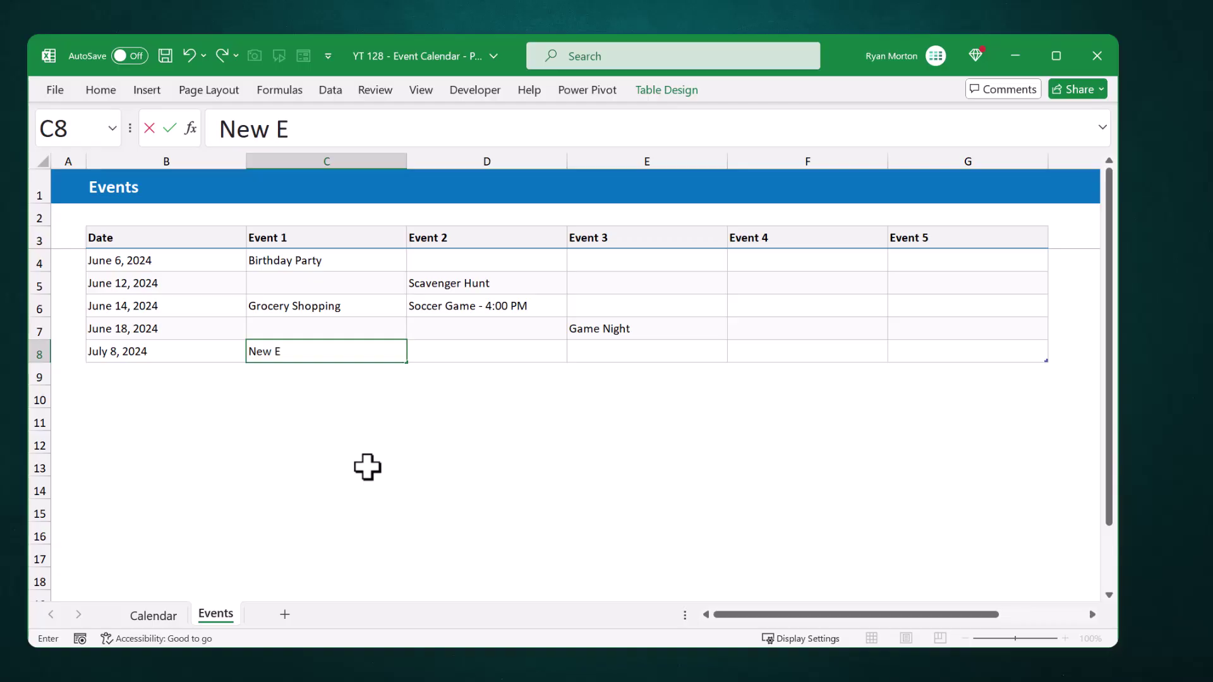
text(vent)
key(Return)
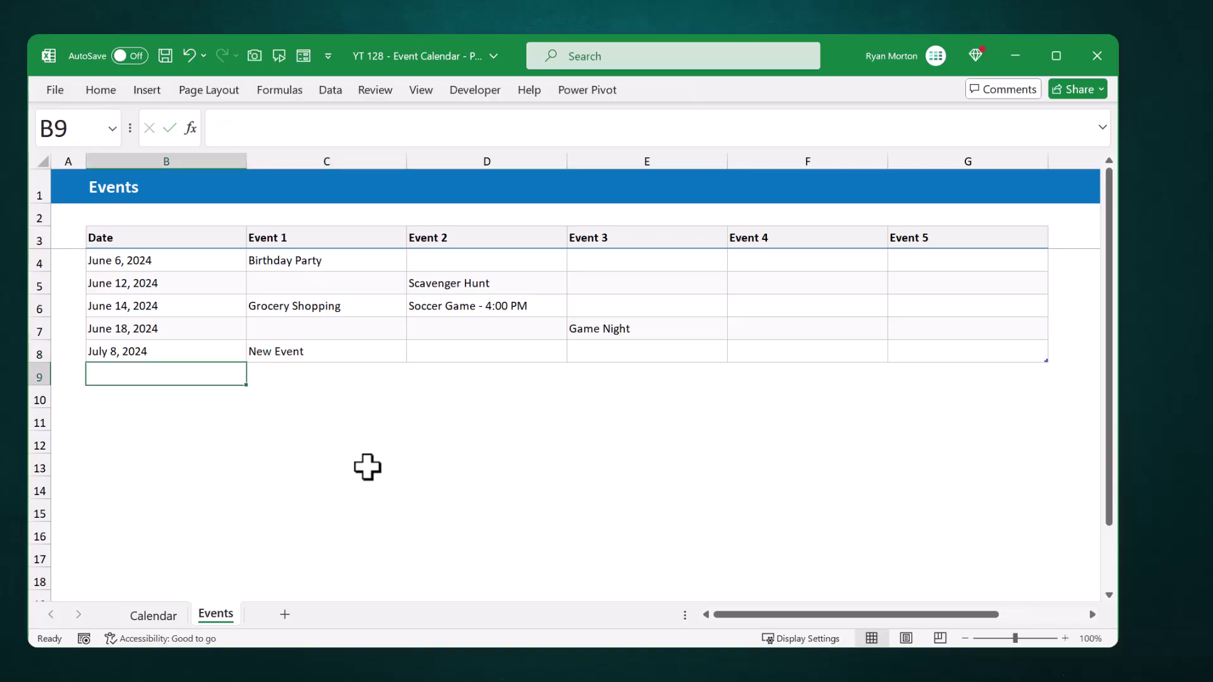
Go to the Calendar sheet, set the month to July, and select the event cell under Jul 8
click(179, 615)
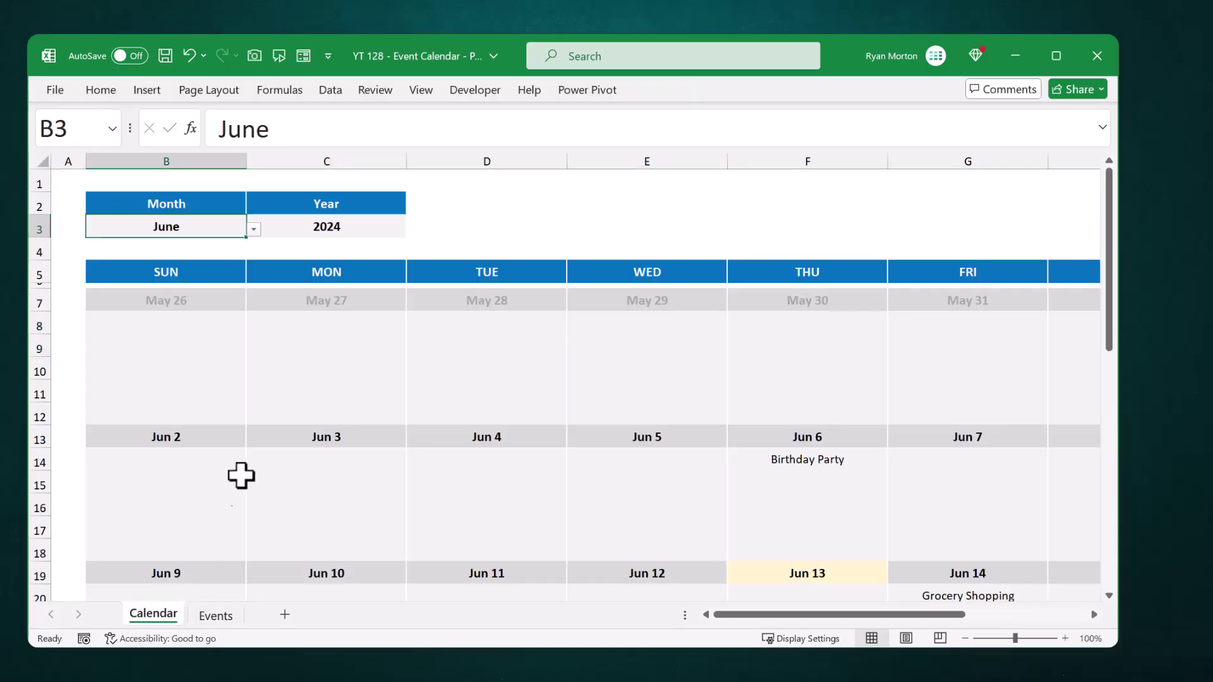
click(254, 230)
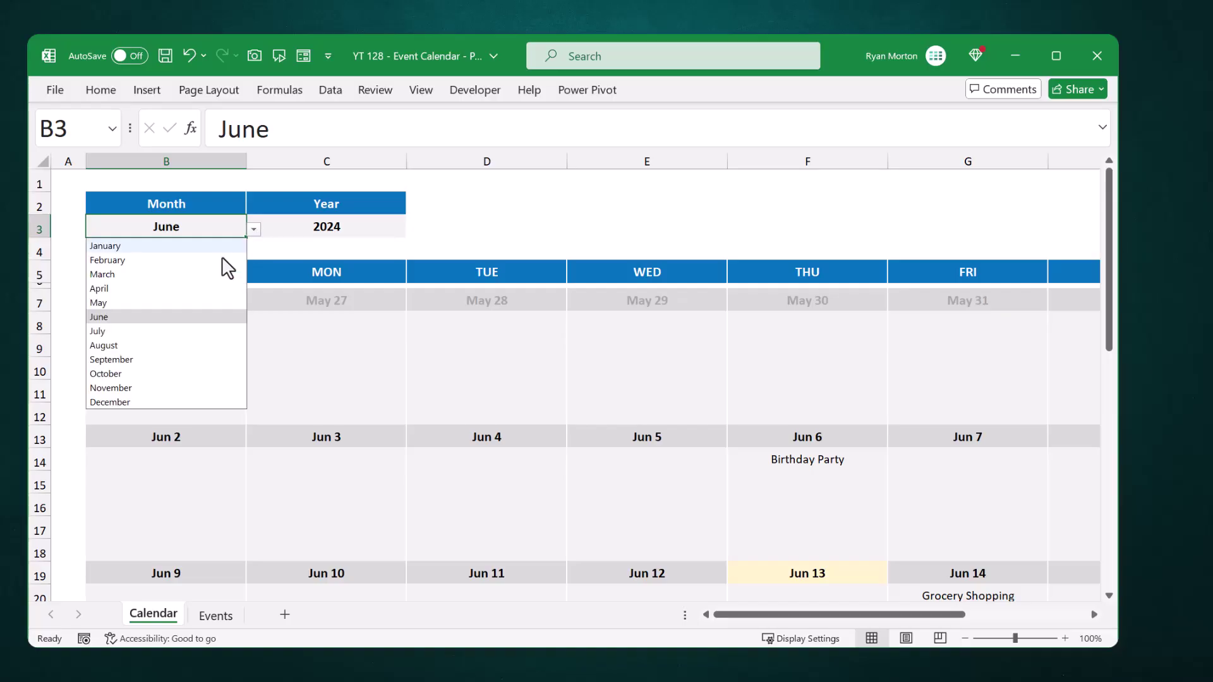
click(167, 336)
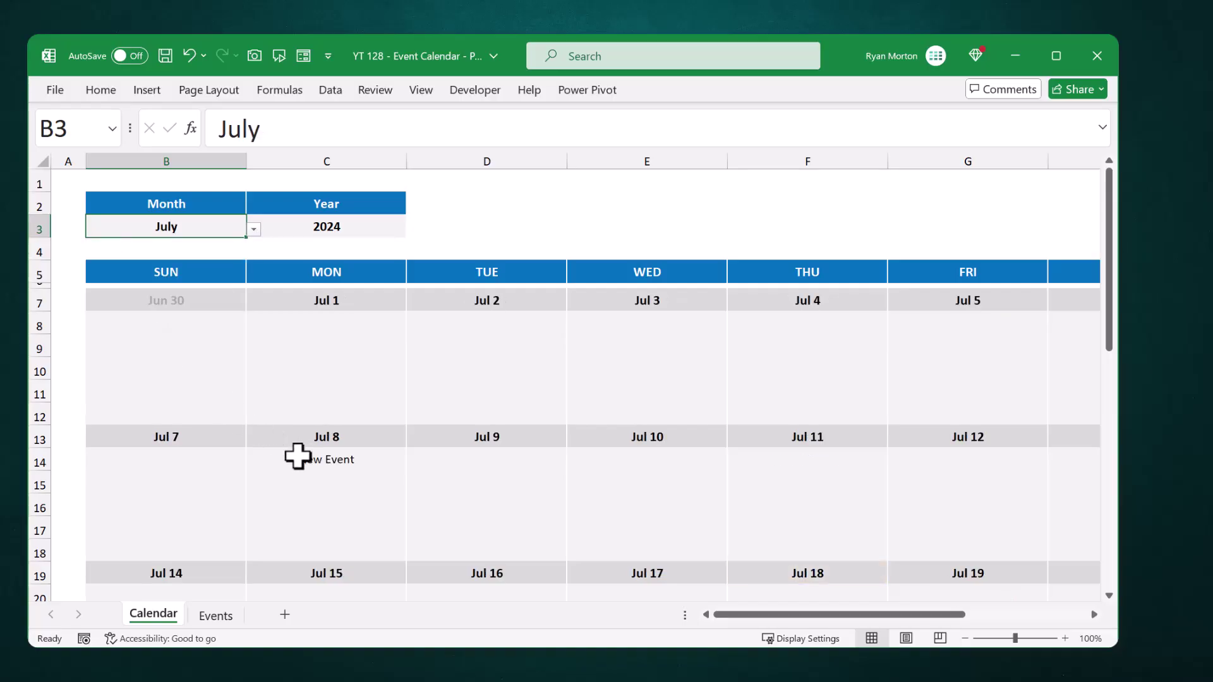
click(370, 458)
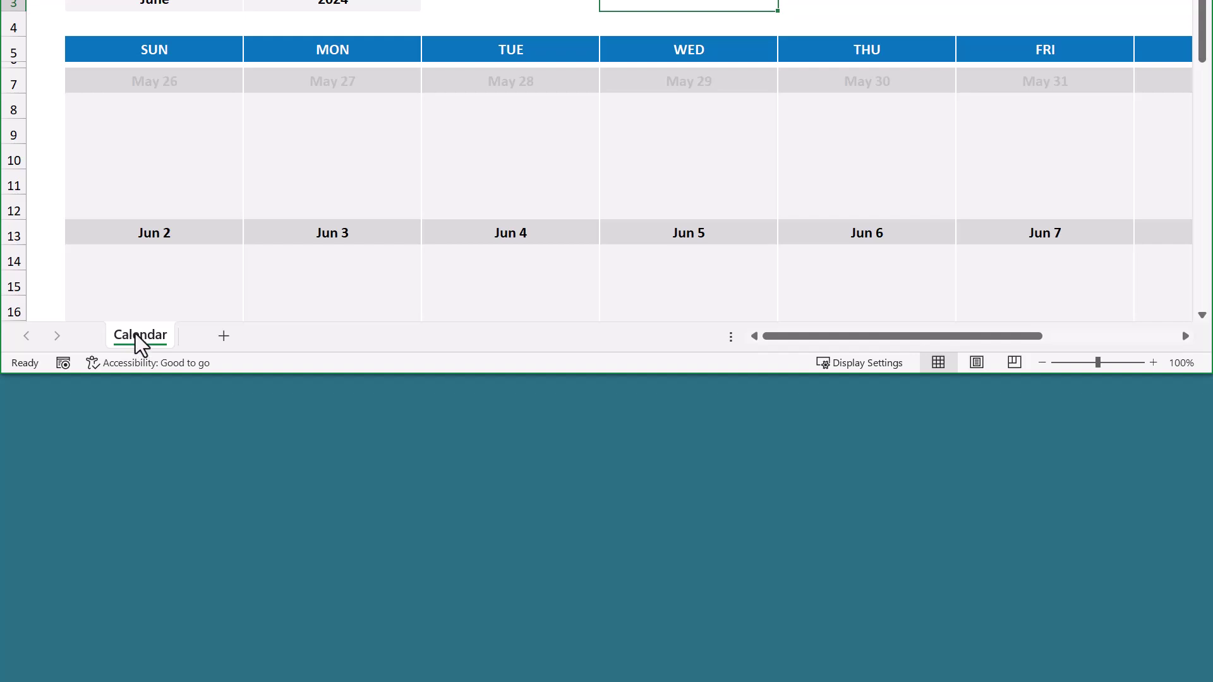
Create a copy of the Calendar sheet at the end of the Build fom Scratch.xlsx workbook
right_click(137, 335)
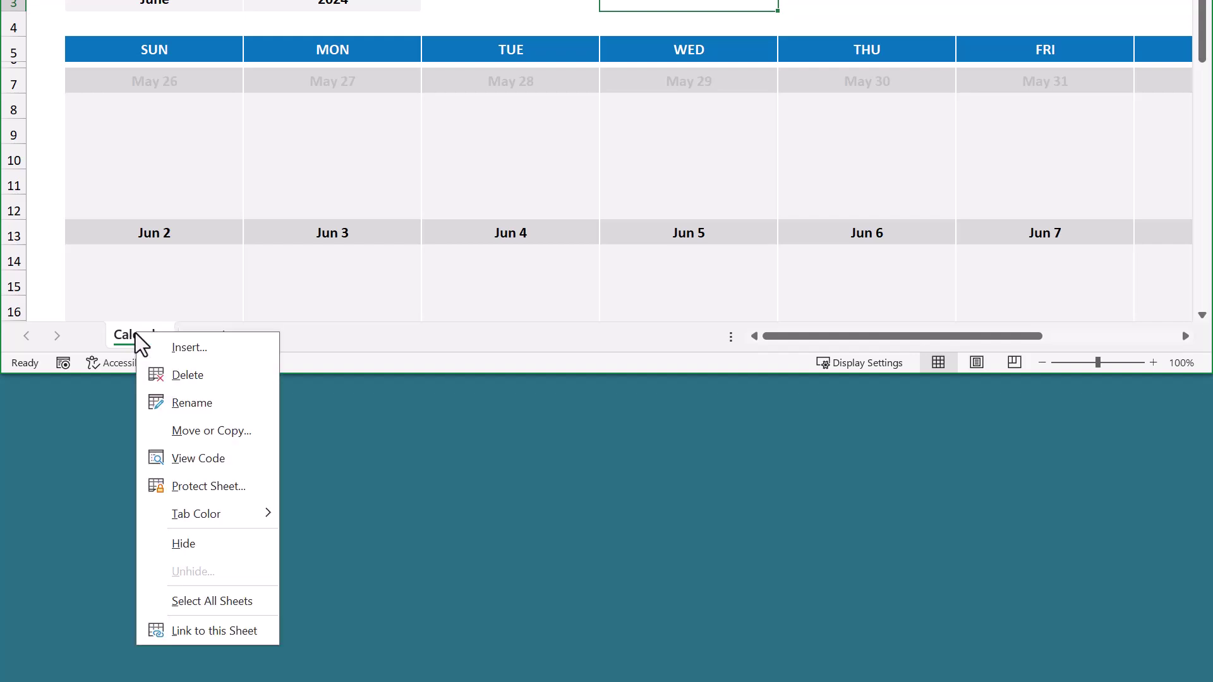
click(224, 429)
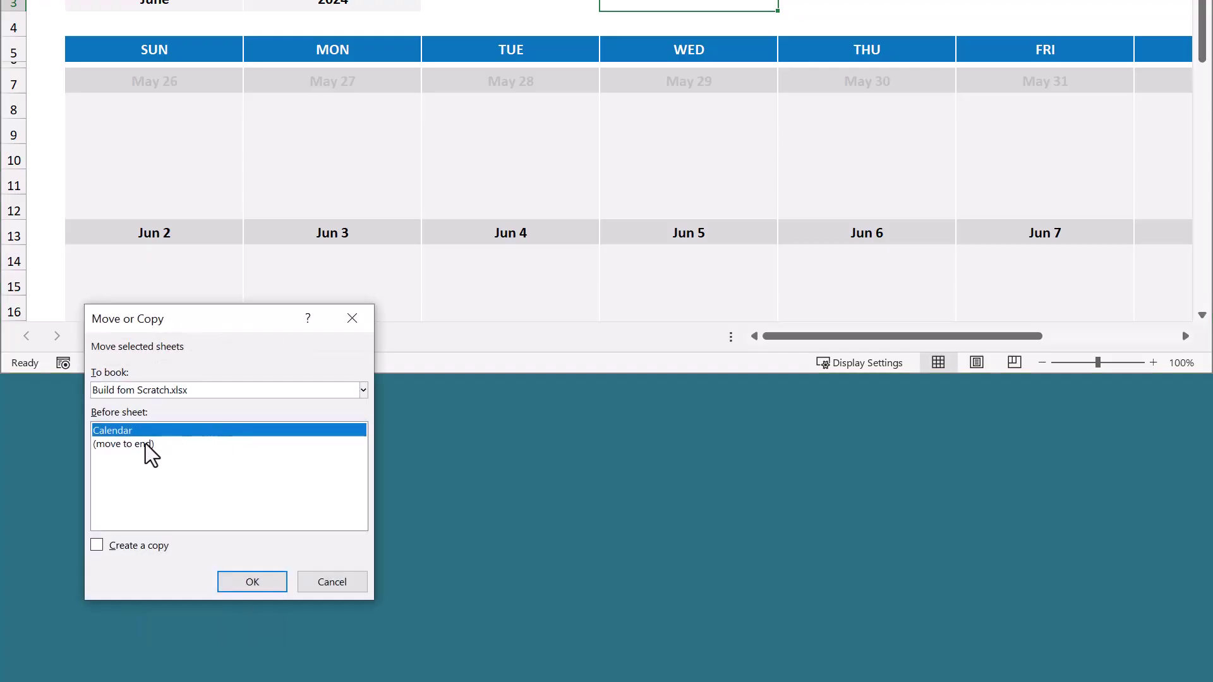
click(145, 443)
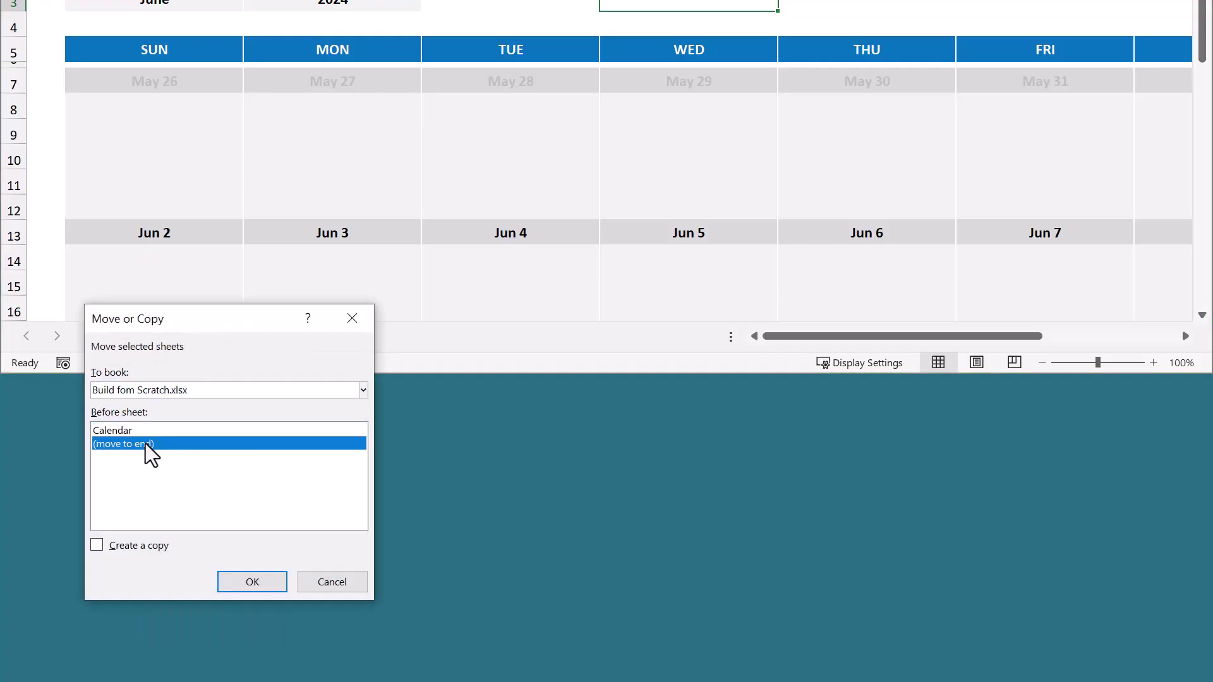
click(97, 546)
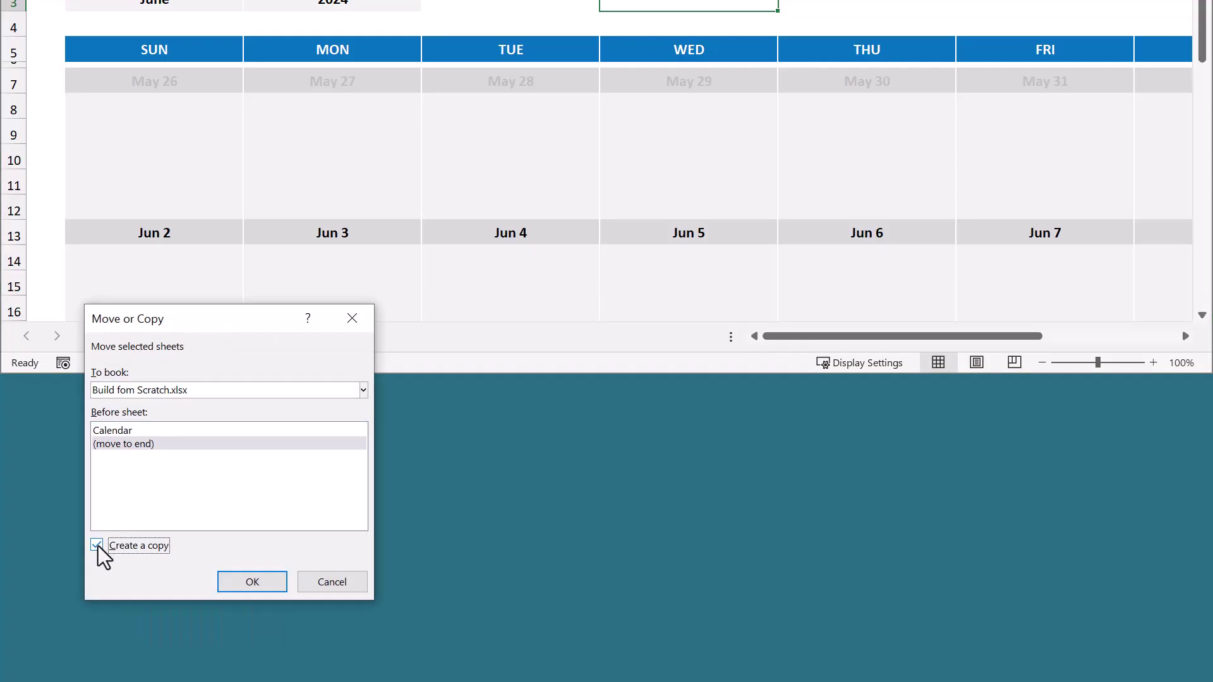
click(229, 585)
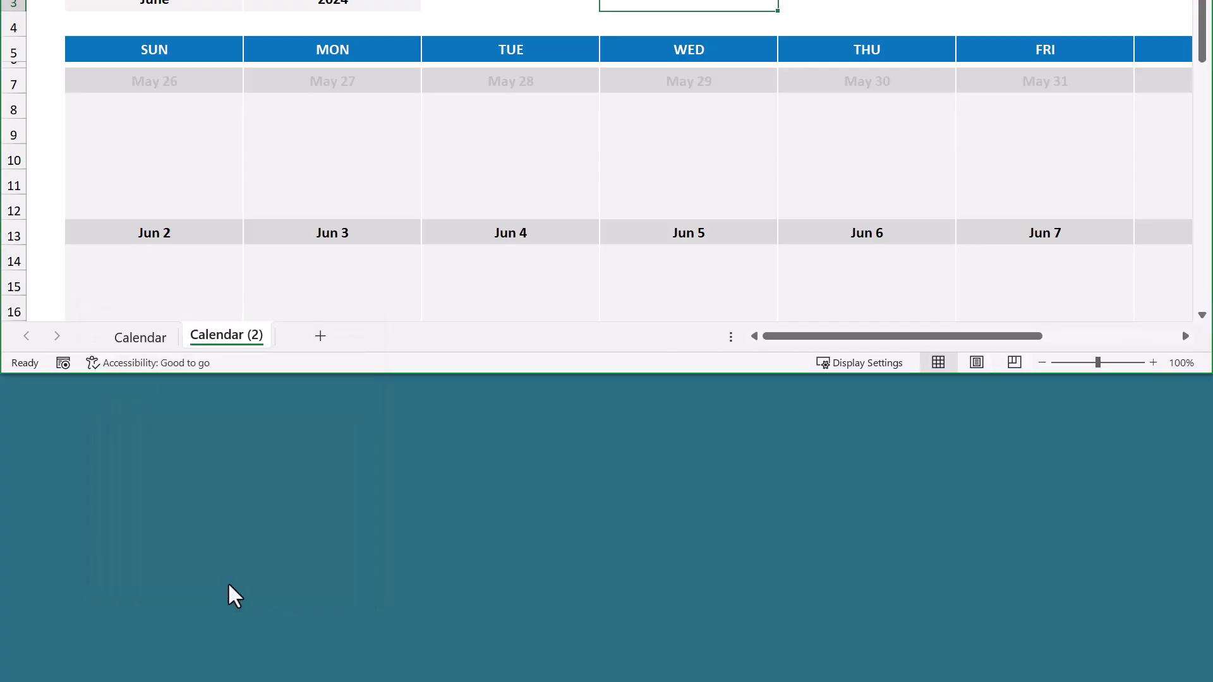
Rename the copied calendar sheet as Events
double_click(251, 344)
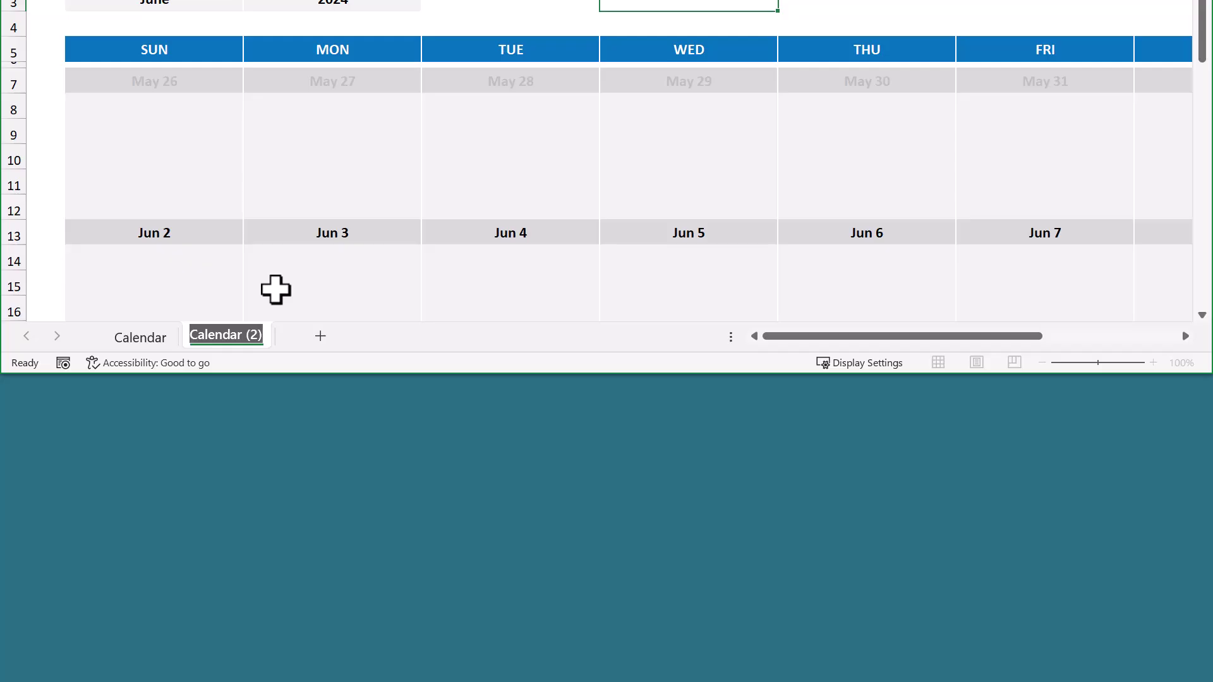
text(Events)
key(Return)
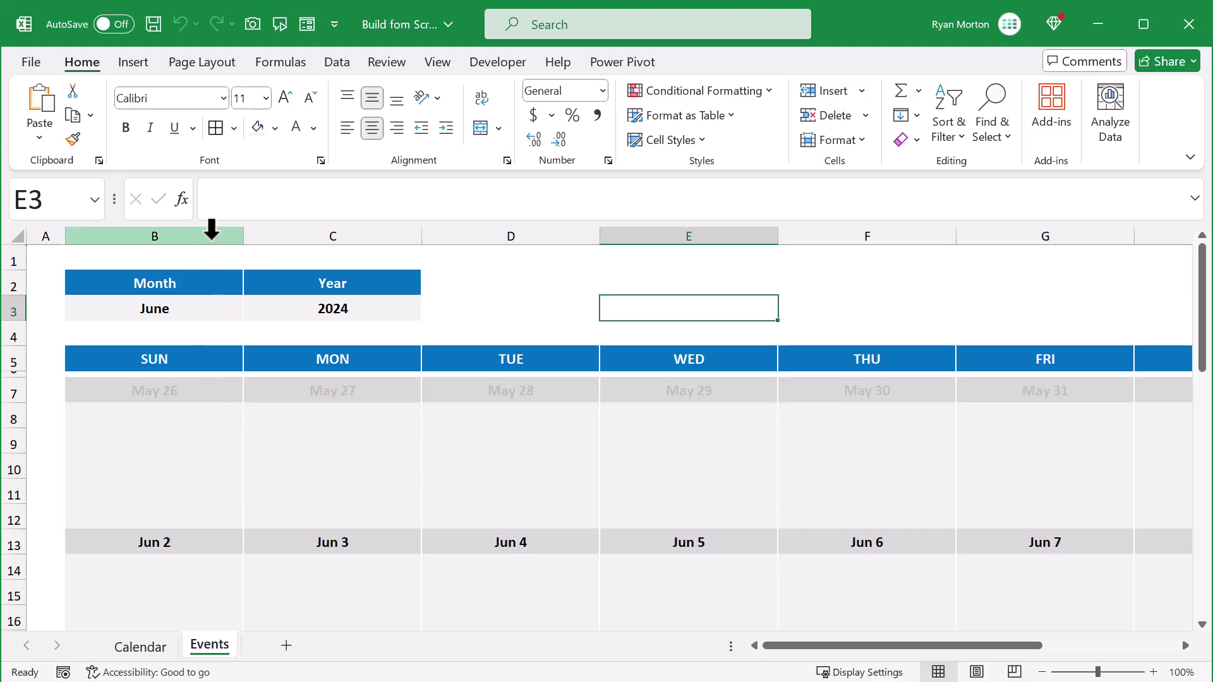
Delete columns B through K from the Events sheet
drag(212, 231, 1037, 224)
right_click(1037, 226)
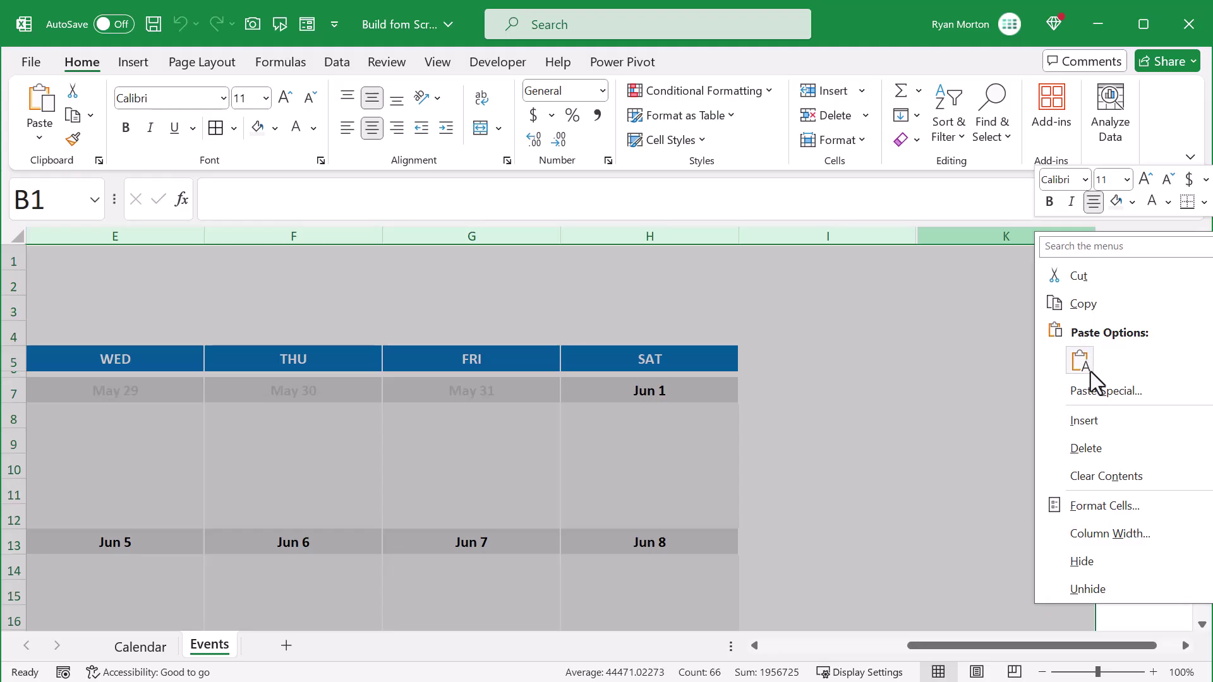
click(1117, 448)
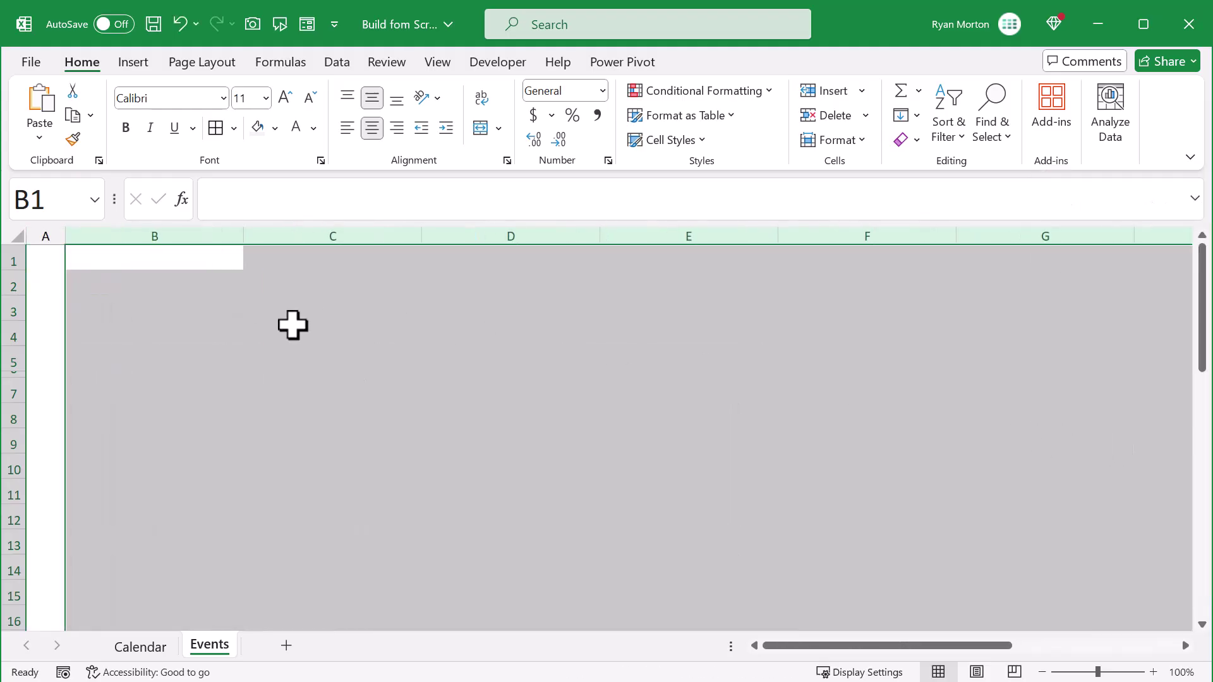
Delete rows 5 through 7 of the Events sheet and left-align all of its cells
drag(8, 358, 7, 390)
right_click(8, 390)
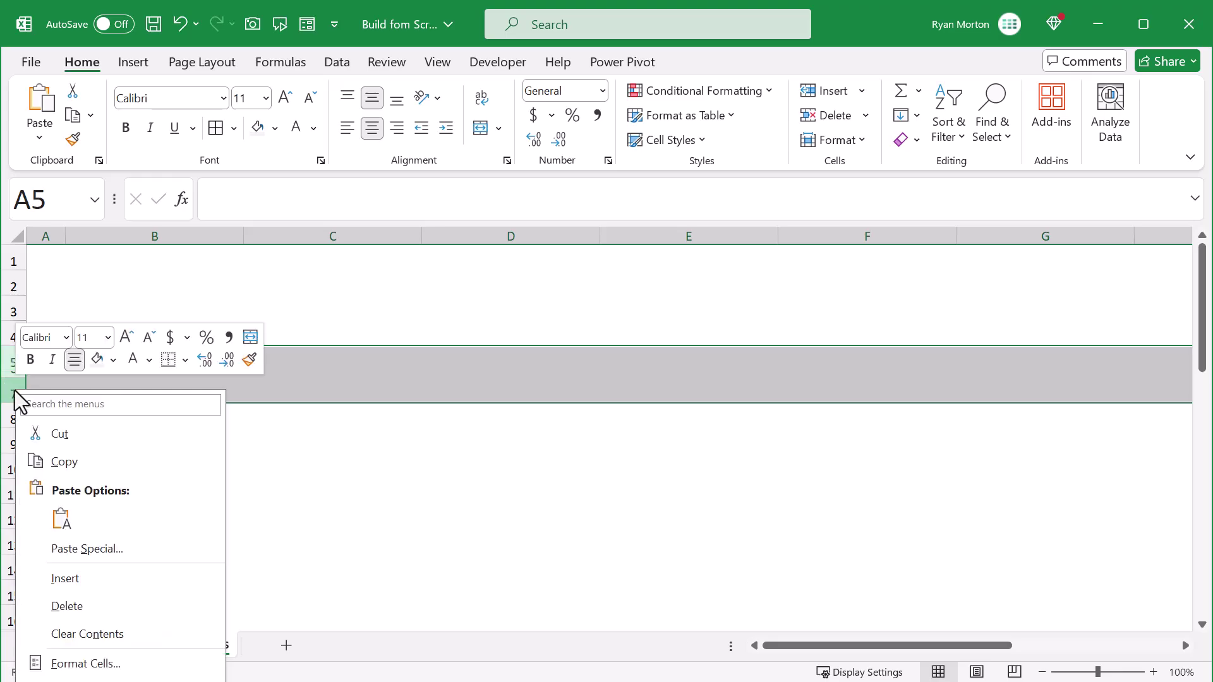
click(67, 607)
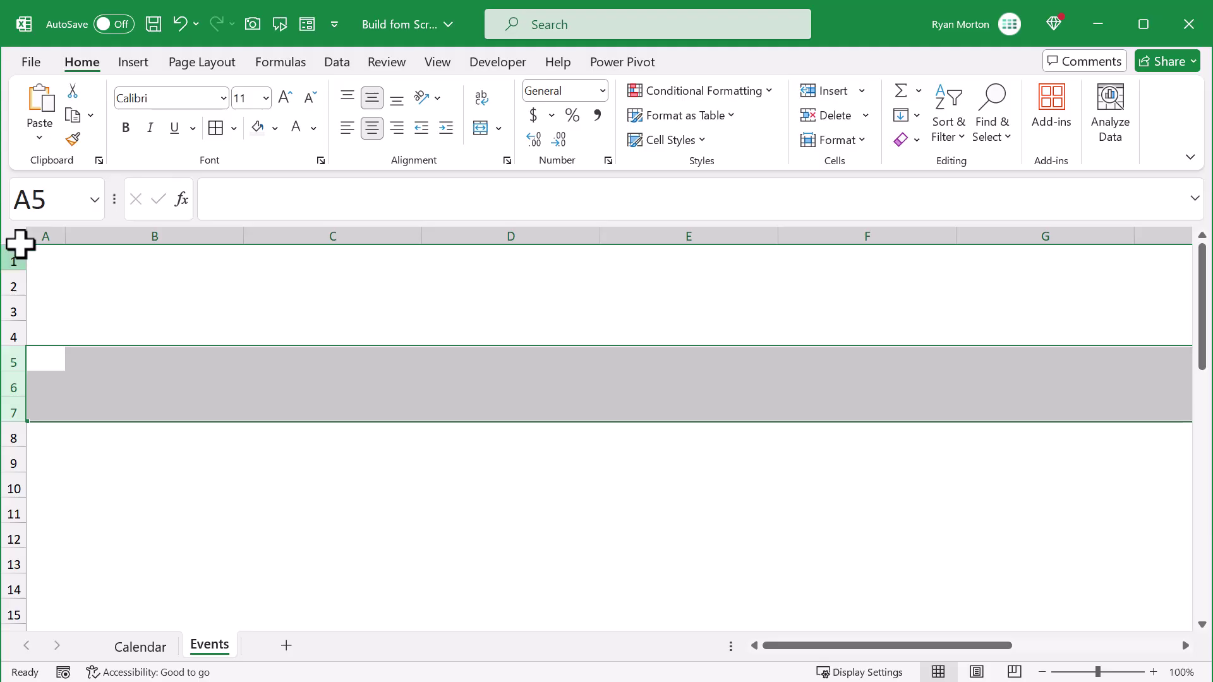
click(19, 231)
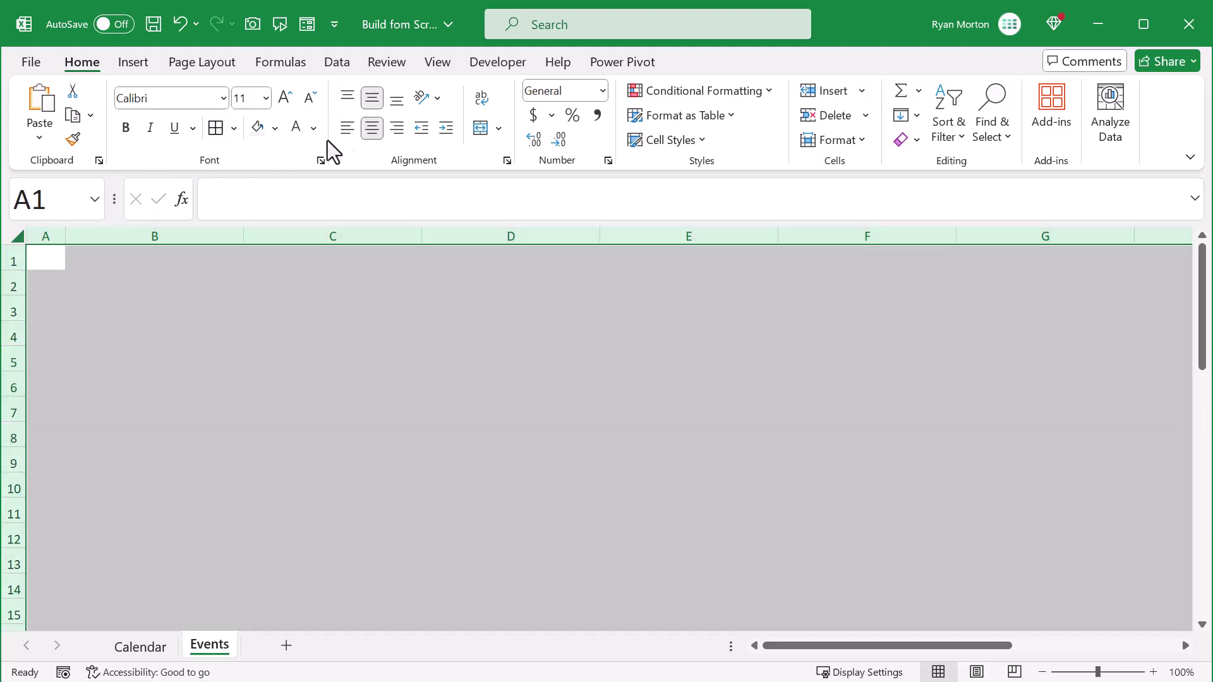
click(342, 134)
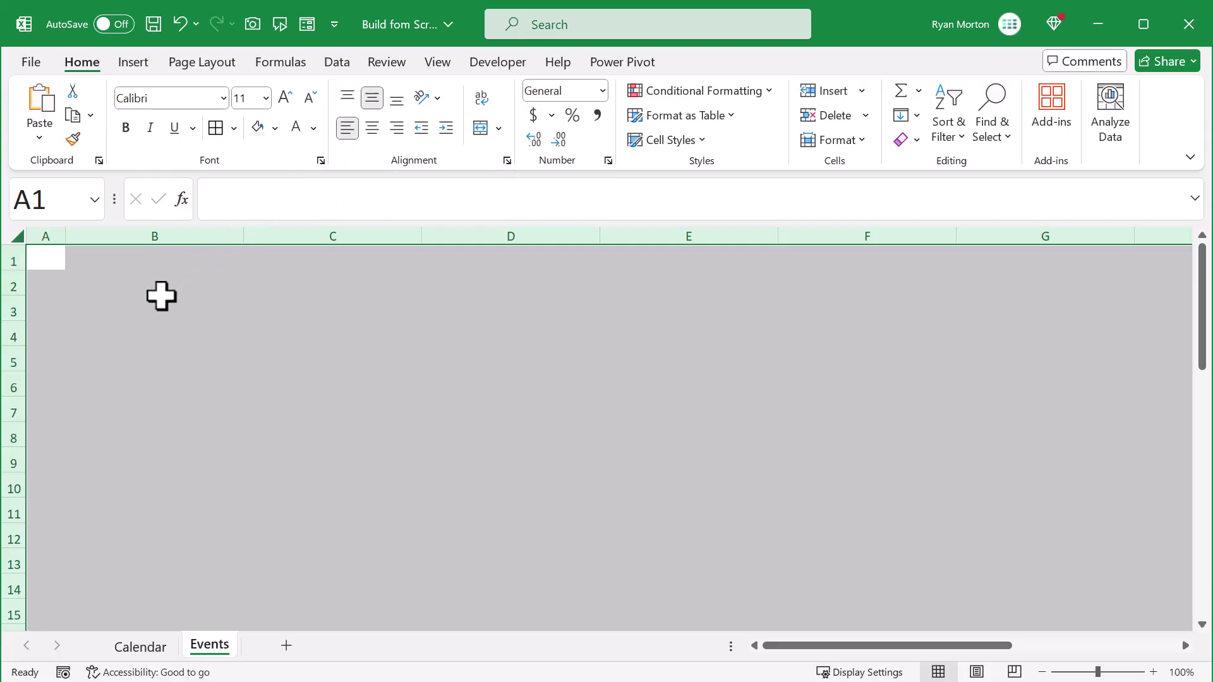
Enter the headers "Date" in B3 and "Event 1" in C3, leaving C3 selected
click(149, 313)
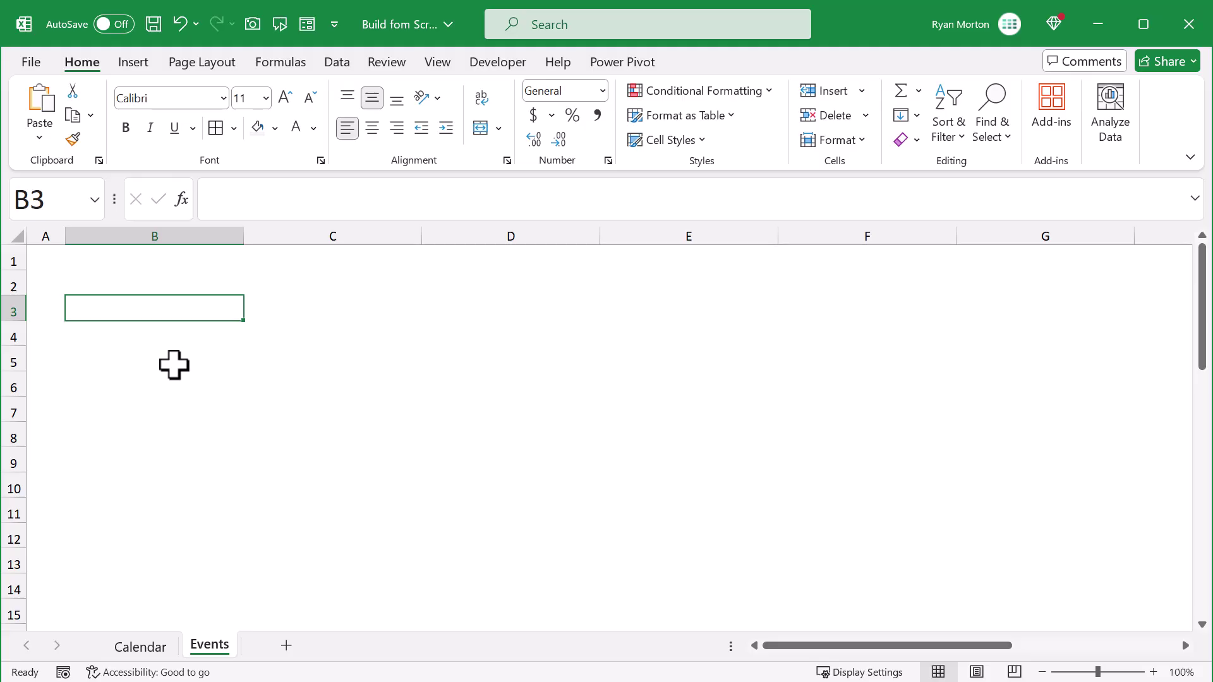
text(D)
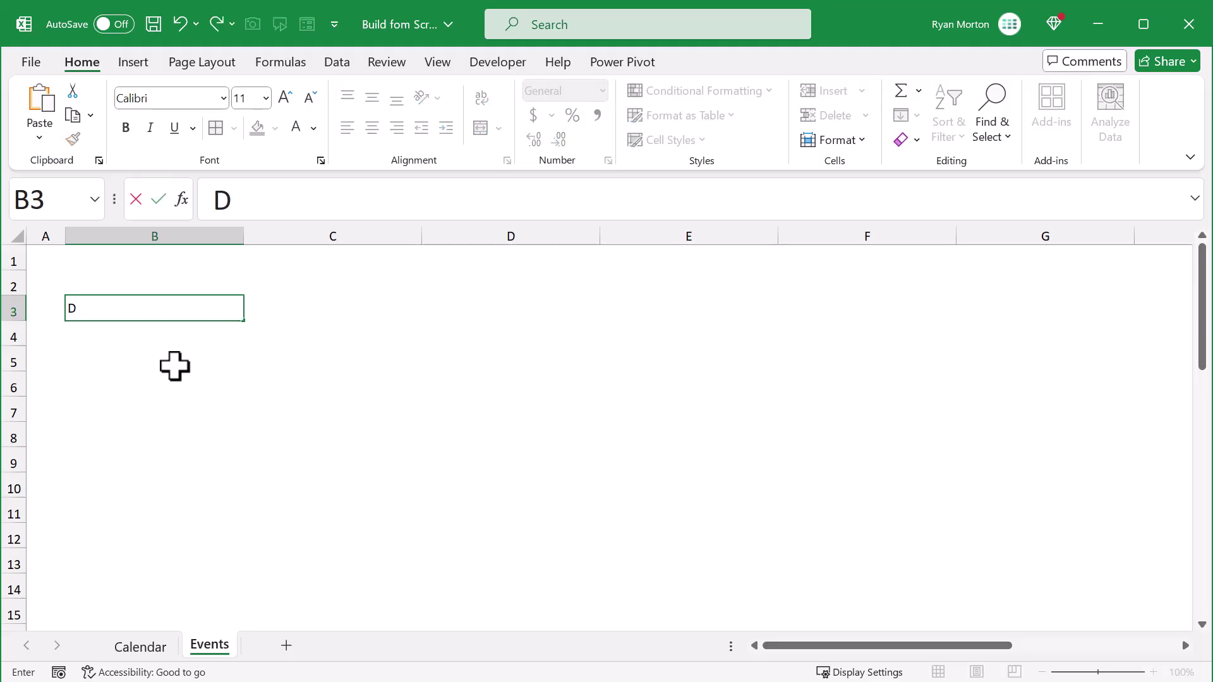
text(ate)
key(Tab)
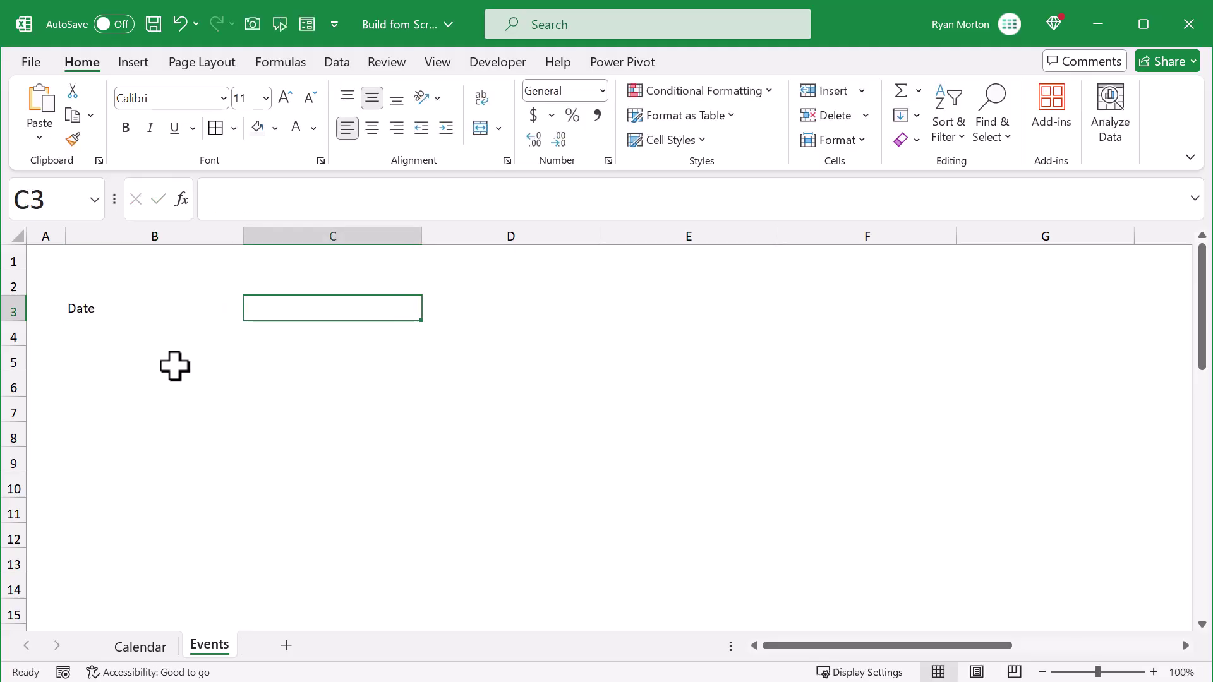
text(Event 1)
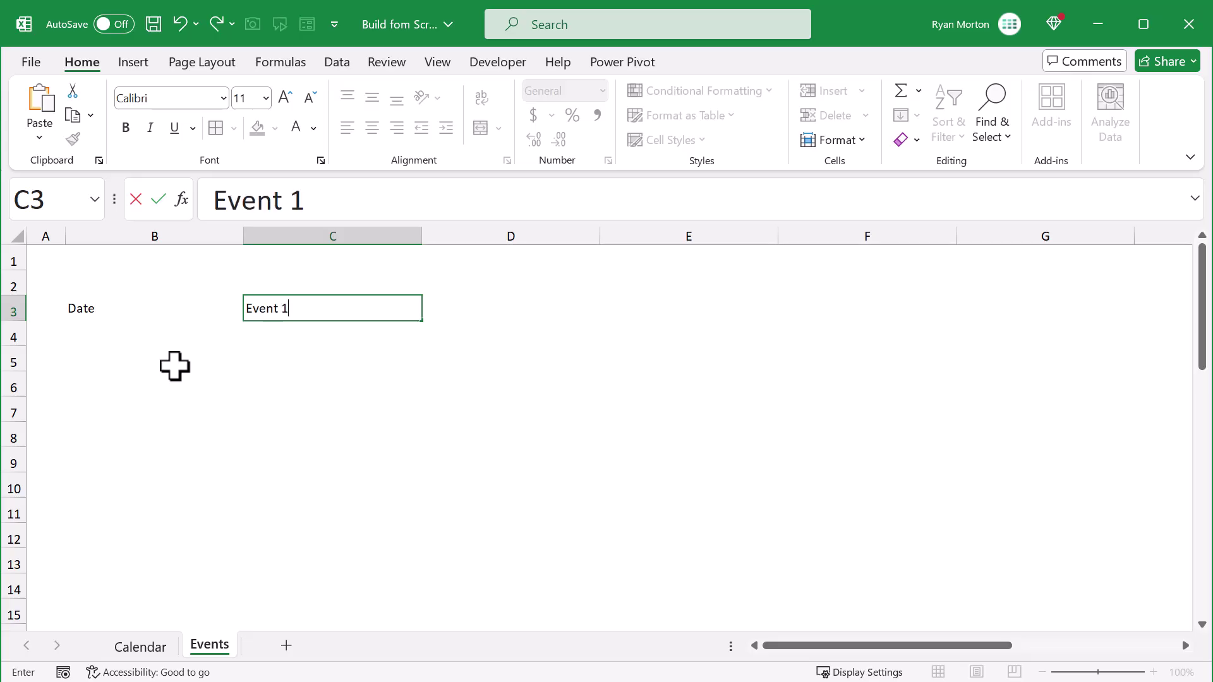
click(285, 358)
click(398, 311)
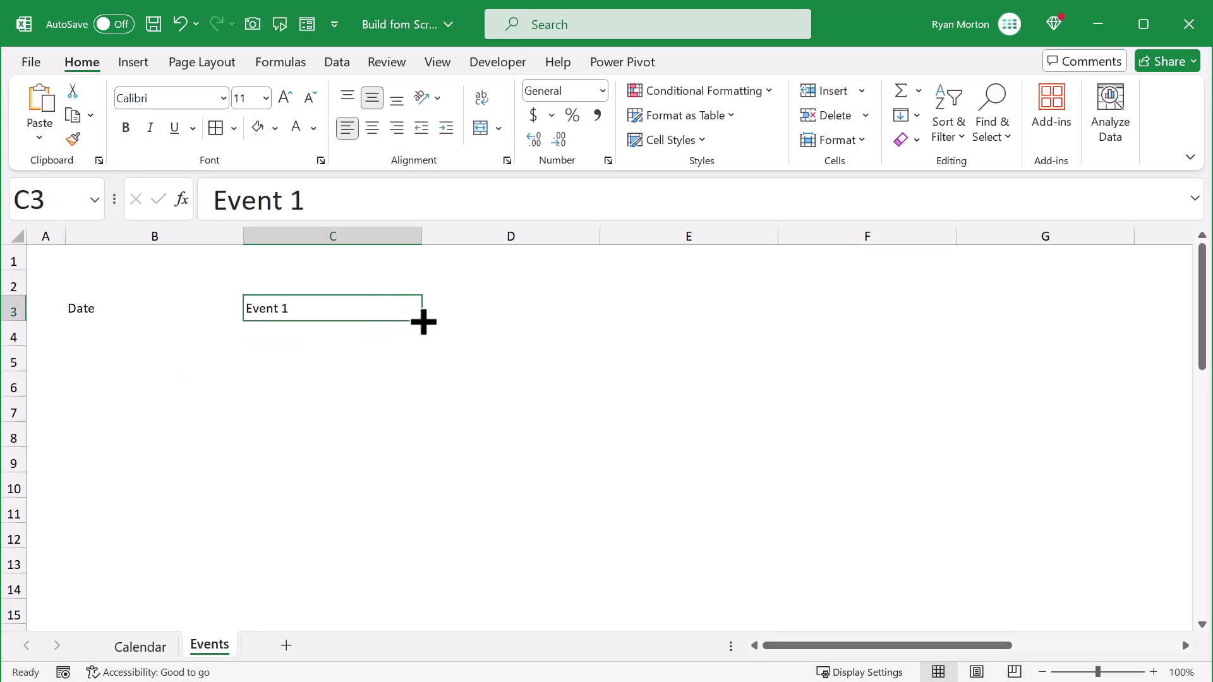
Fill the event headers across through Event 5 in G3 and convert B3:G7 into a table with headers
drag(422, 321, 1078, 331)
click(1085, 311)
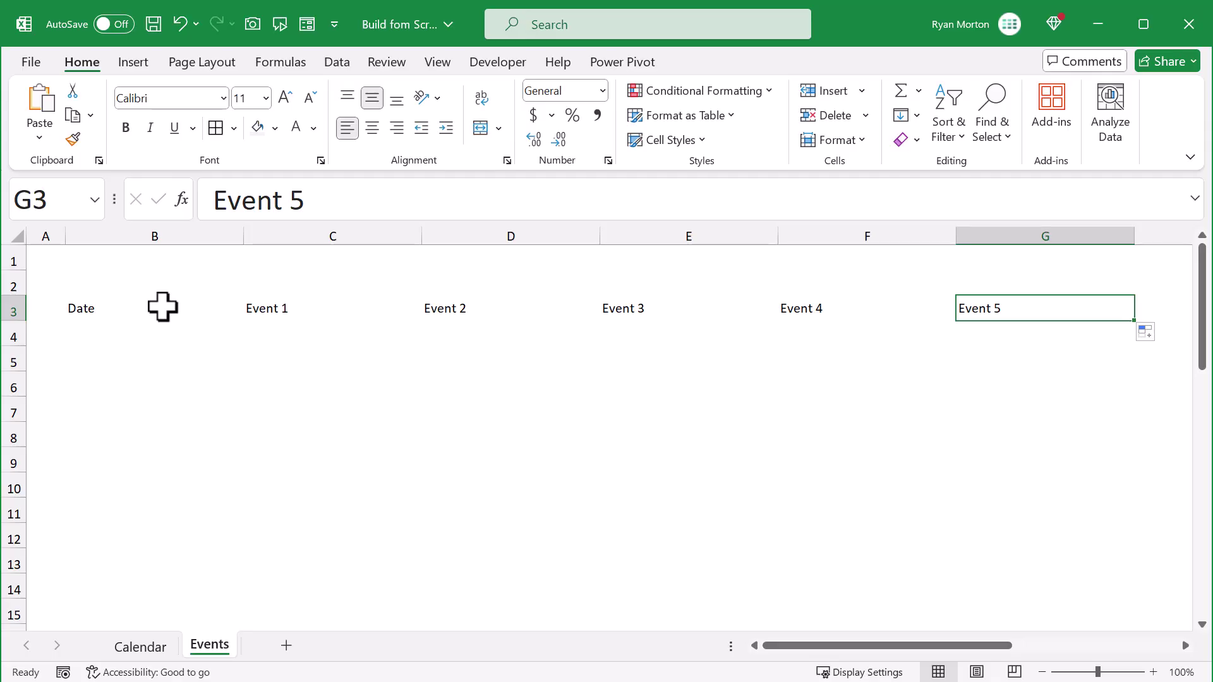
drag(162, 307, 1004, 407)
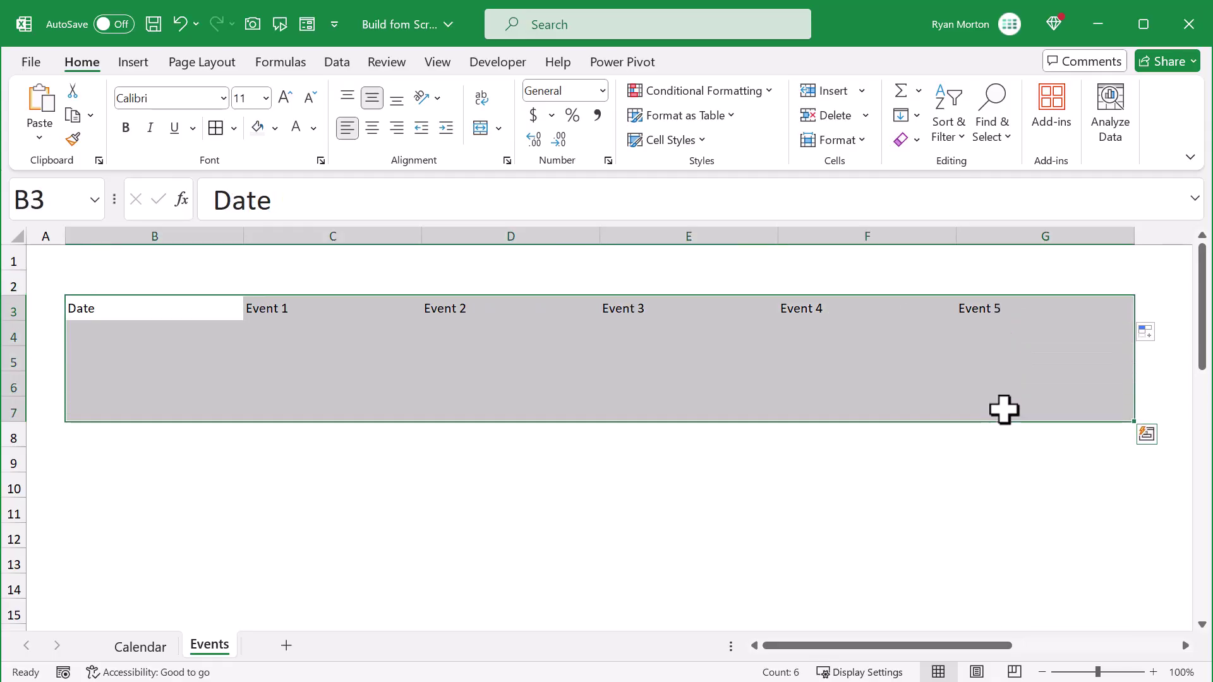
click(144, 68)
click(185, 111)
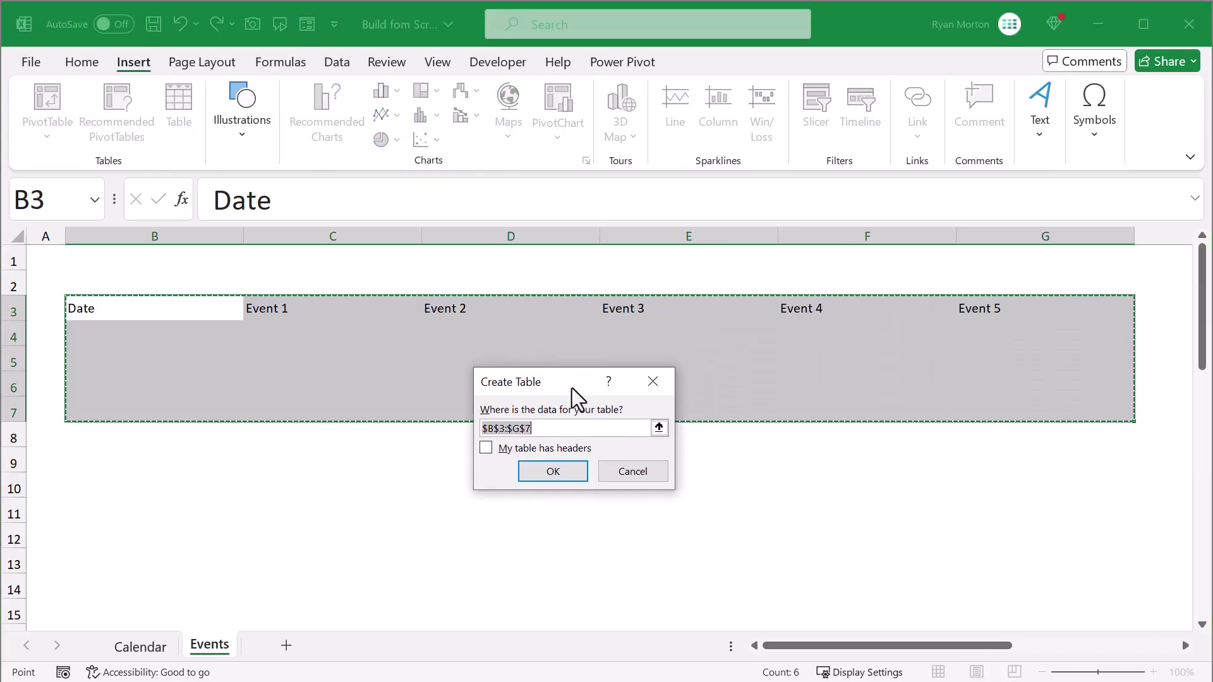
click(487, 449)
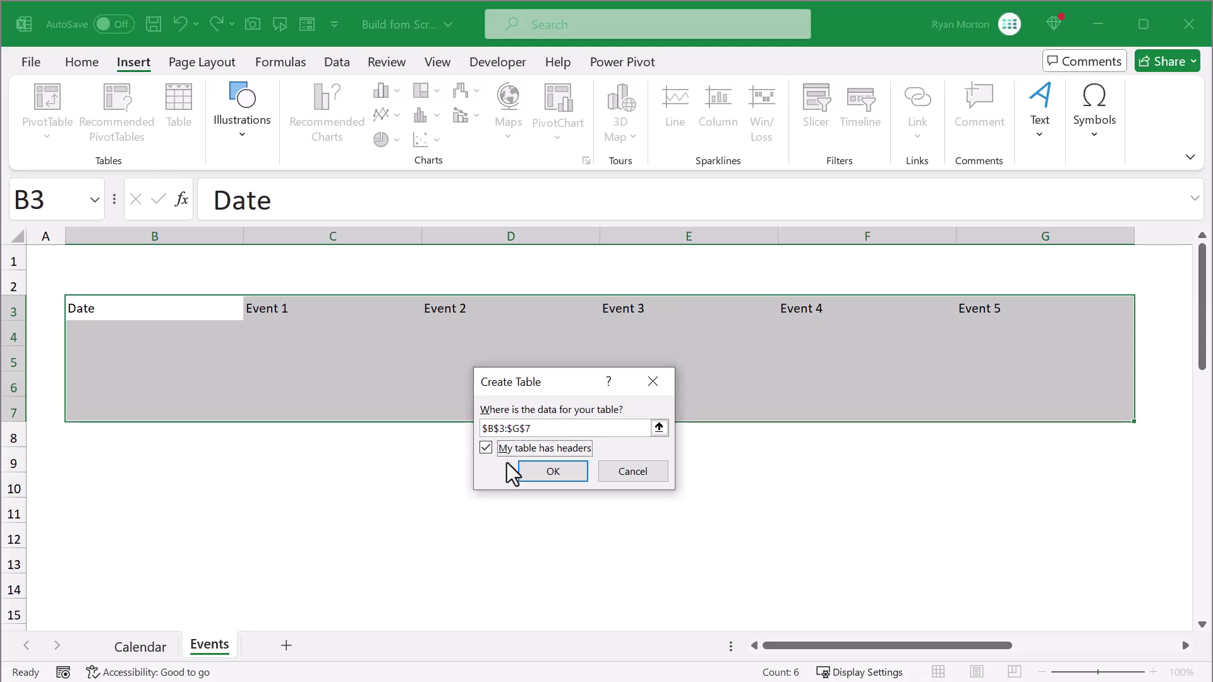
click(558, 479)
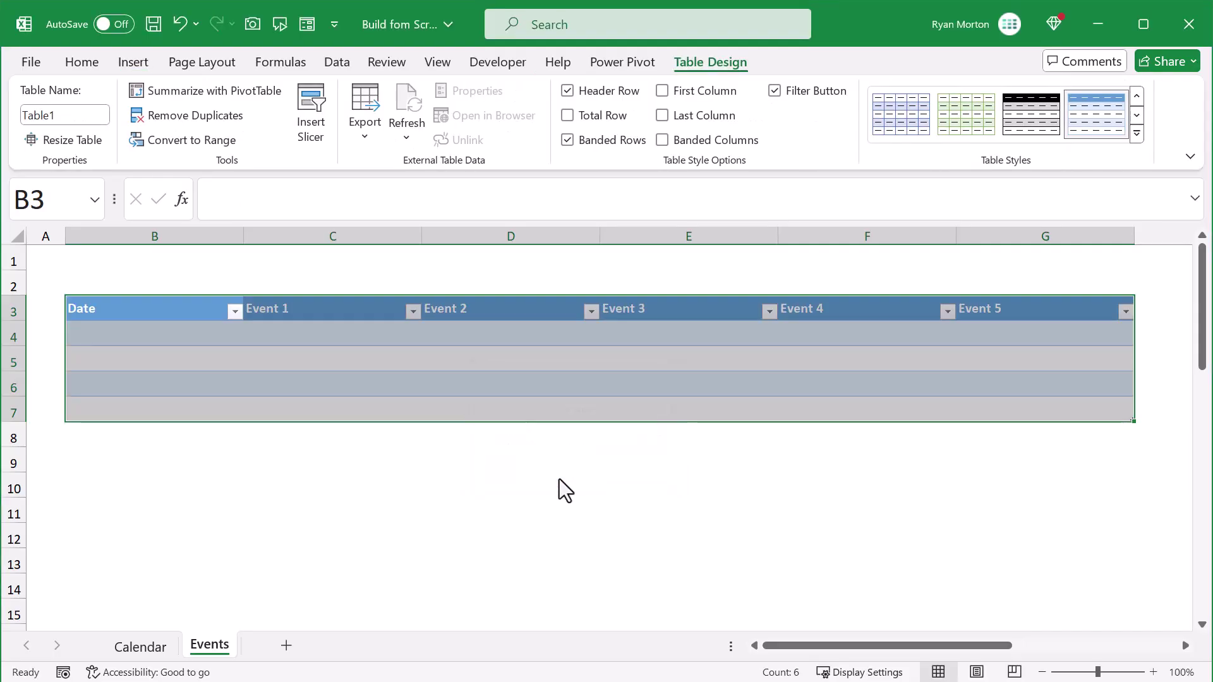
Name the new table Events and turn off its filter buttons
click(582, 372)
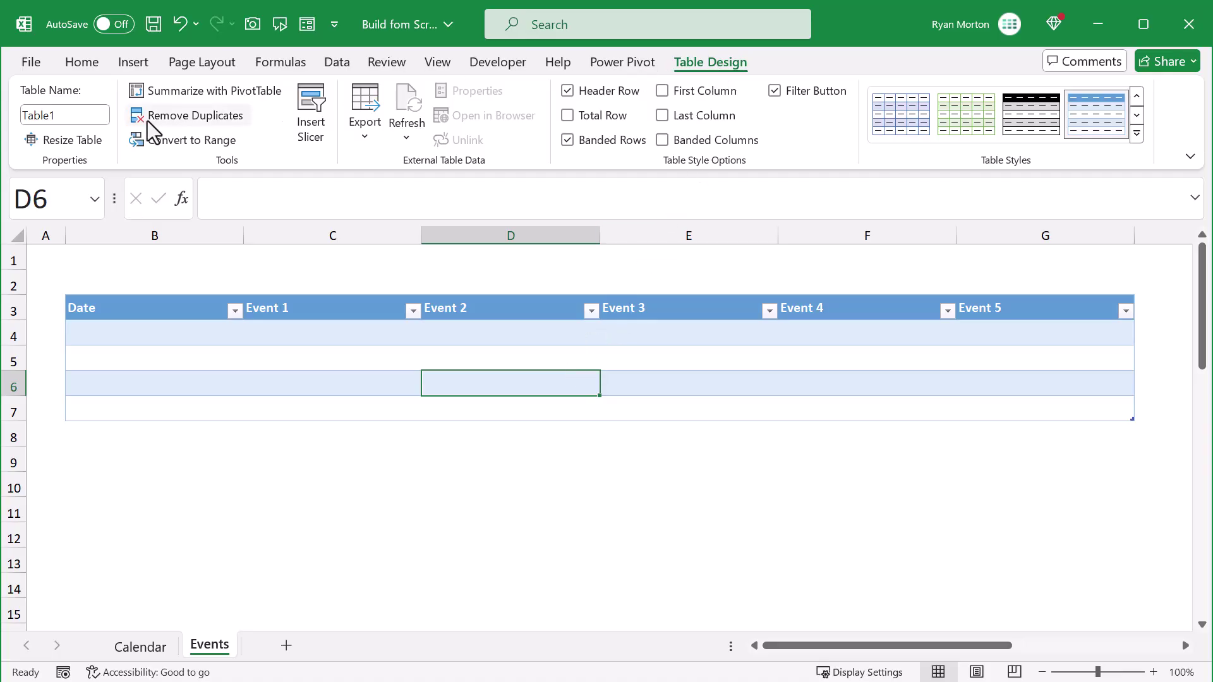
click(66, 116)
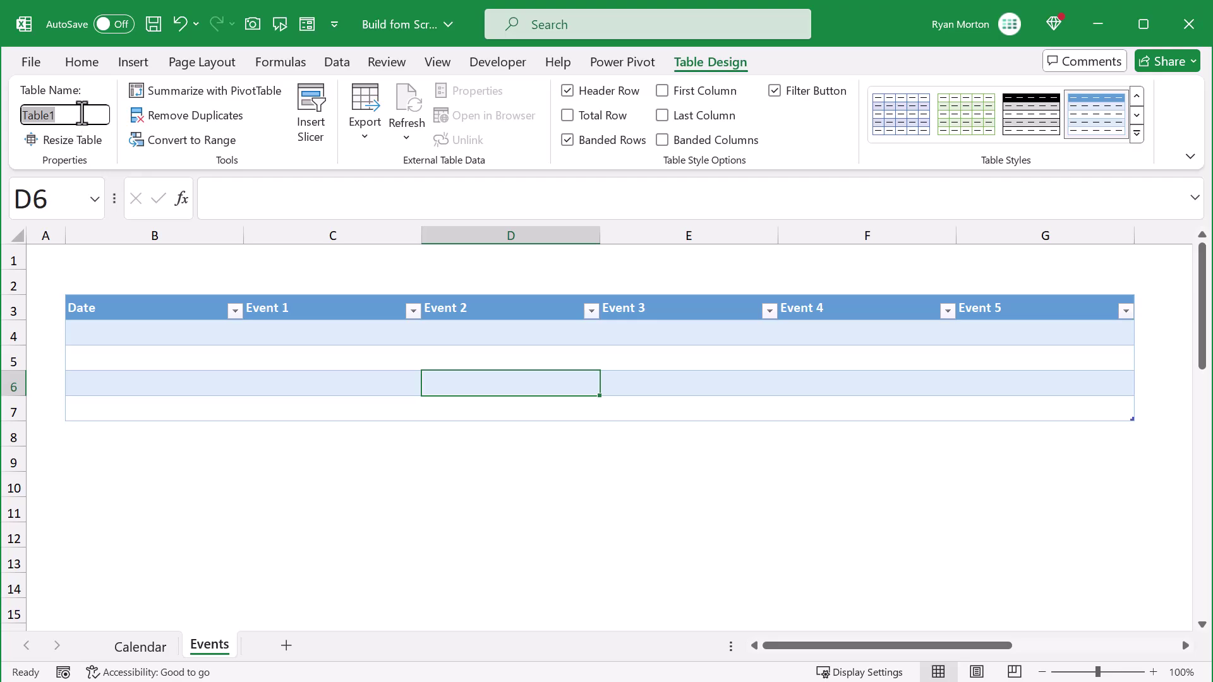
text(Events)
key(Return)
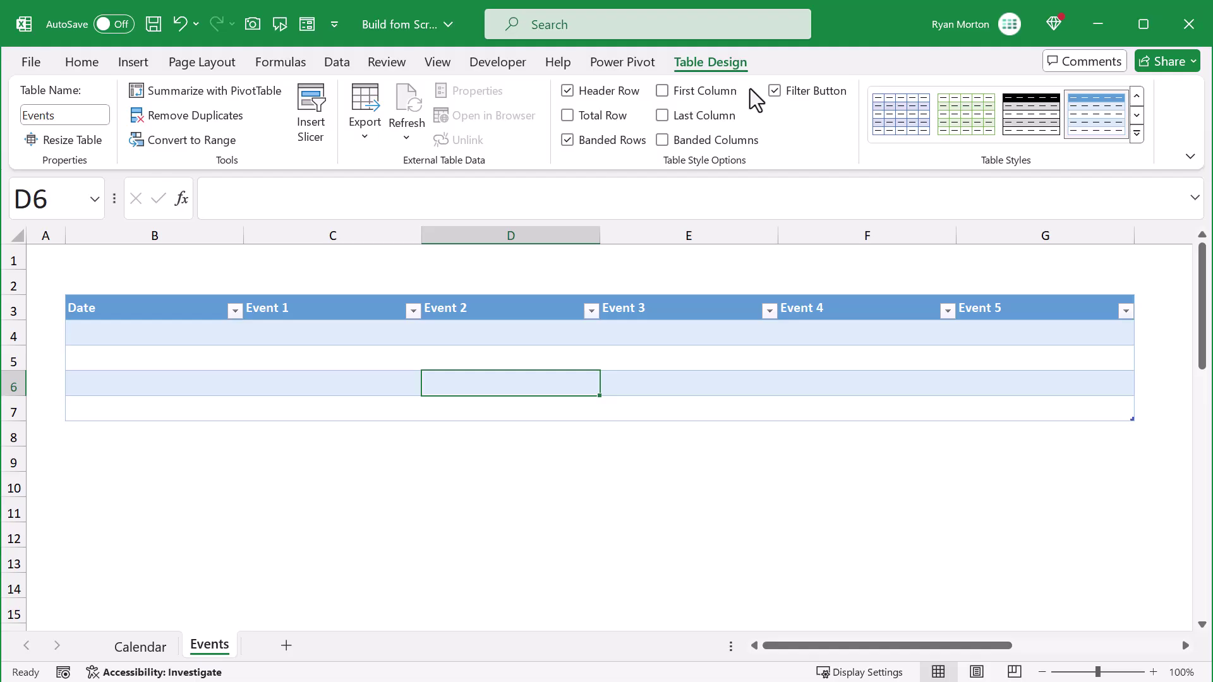
click(774, 90)
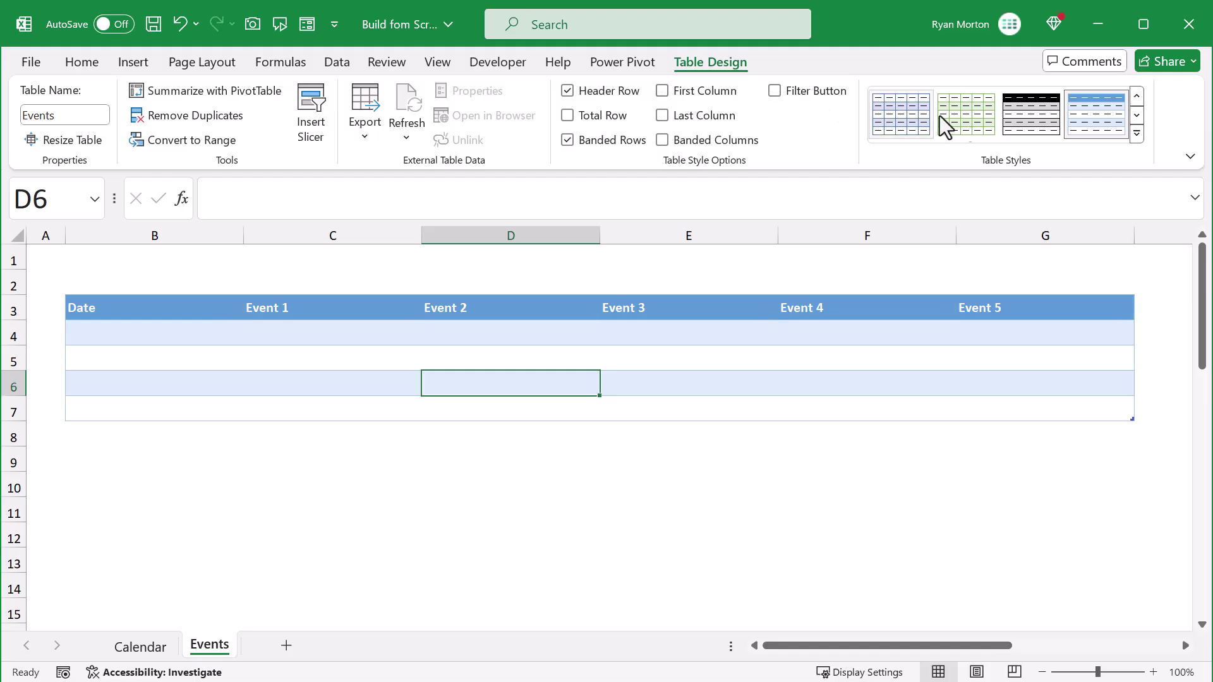
Start a new custom table style named My Style
click(1137, 133)
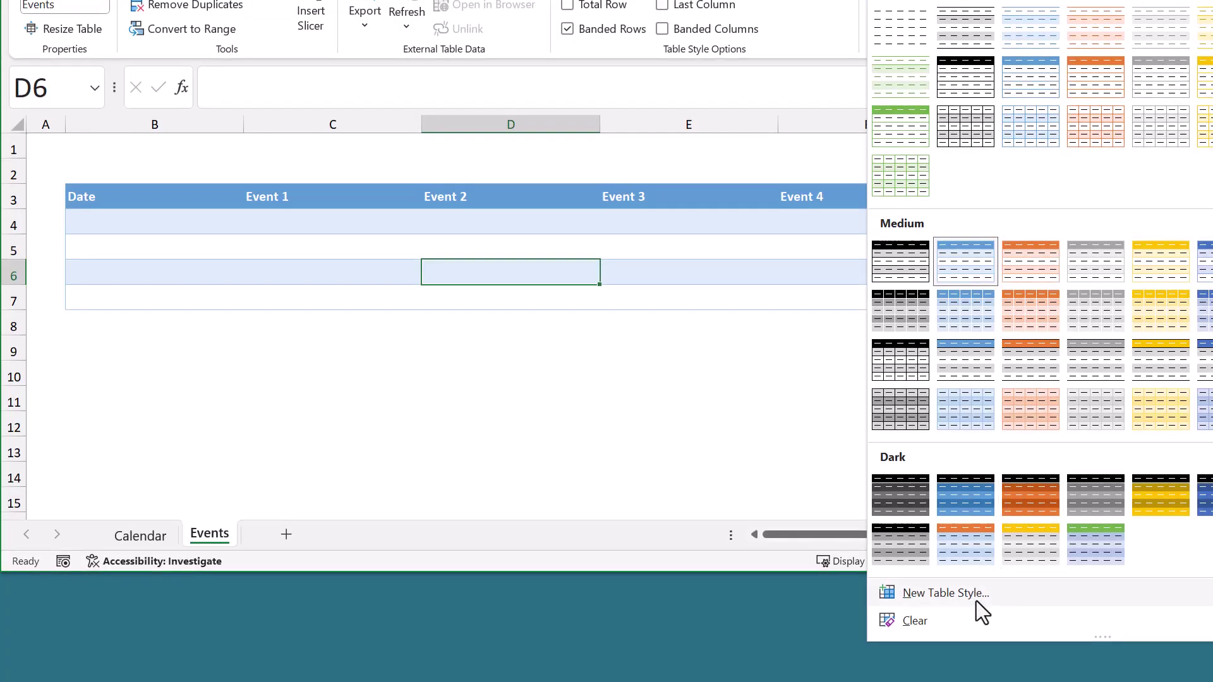
click(976, 602)
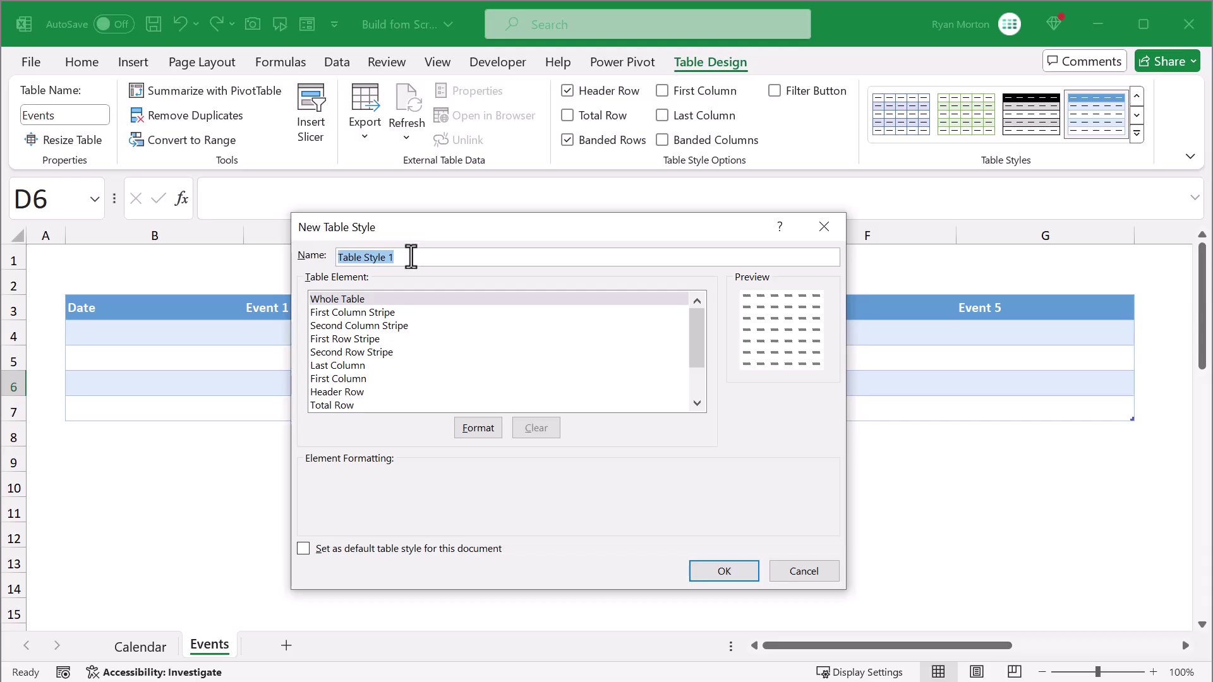
text(My Style)
Give the Whole Table element of My Style gray outline and inside borders
click(362, 298)
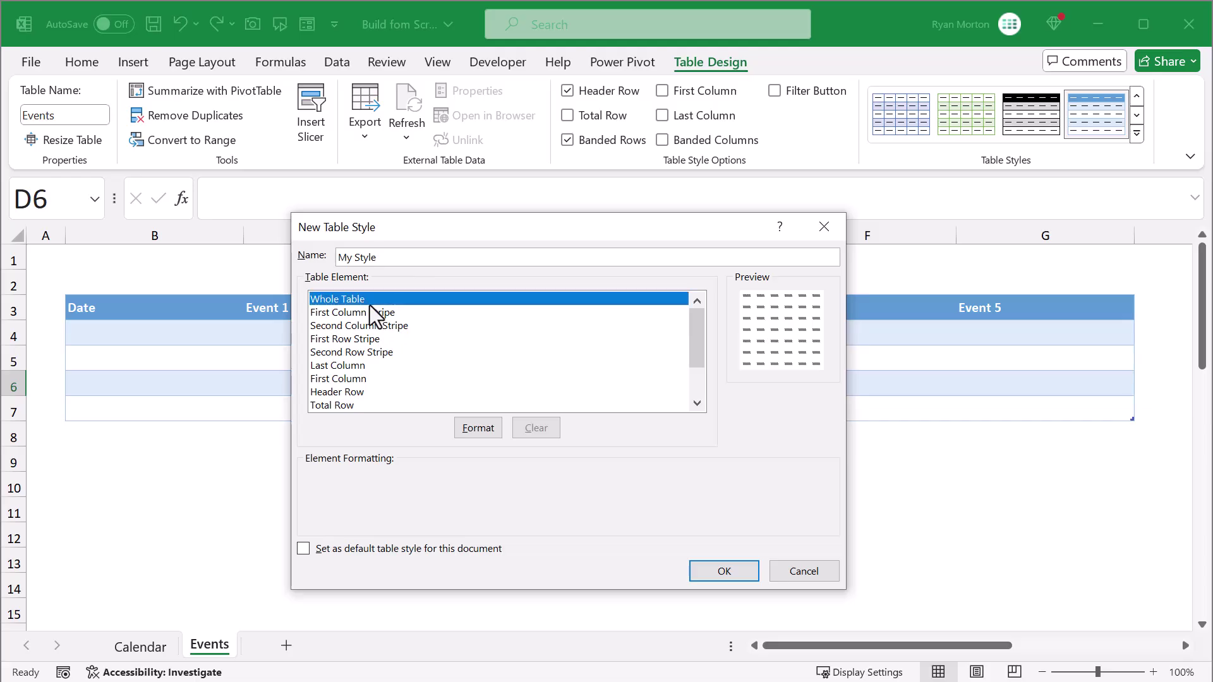
click(473, 430)
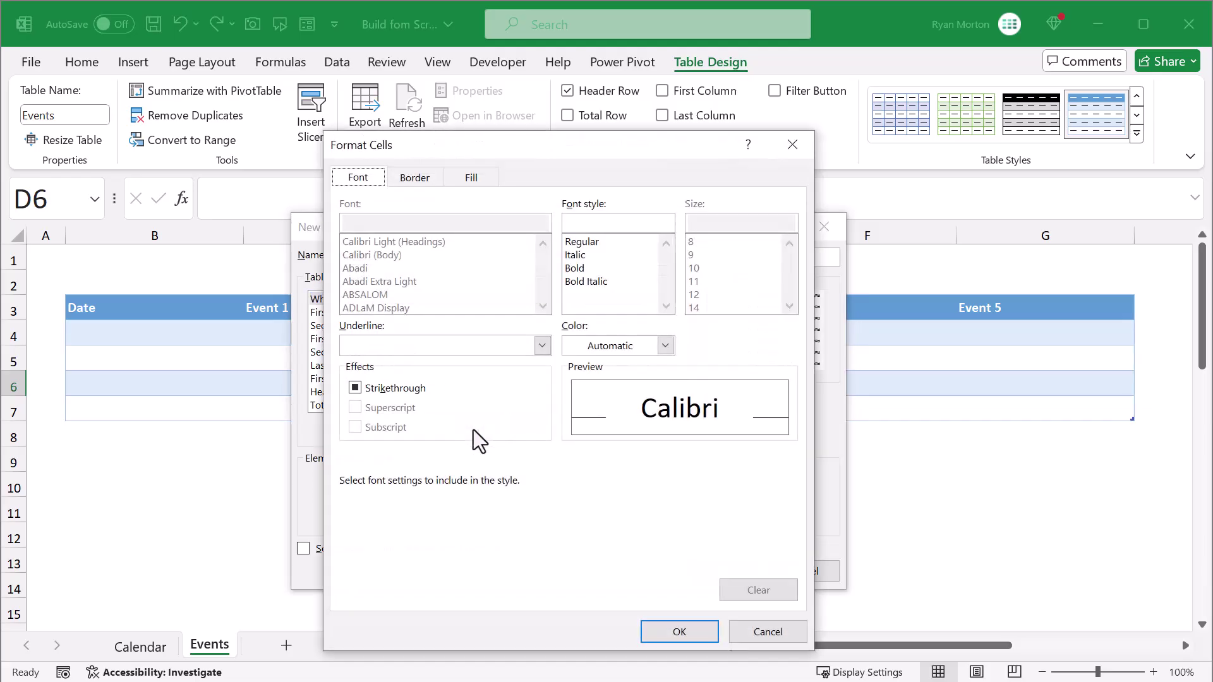
click(422, 178)
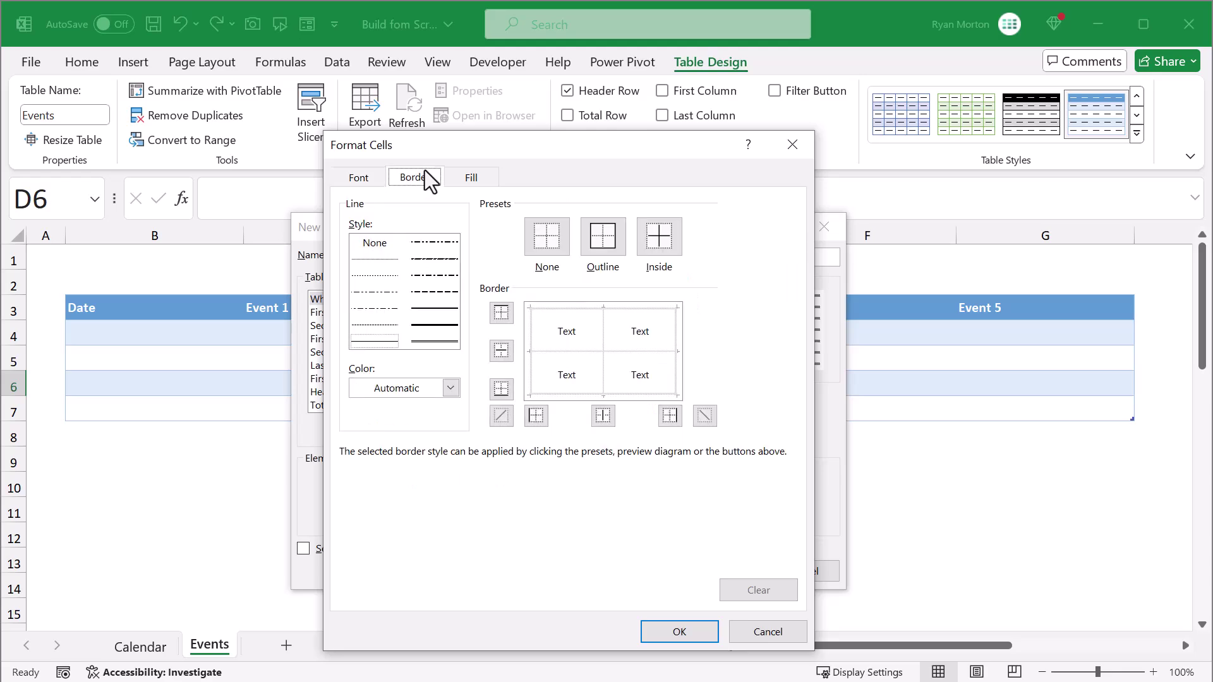
click(451, 388)
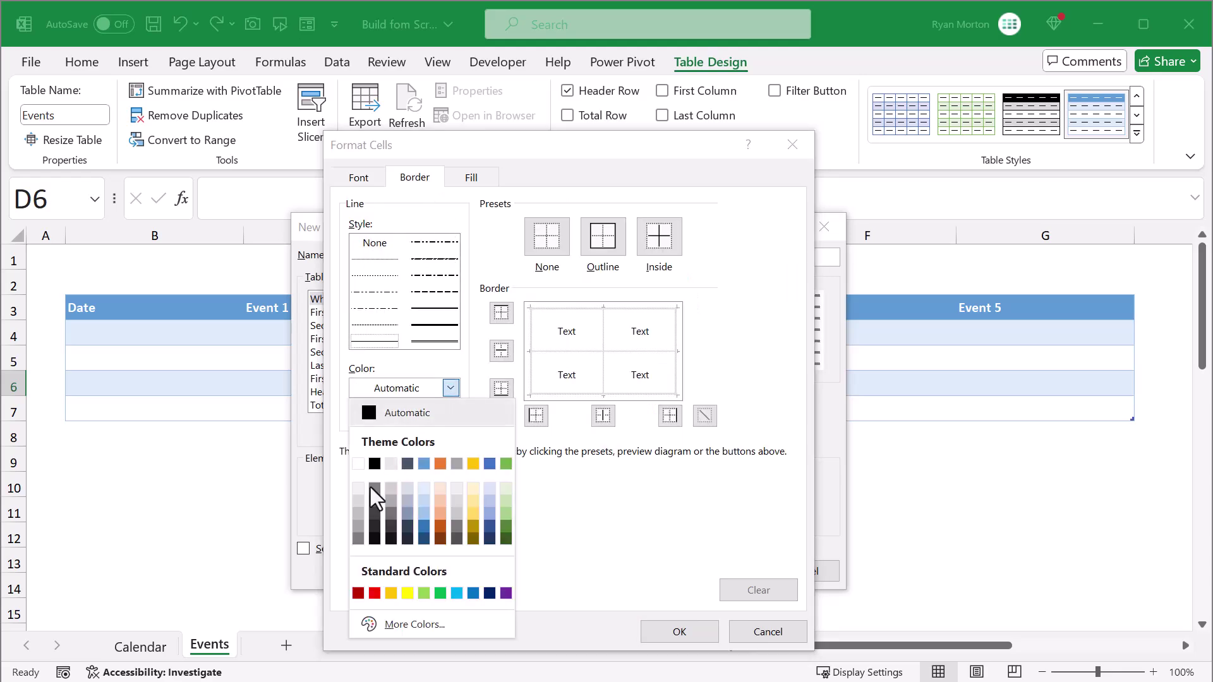
click(358, 517)
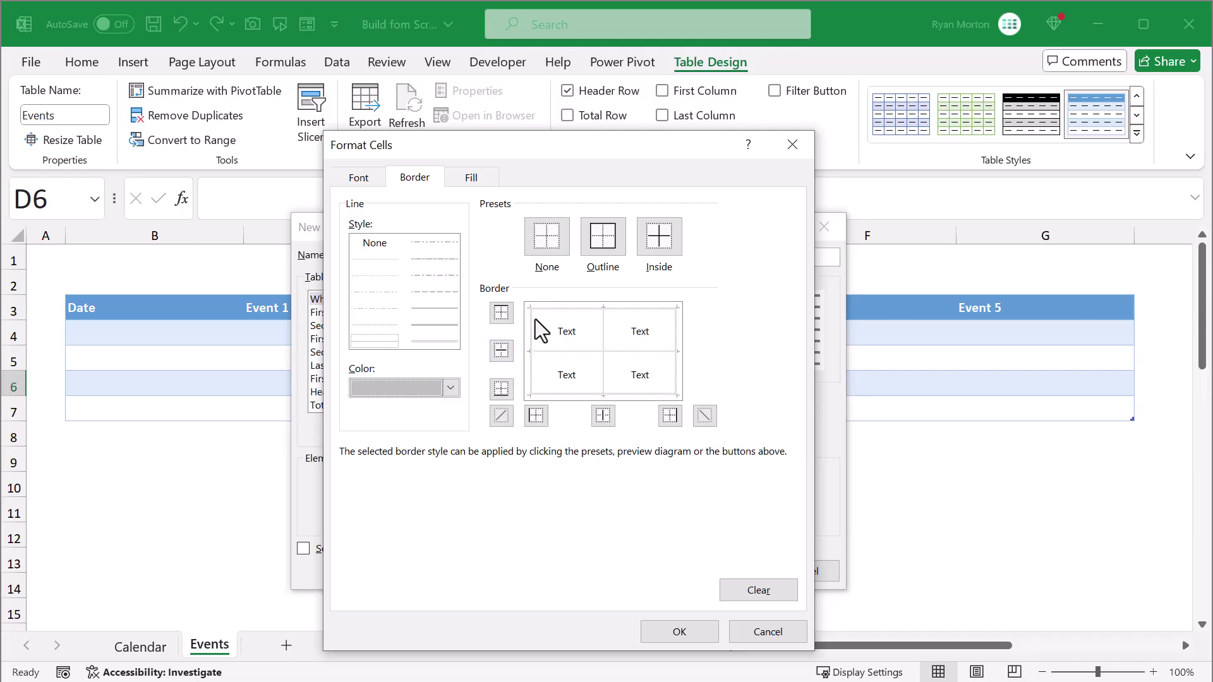
click(605, 256)
click(659, 253)
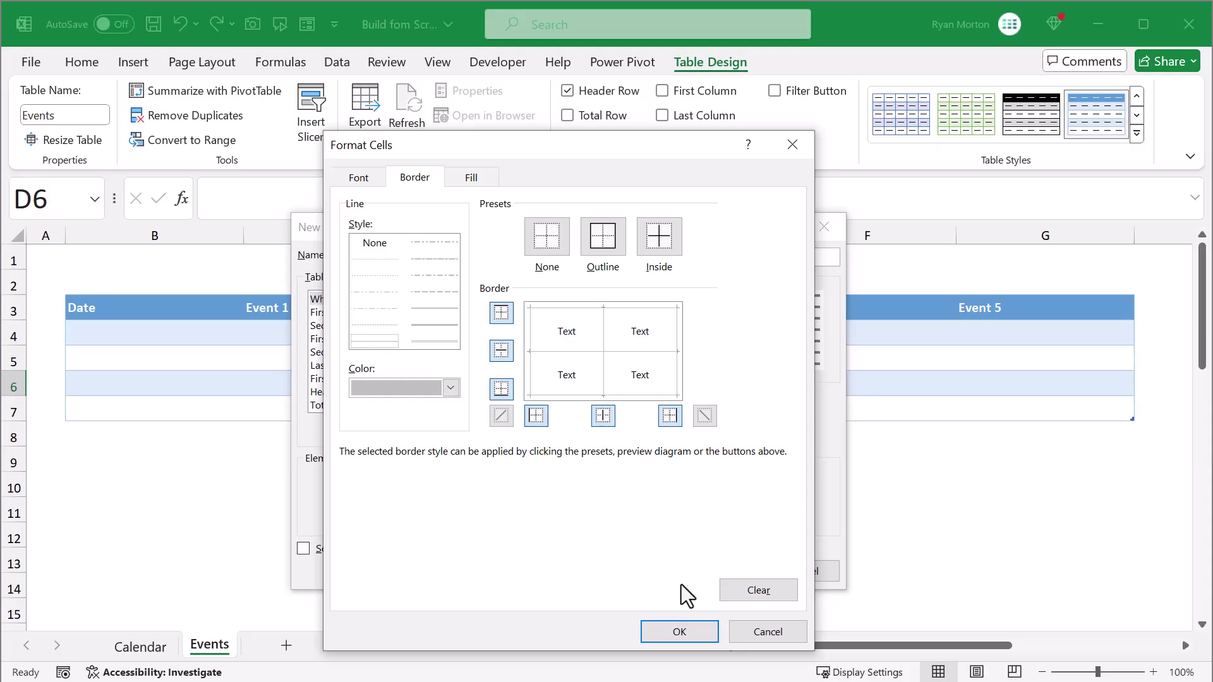
click(679, 632)
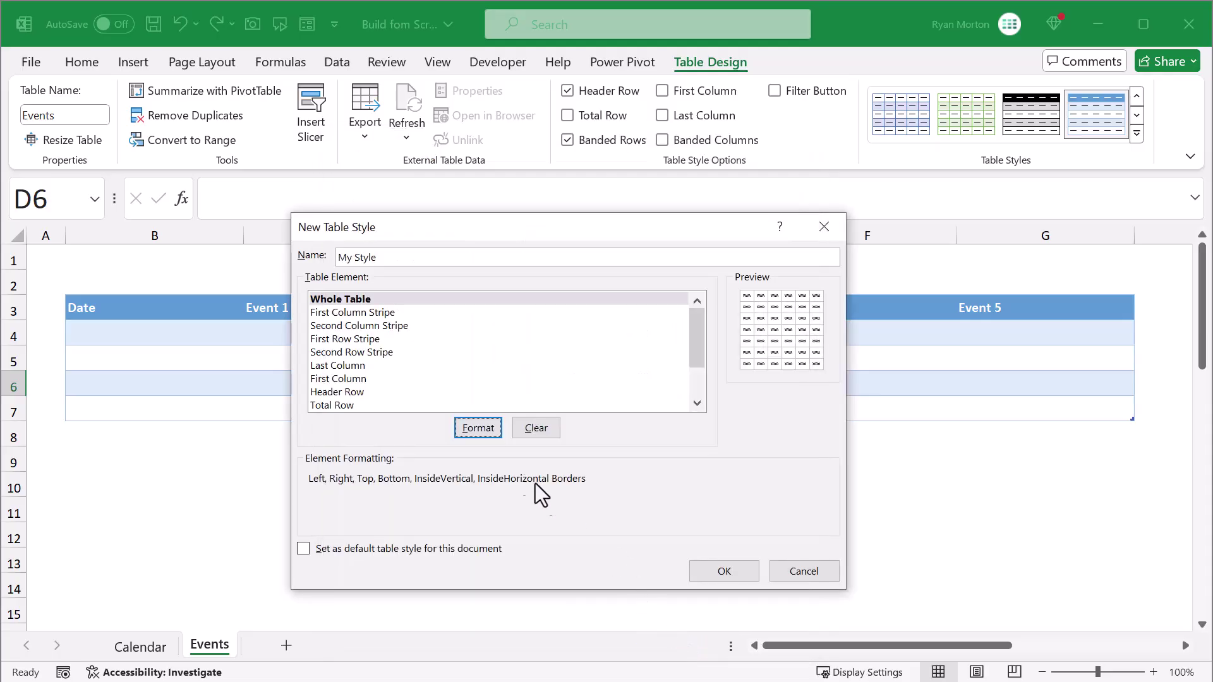
Shade the Second Row Stripe element of My Style with the custom fill color FAFAFA
click(382, 353)
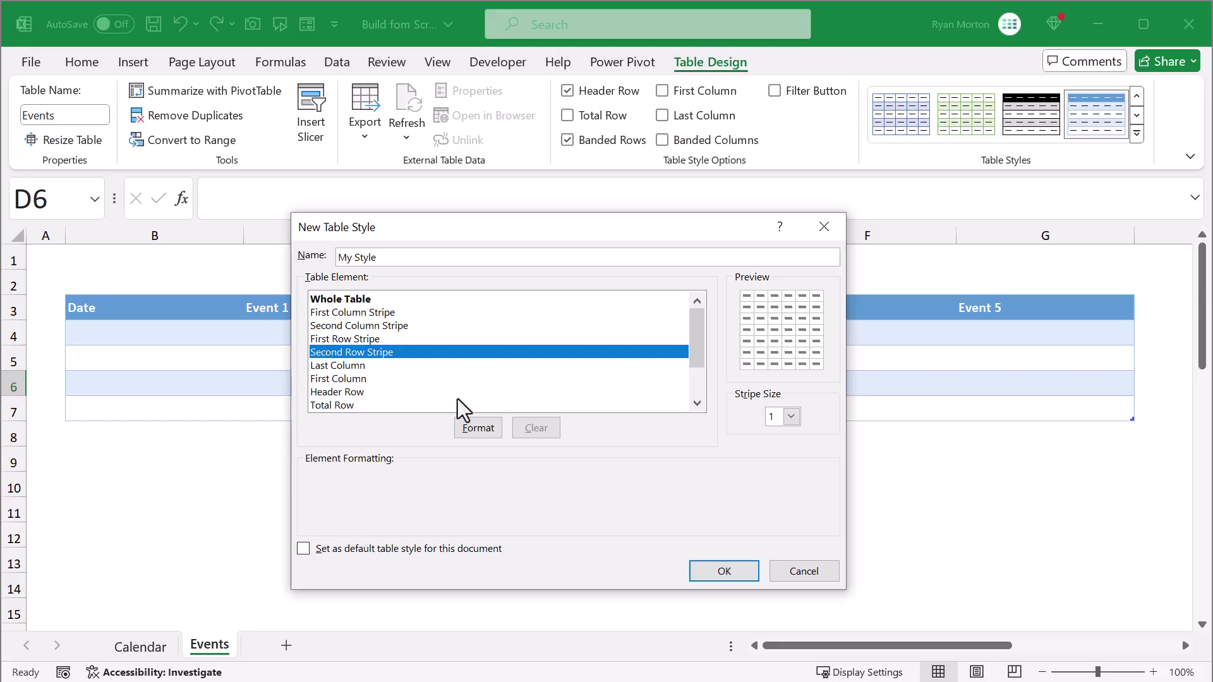
click(475, 427)
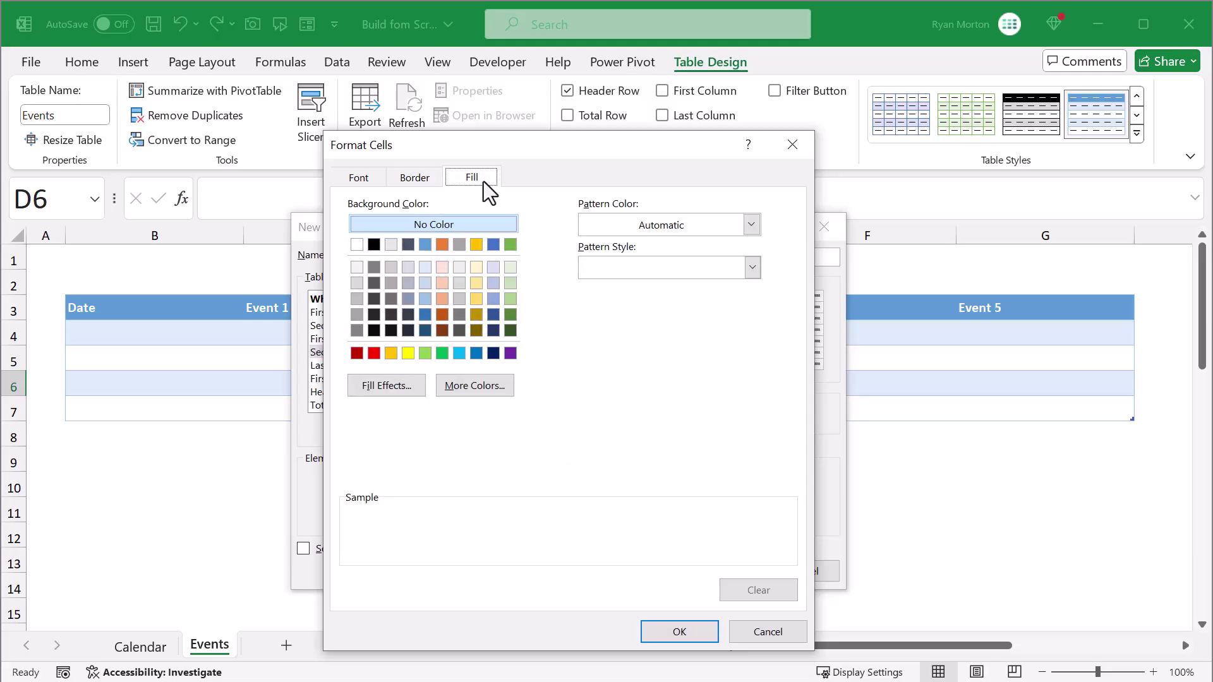
click(475, 386)
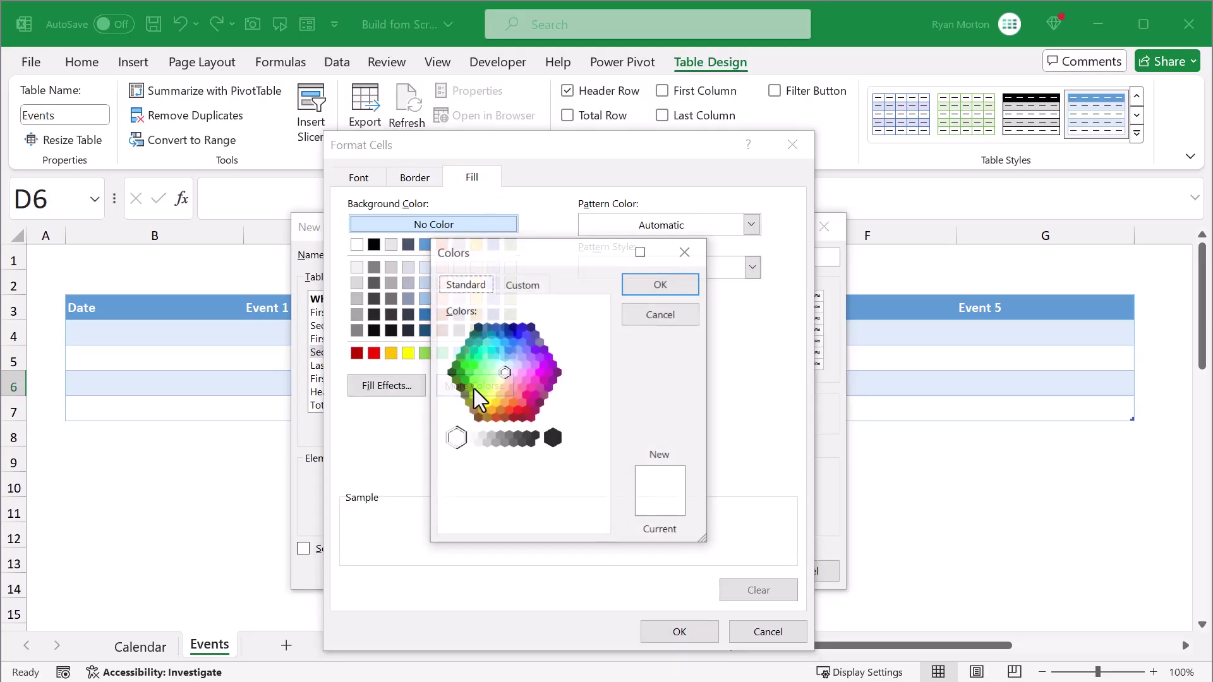
click(528, 290)
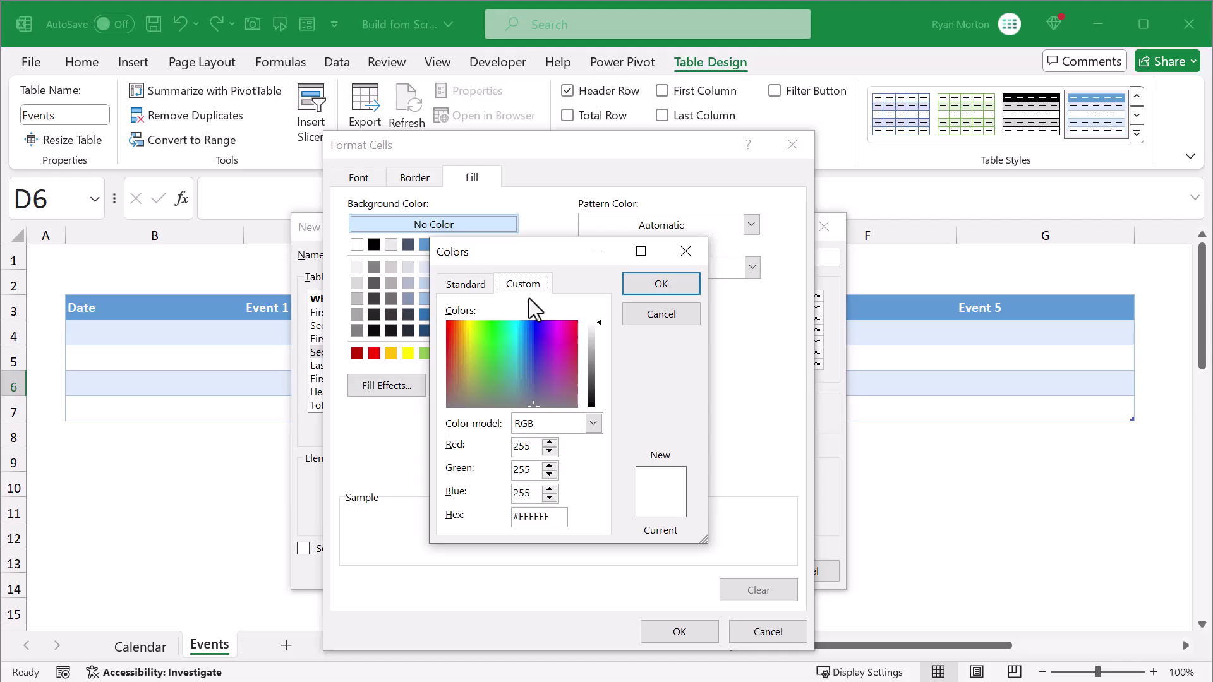
double_click(538, 517)
text(FAFAFA)
click(638, 290)
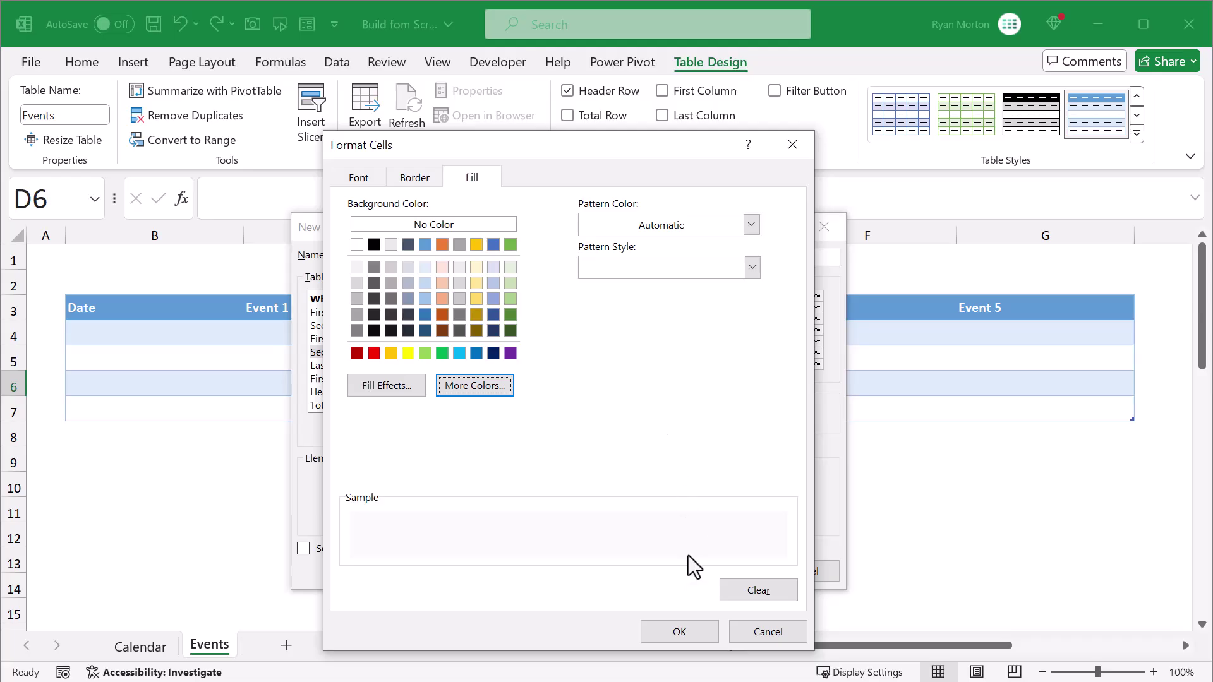
click(688, 628)
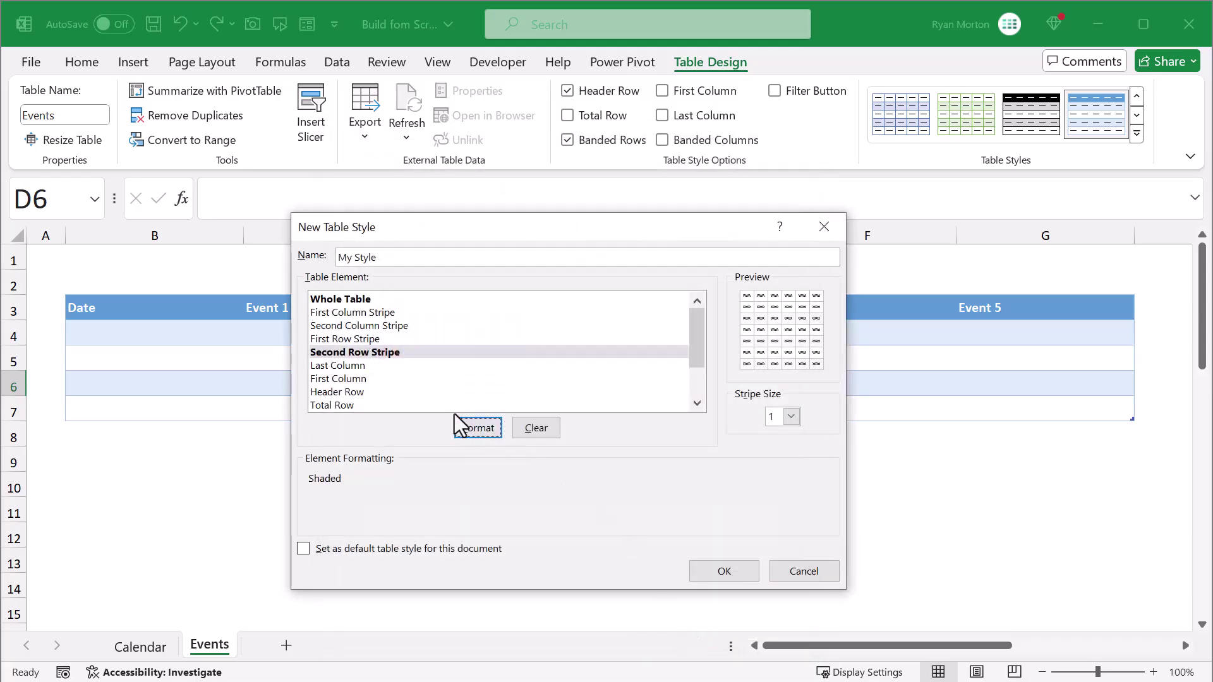
Format the Header Row element of My Style with the lightest gray theme fill and bold text
click(355, 392)
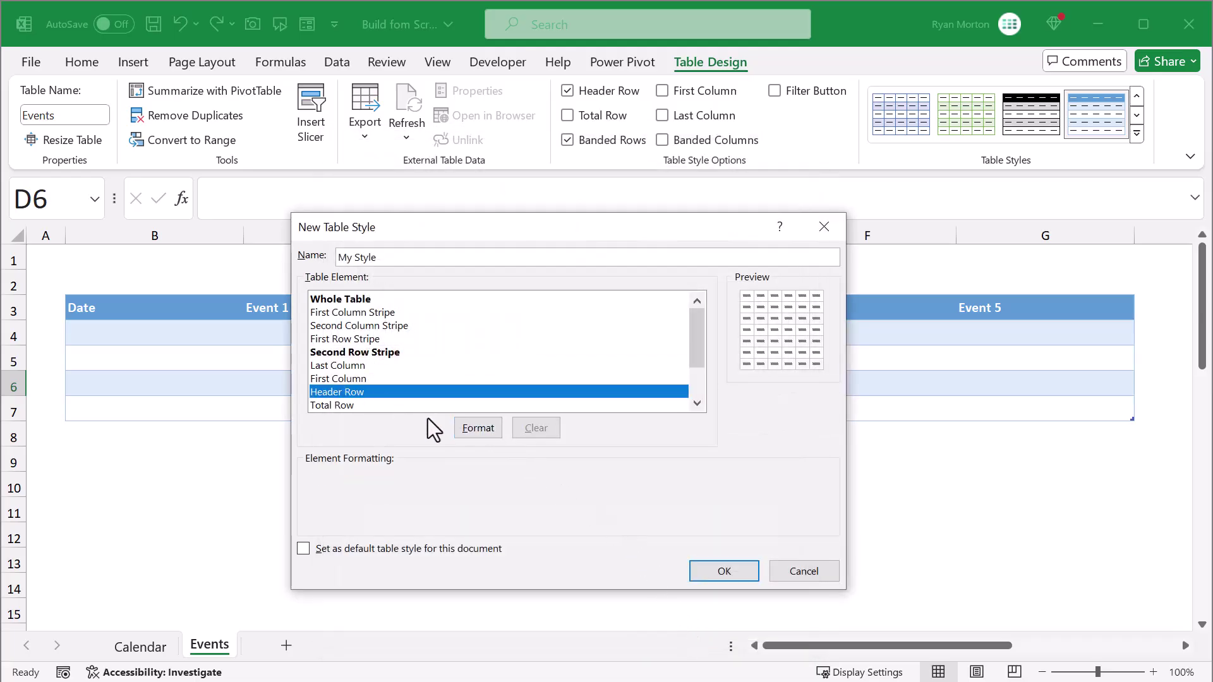
click(476, 430)
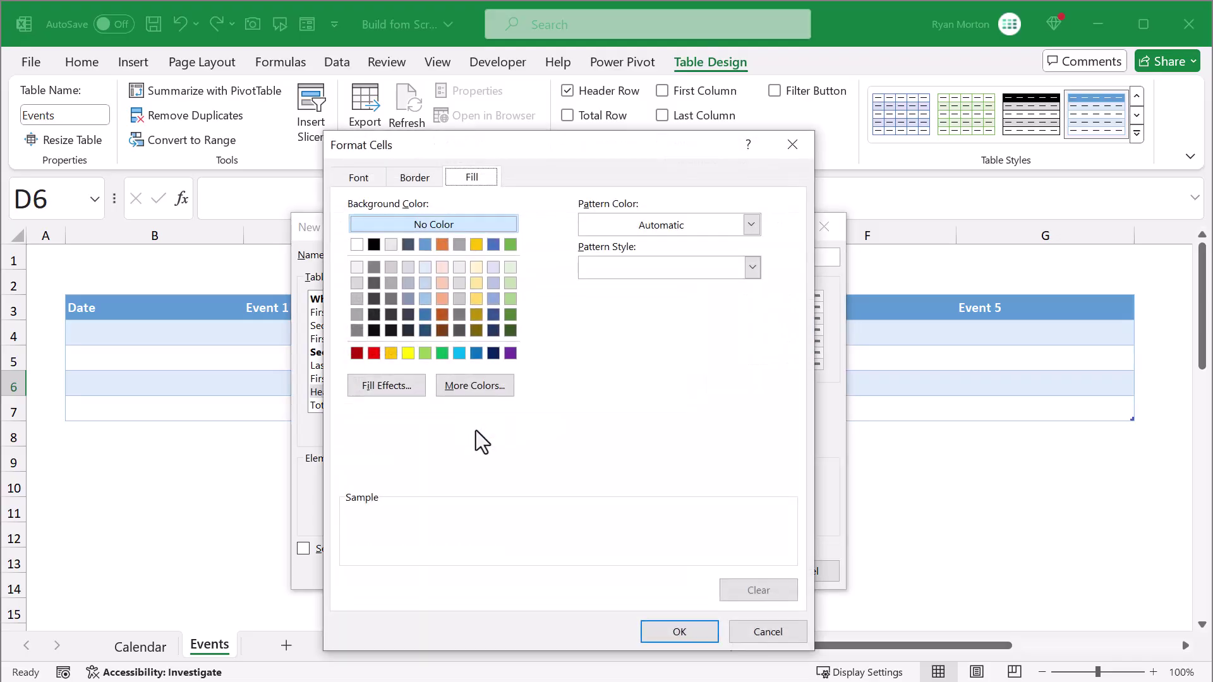
click(351, 271)
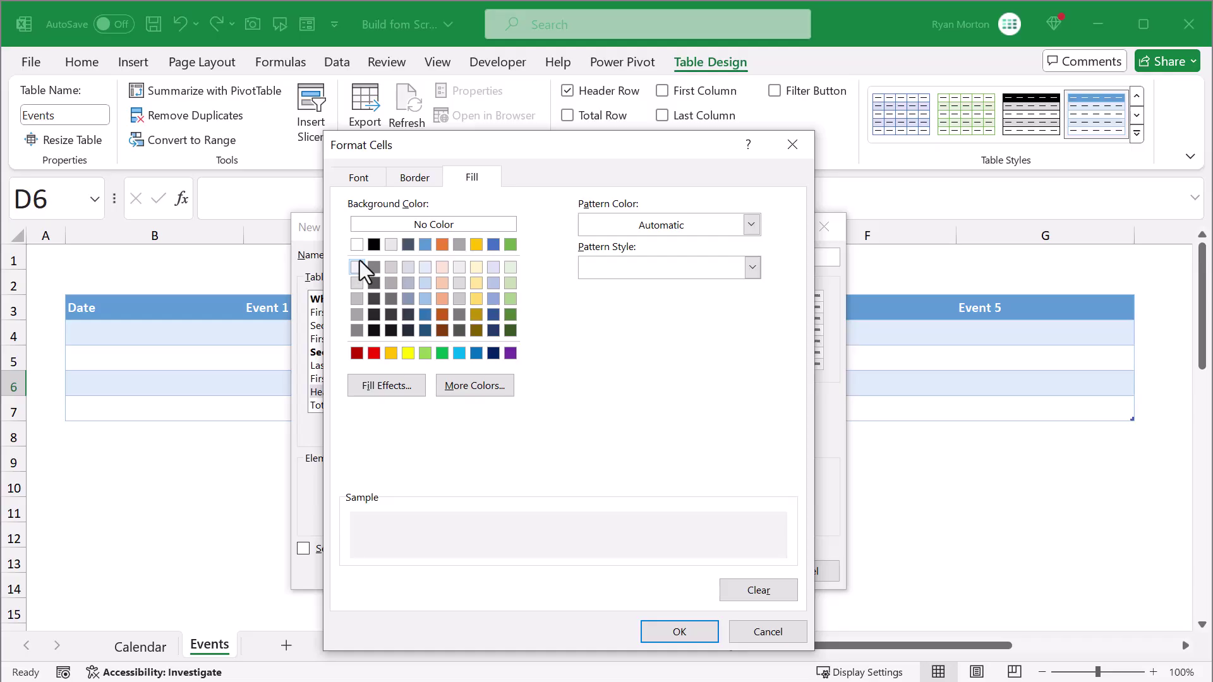
click(373, 181)
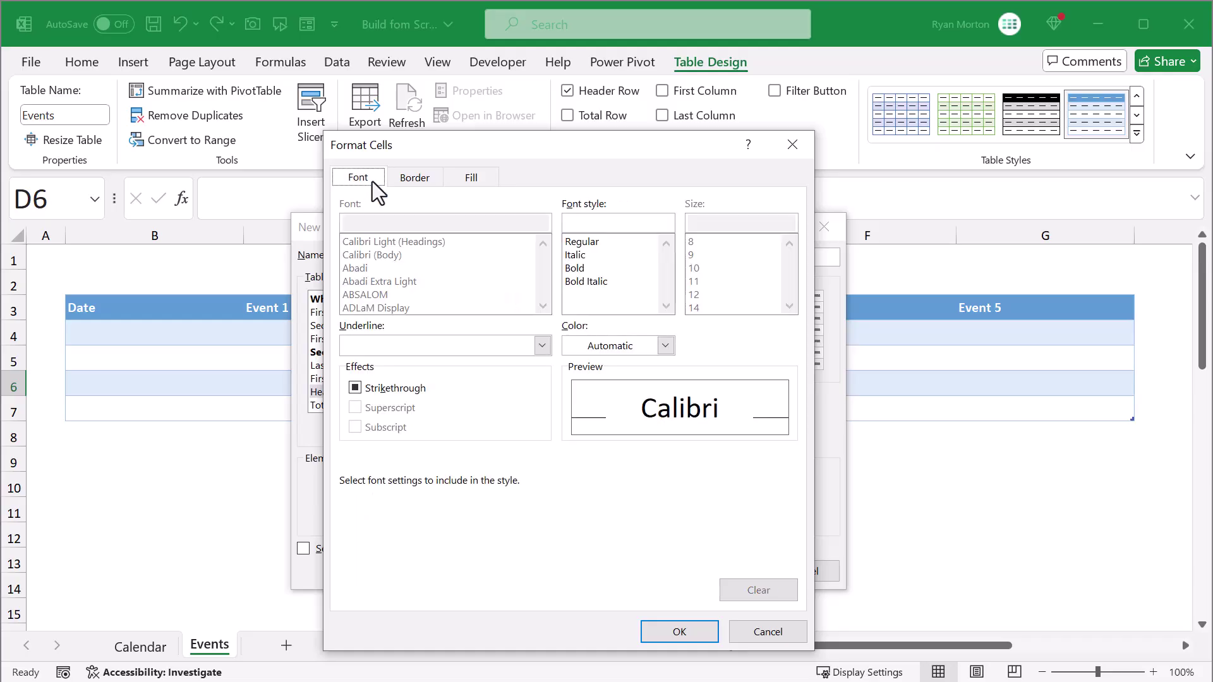
click(581, 270)
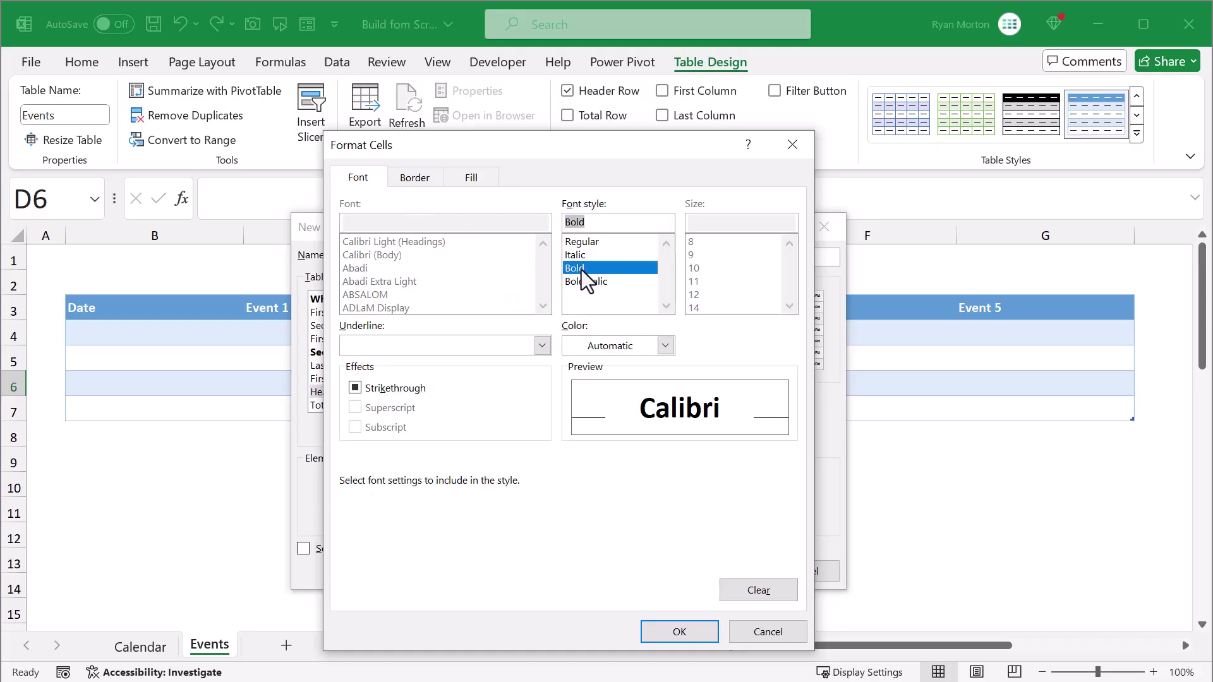
Add a medium-weight solid blue bottom border to the Header Row element and save the My Style table style
click(423, 184)
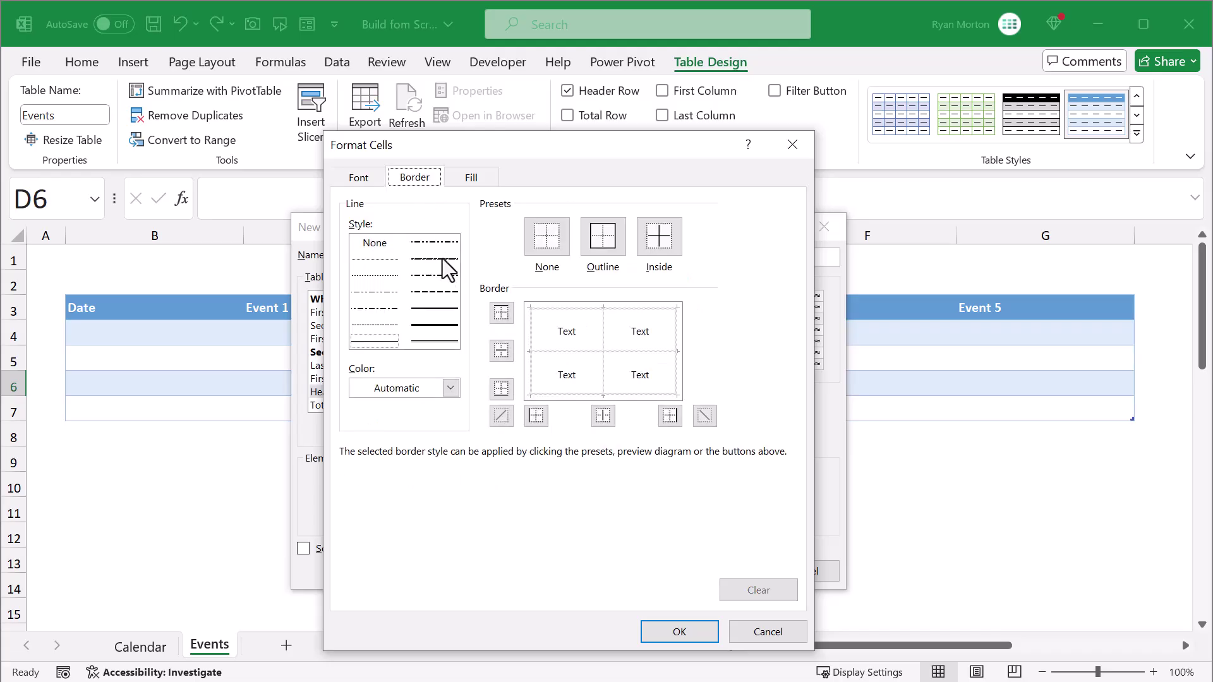
click(445, 310)
click(450, 388)
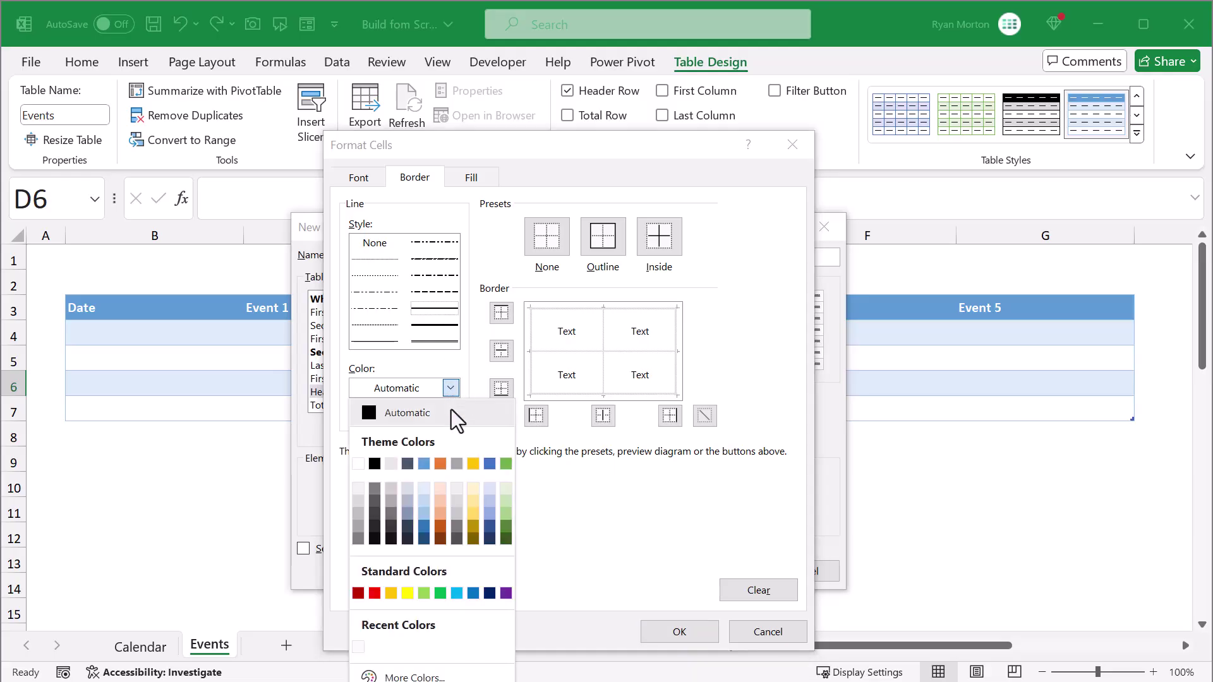
click(473, 593)
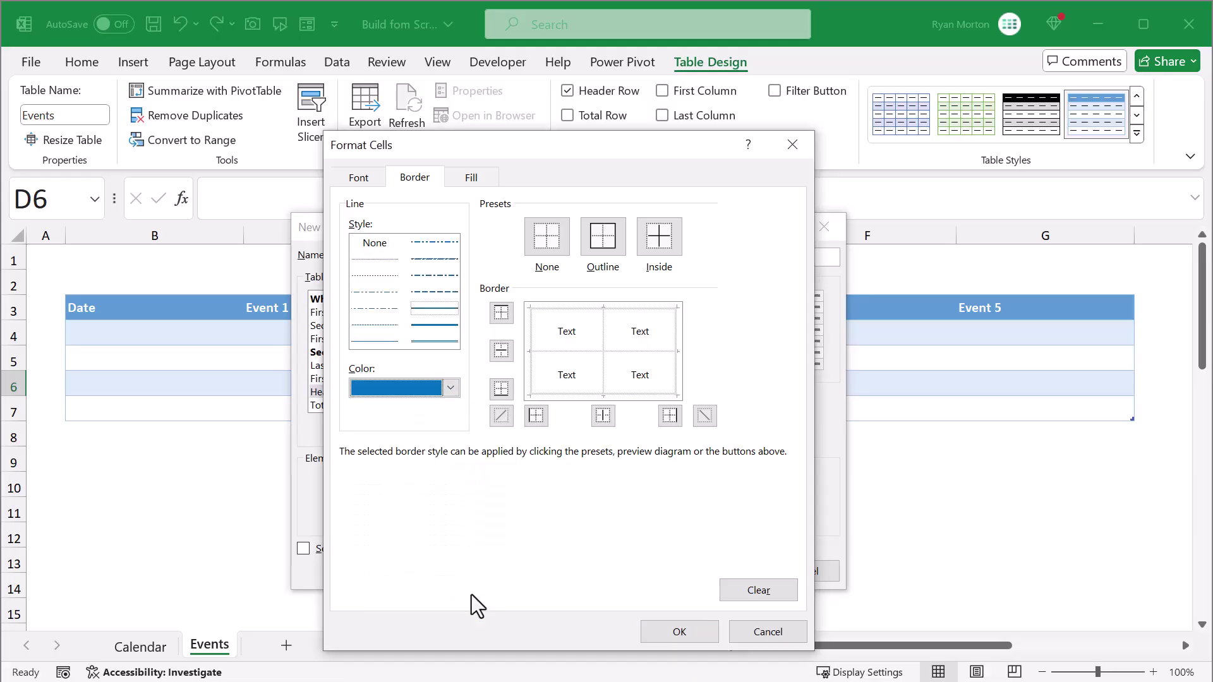
click(501, 388)
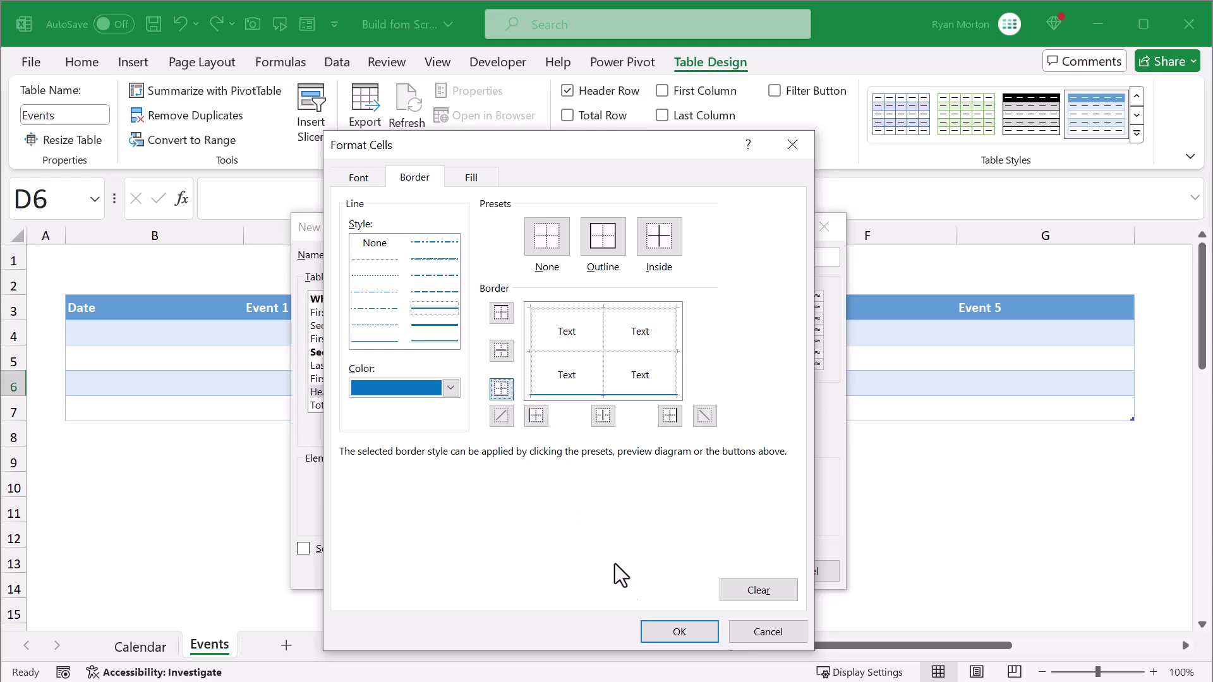
click(654, 628)
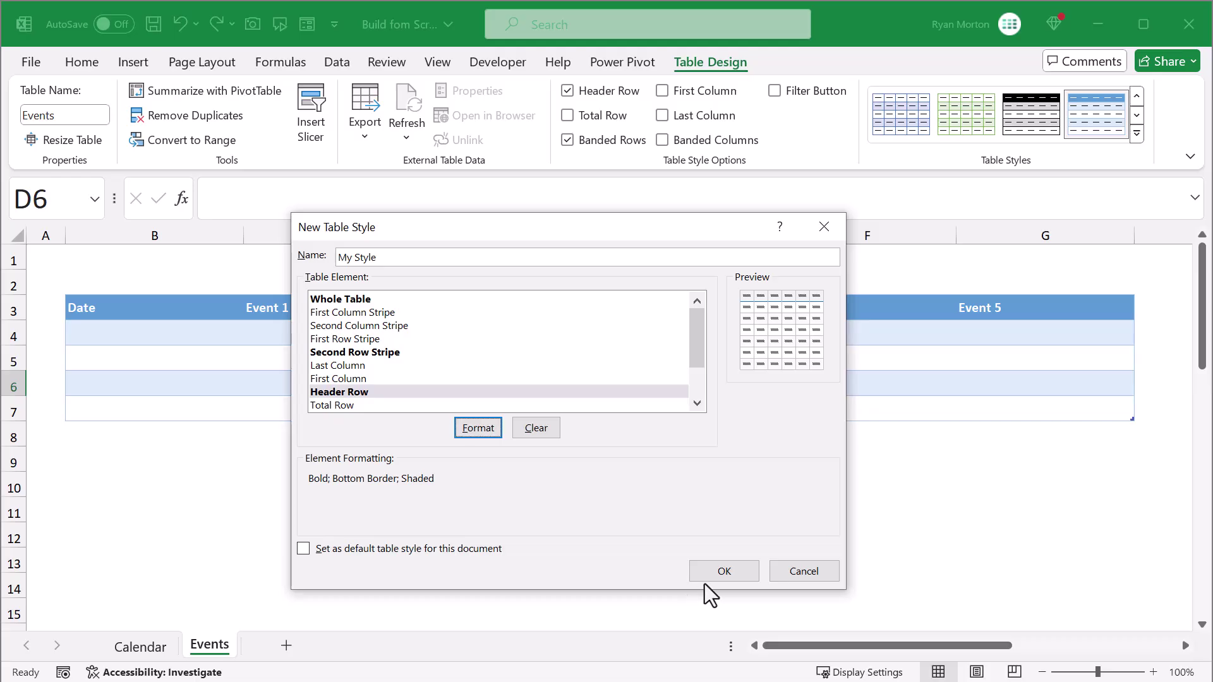
click(720, 571)
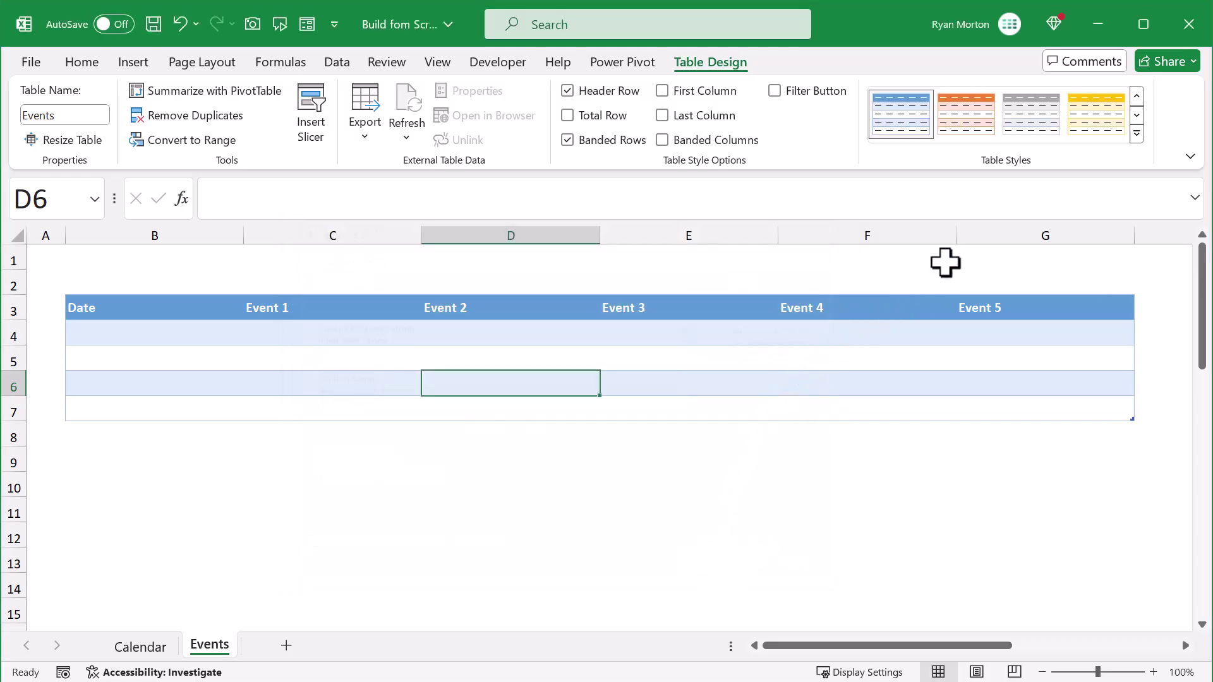
Apply the custom My Style table style to the Events table
click(1138, 134)
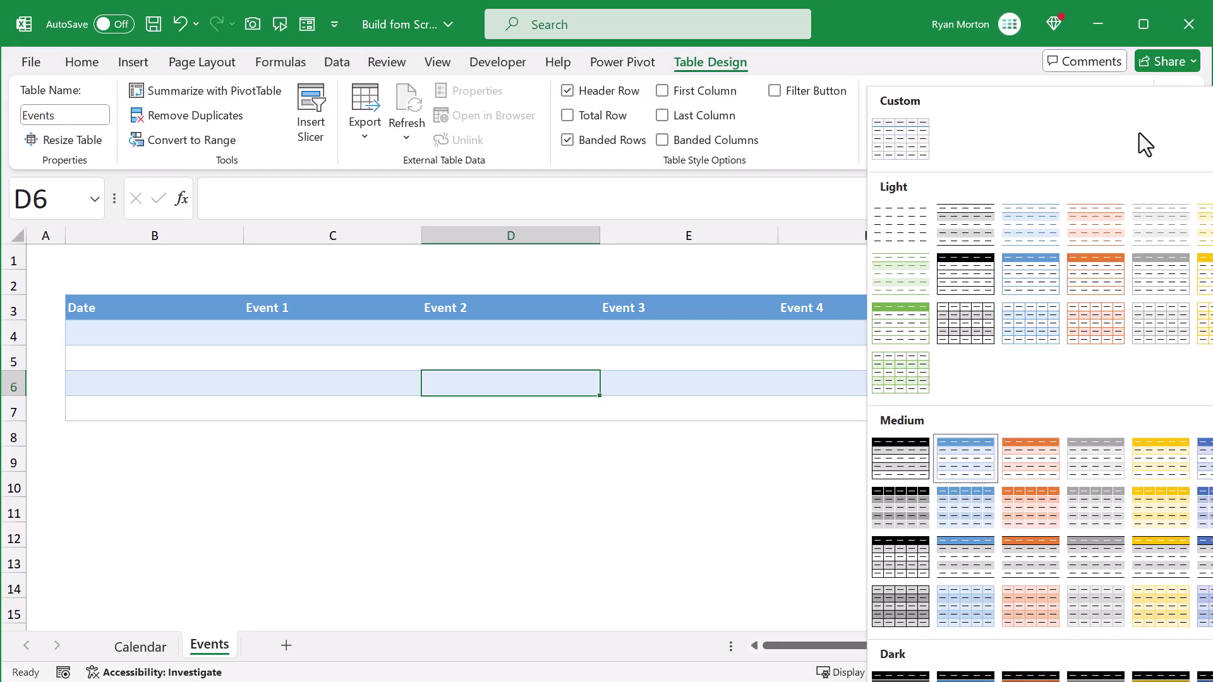
click(912, 132)
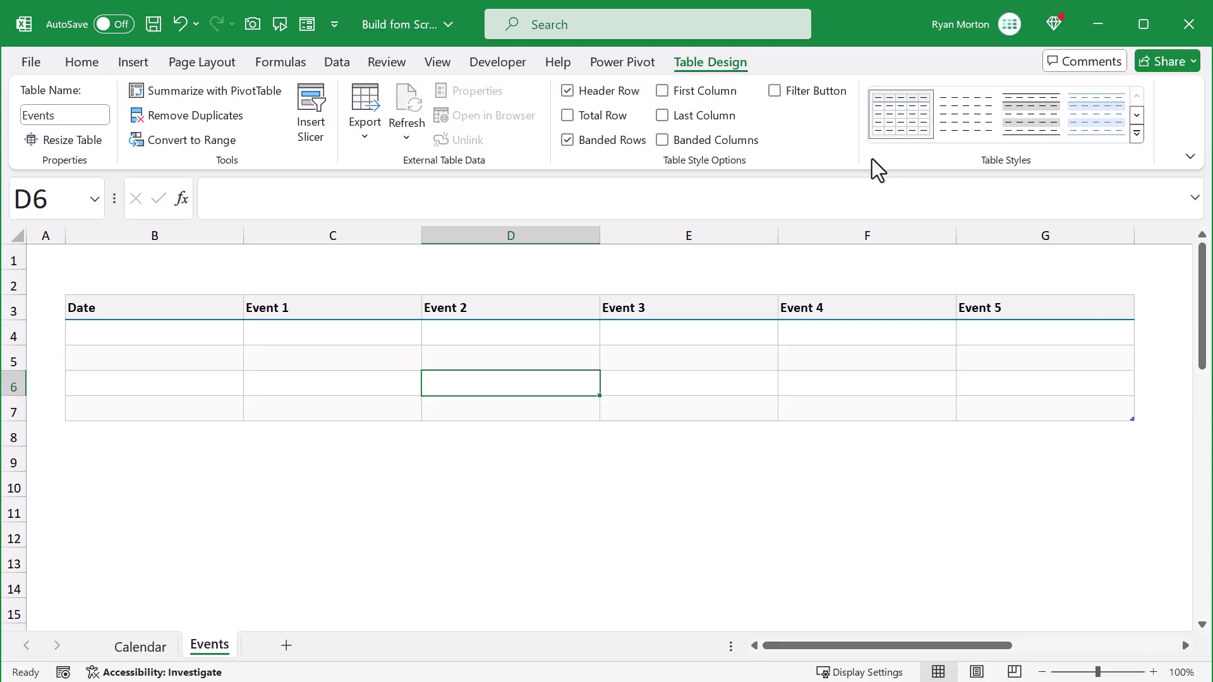
click(215, 329)
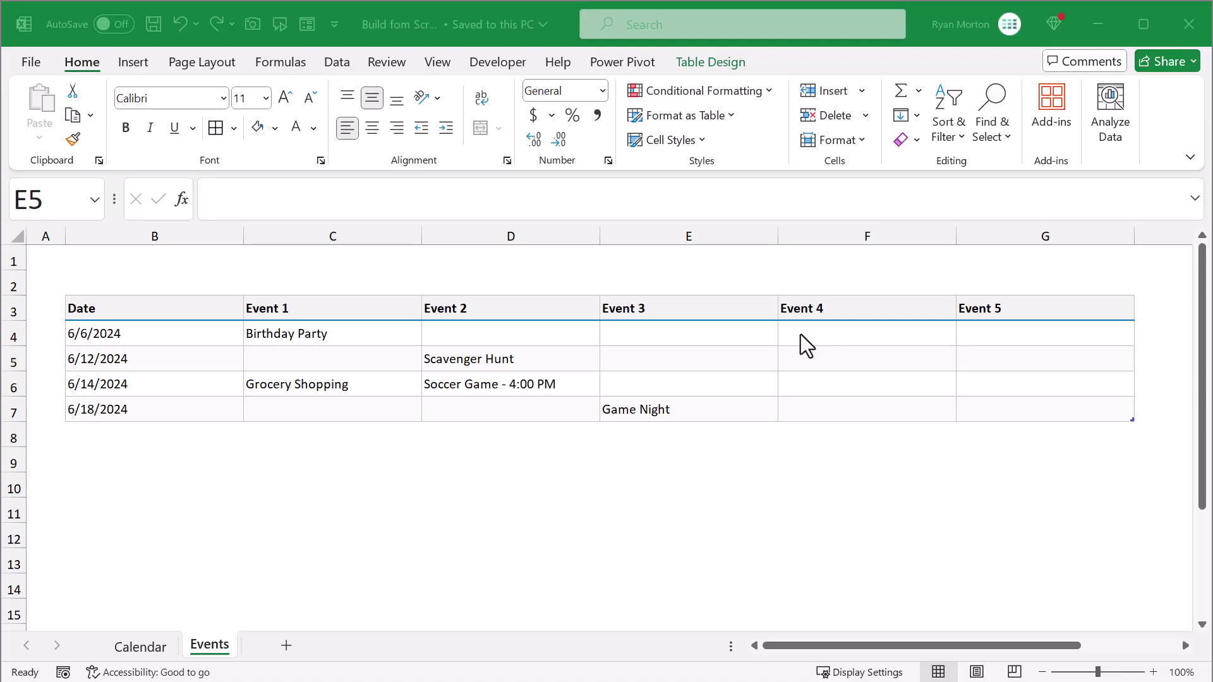
Choose the March 14, 2012 date type as the number format for the table's Date column cells B4:B7
click(681, 352)
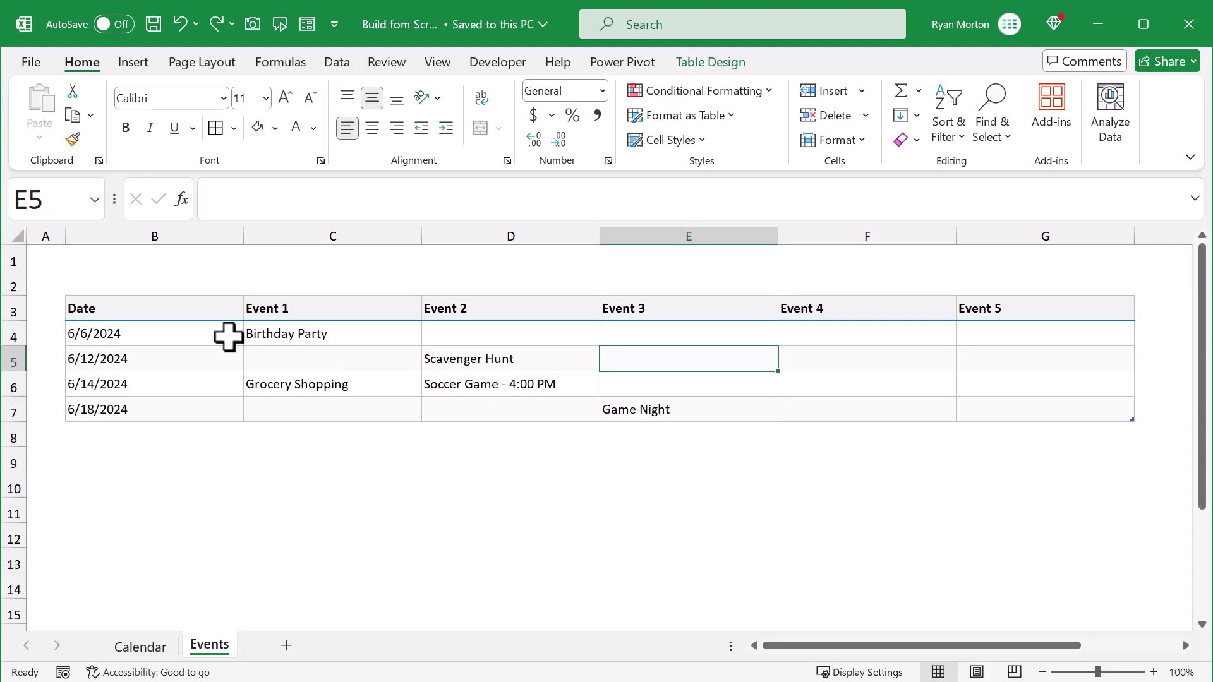
click(164, 289)
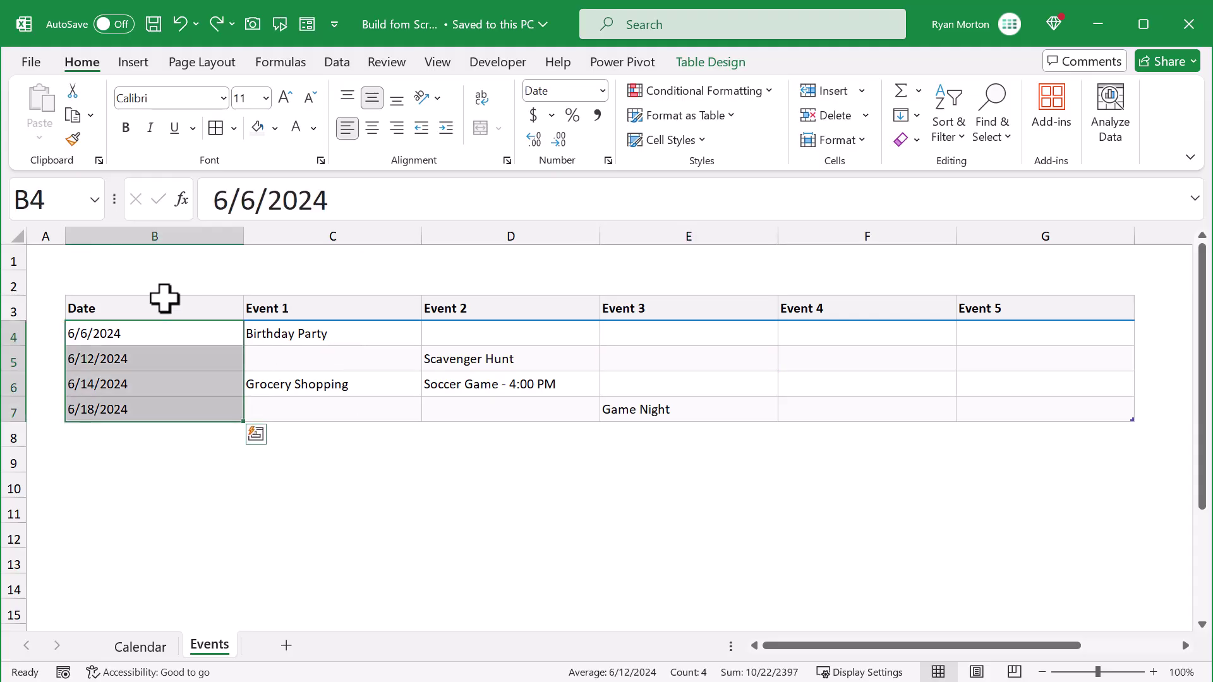
click(601, 97)
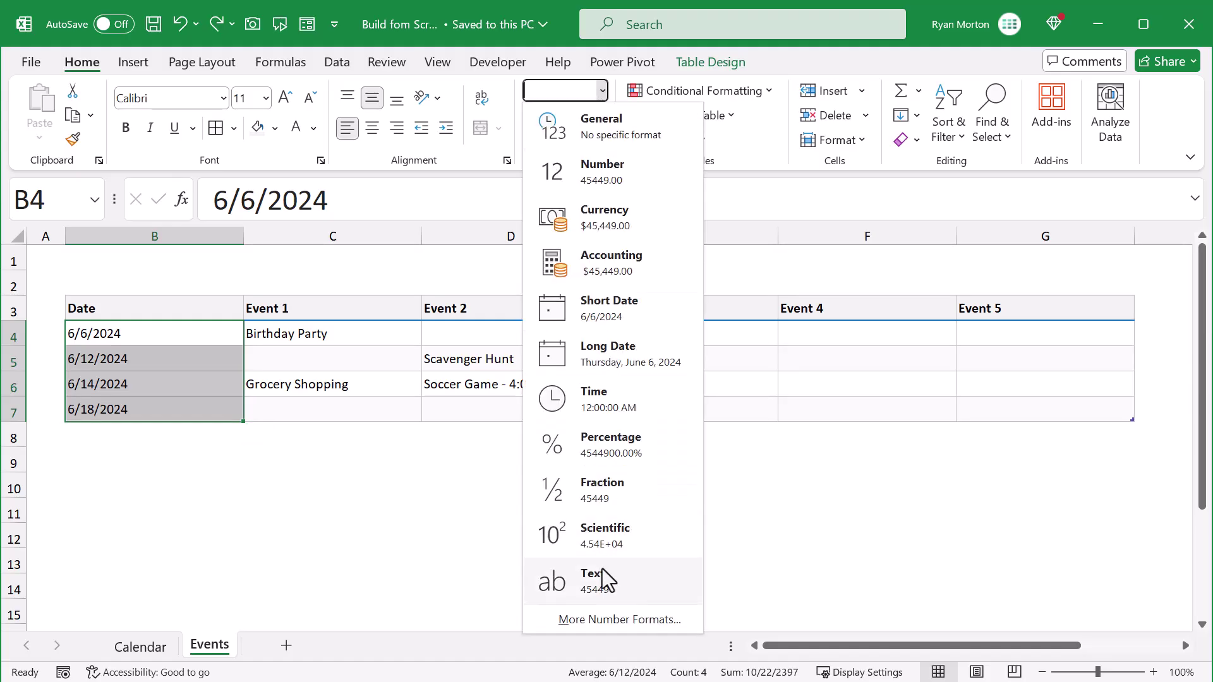
click(604, 620)
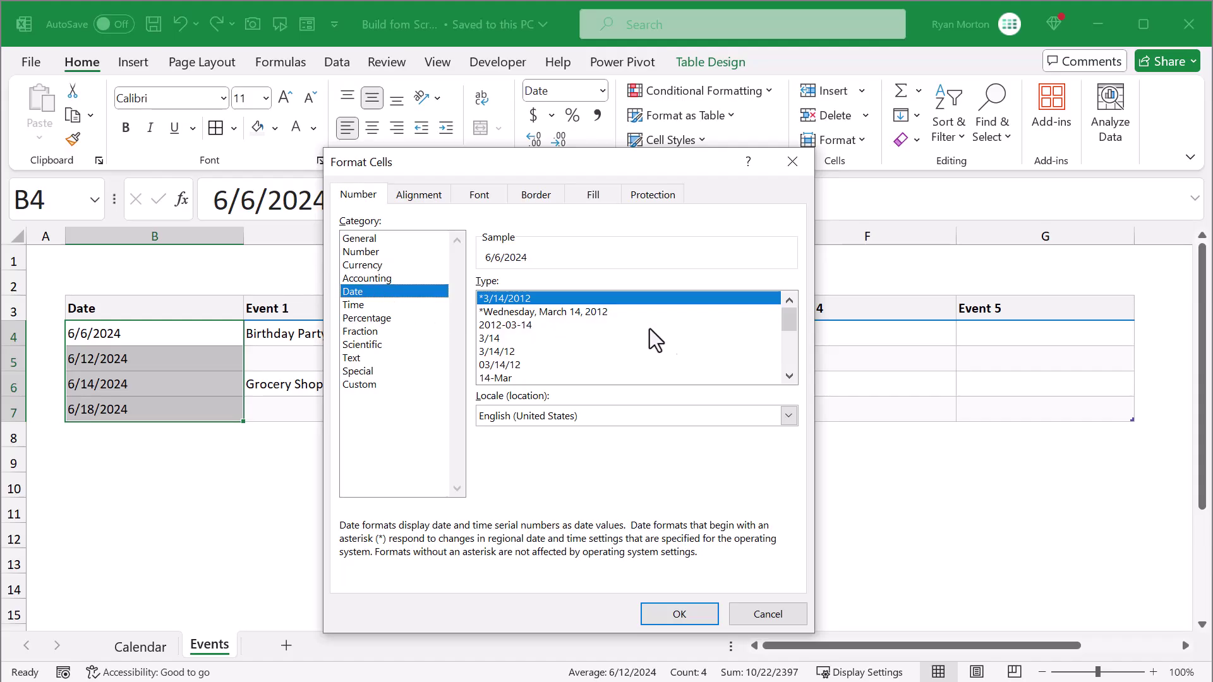
click(790, 376)
click(790, 375)
click(790, 375)
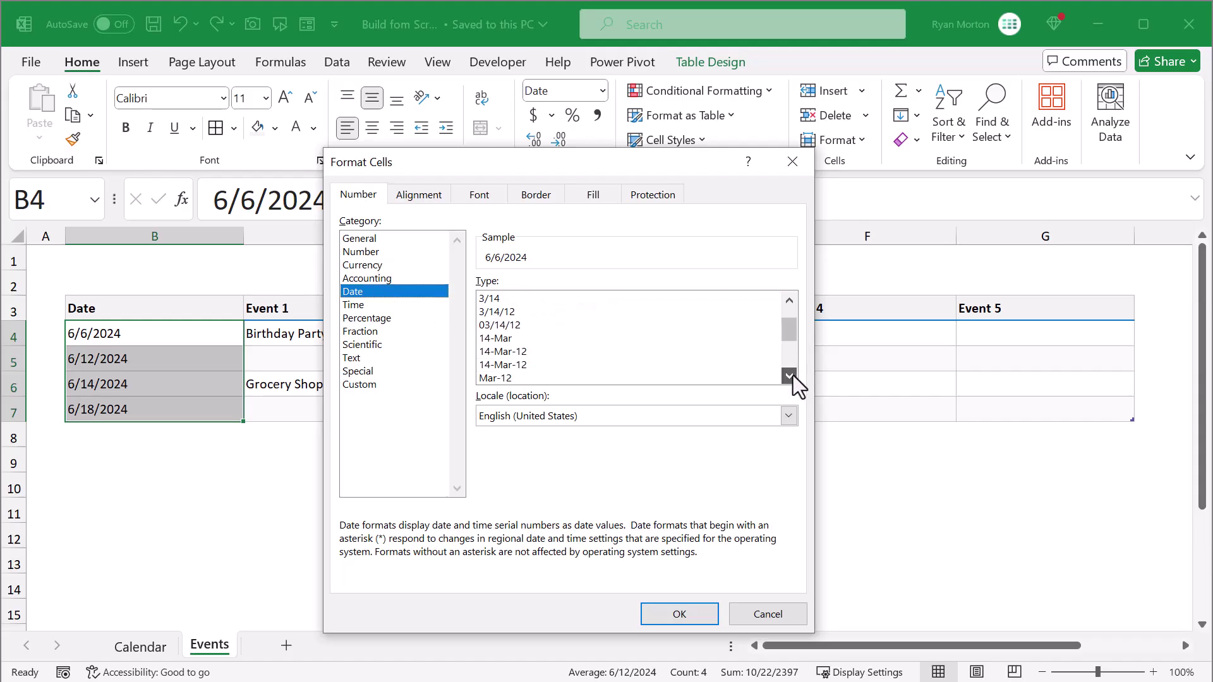
click(790, 375)
click(791, 375)
click(791, 376)
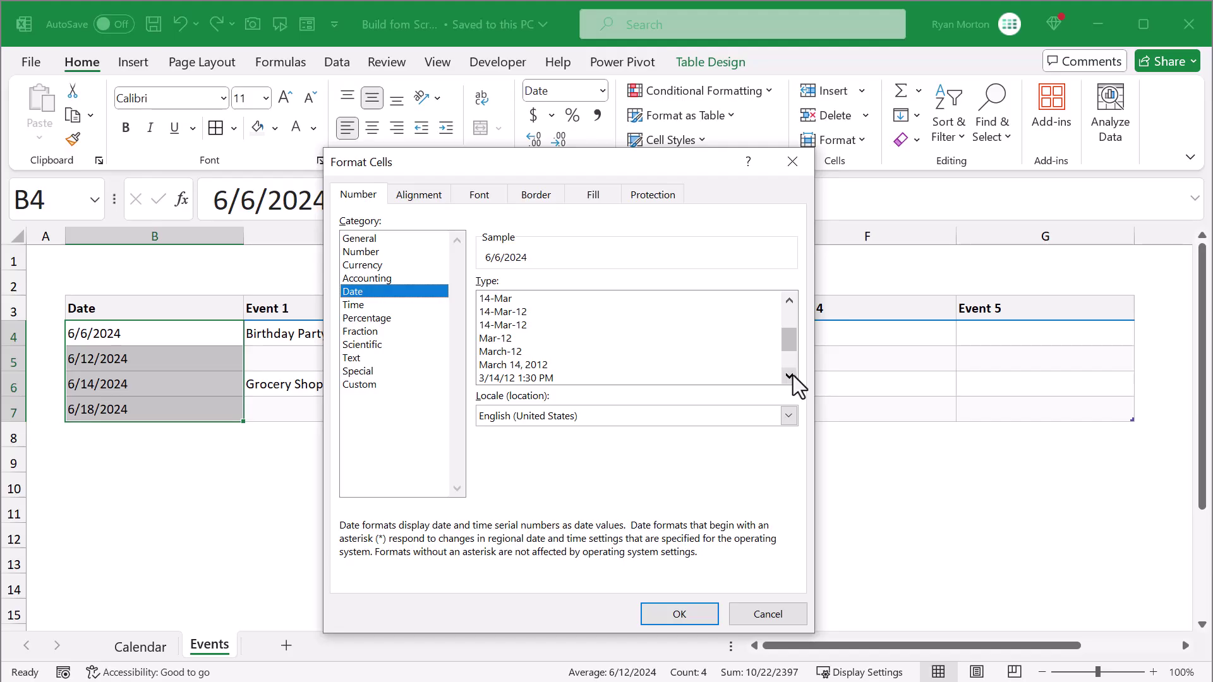
click(553, 365)
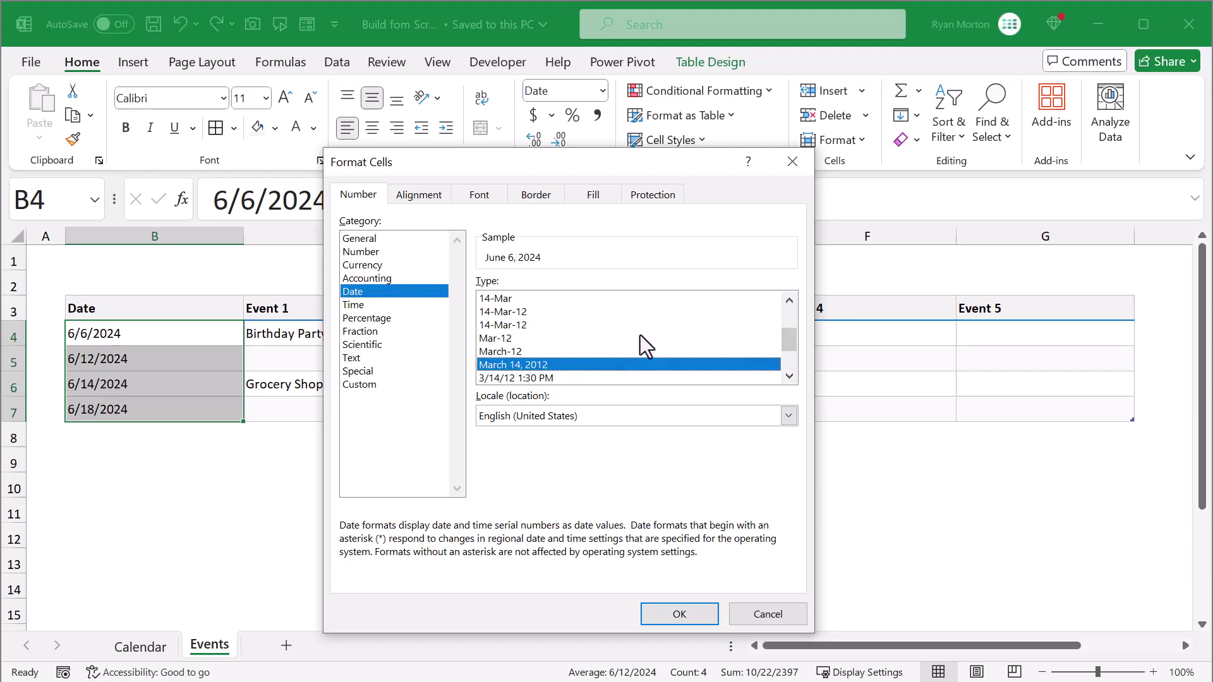
Look through the date locales, keep English (United States), and apply the March 14, 2012 format to the dates
click(790, 423)
drag(789, 457, 790, 465)
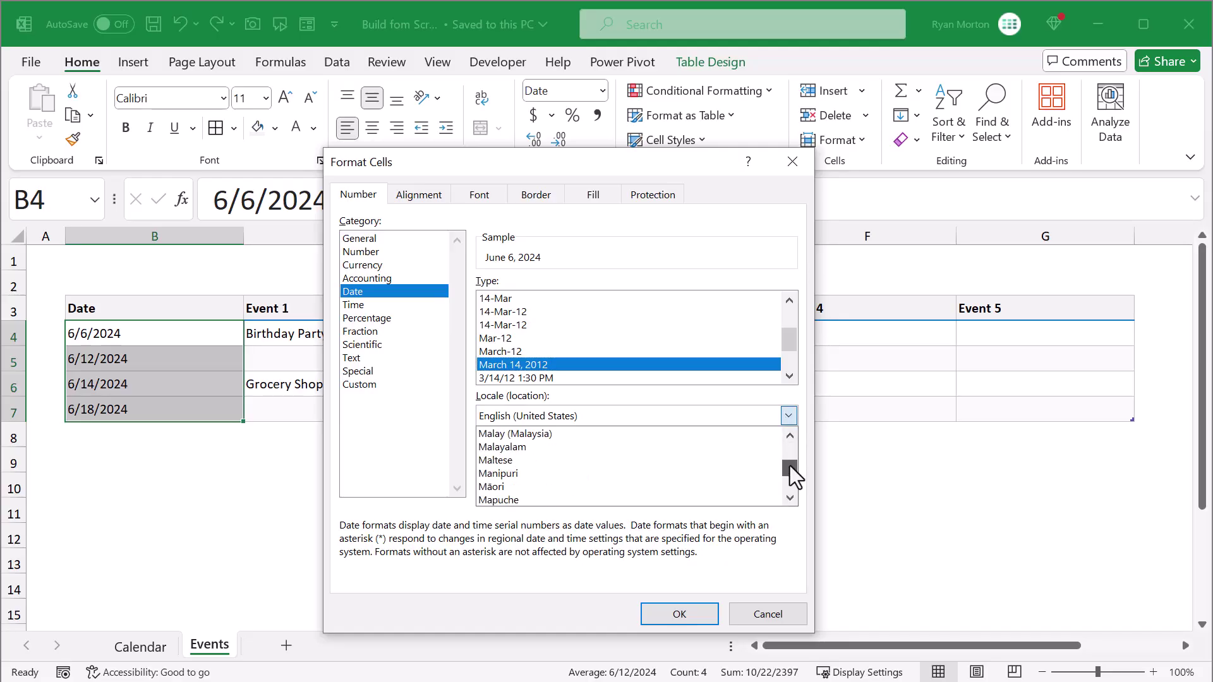
click(788, 417)
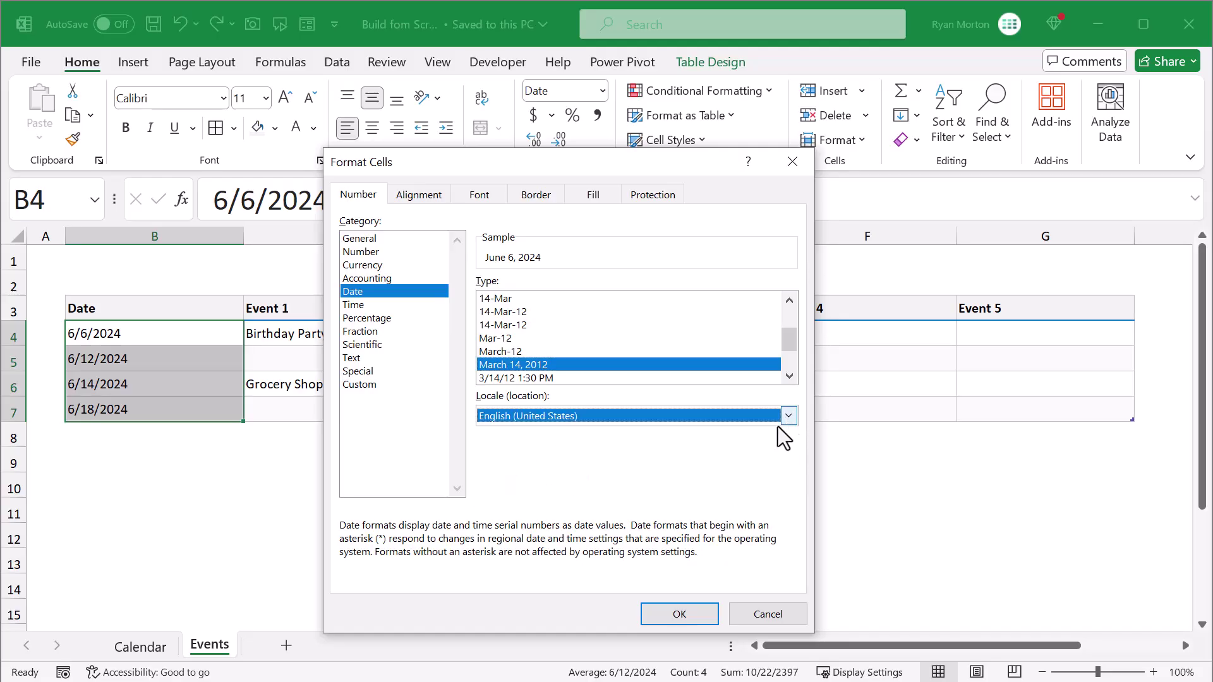
click(578, 366)
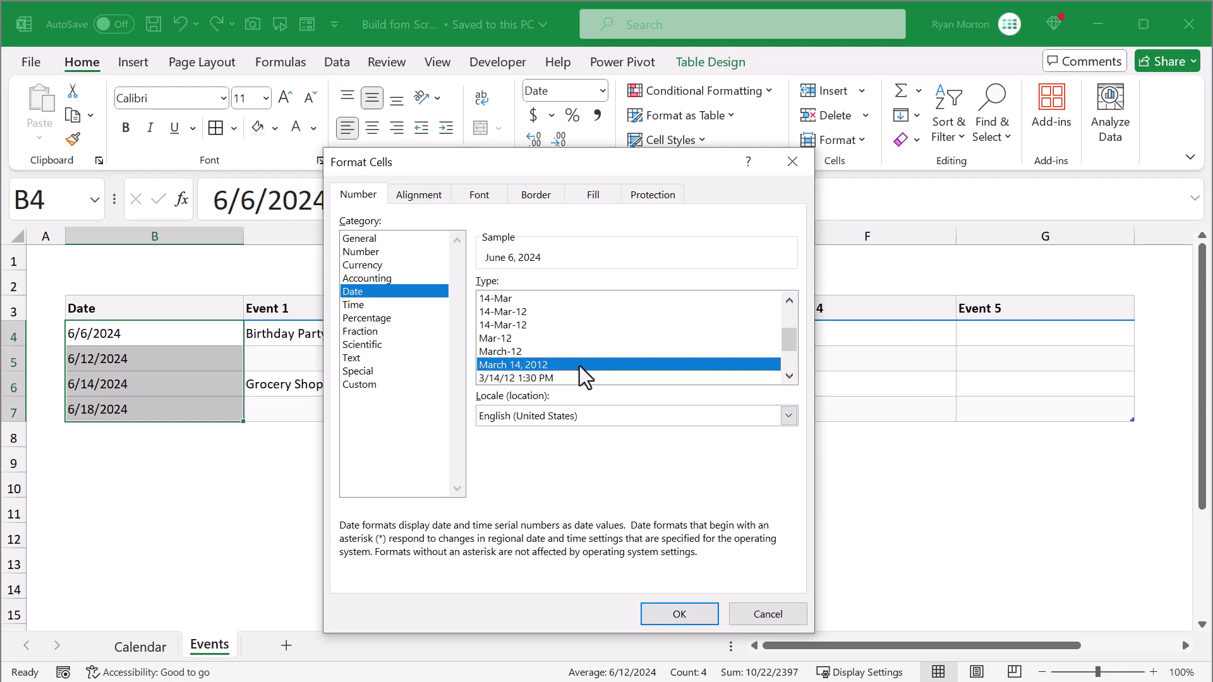
click(653, 615)
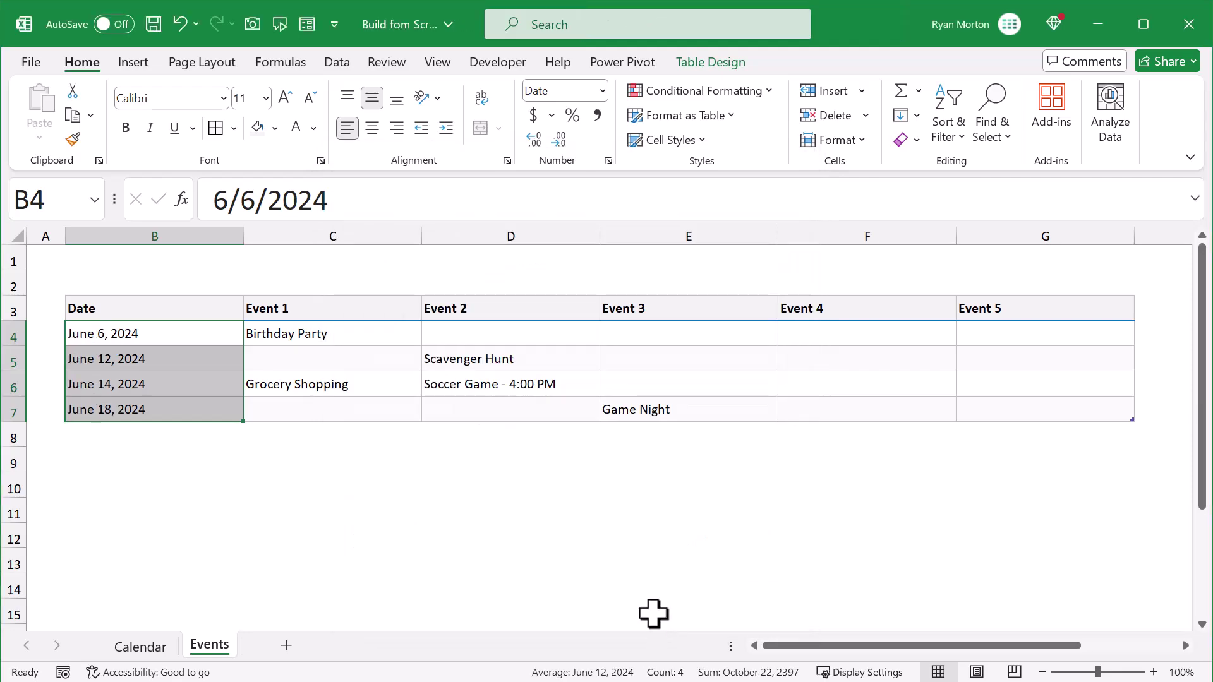
Add a row directly below the Events table with the date 7/8 and Party Time as Event 1
click(157, 489)
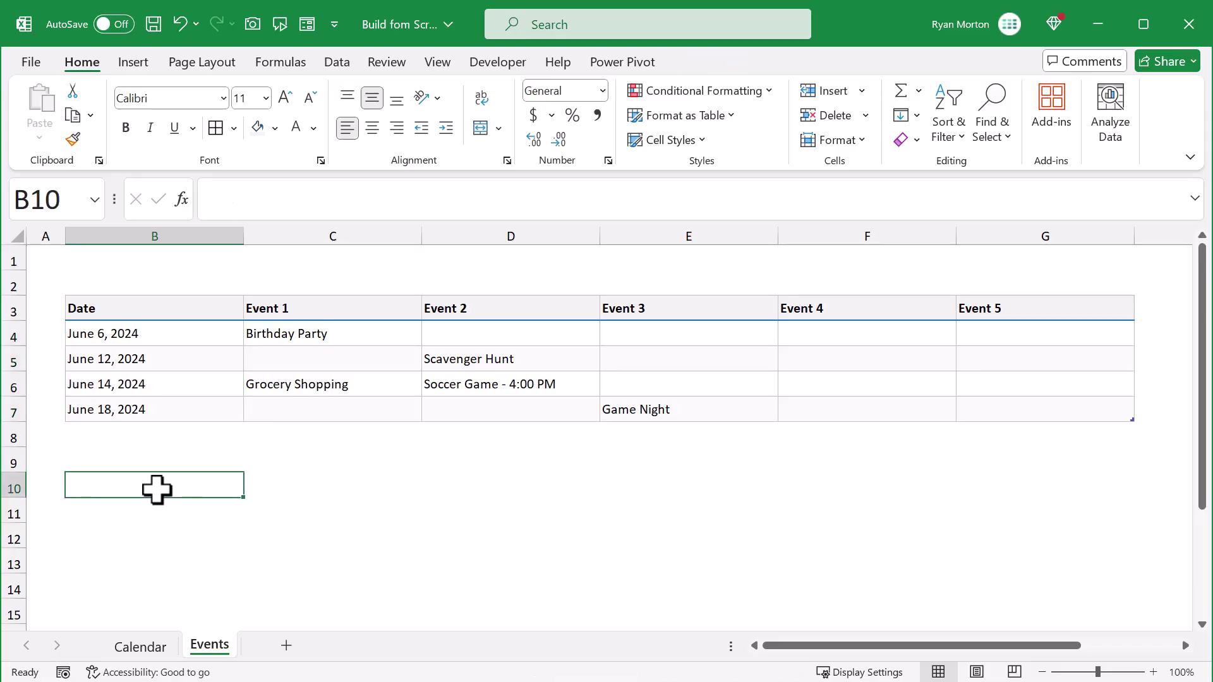
click(186, 436)
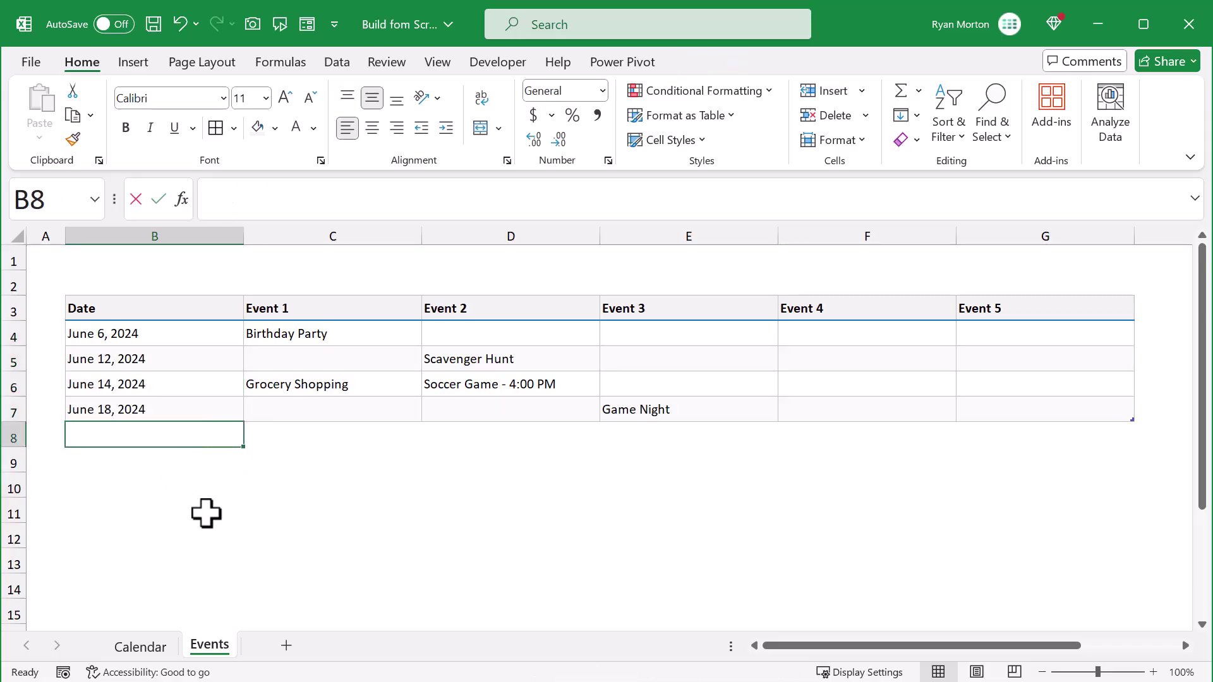
text(7/8)
key(Tab)
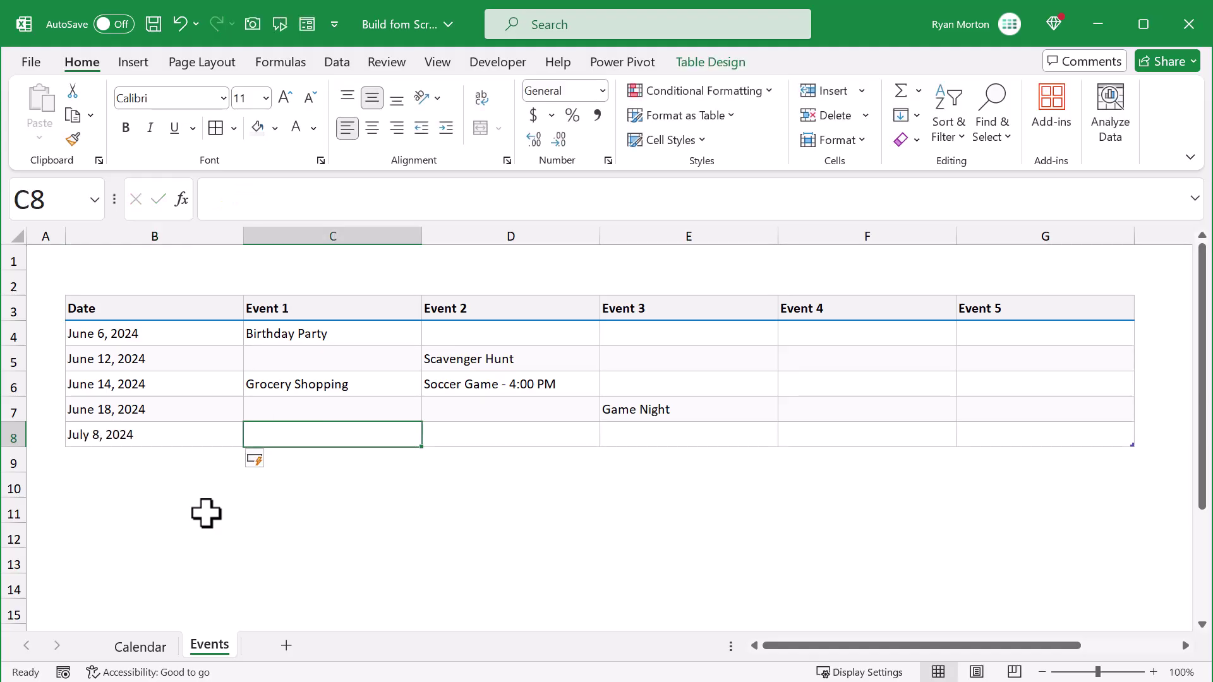
text(Party Time)
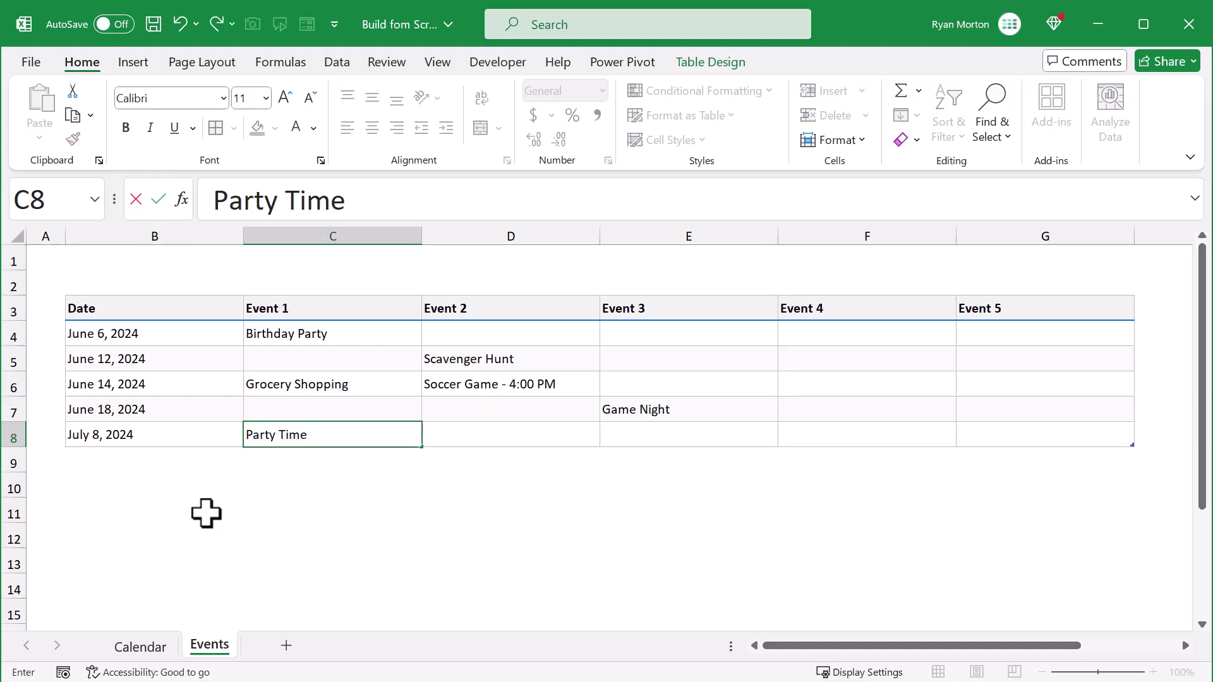
key(Return)
Add another table row dated 7/14 with New Event as Event 1 and 2nd Event as Event 2
text(7/1)
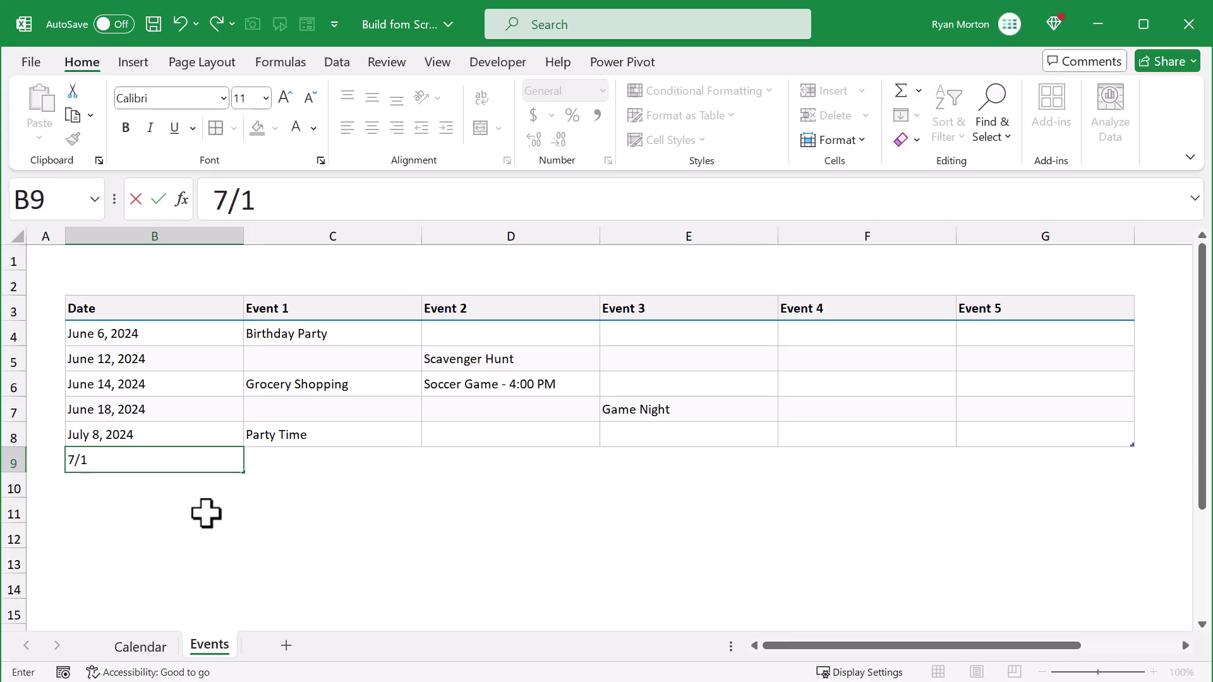
text(4)
key(Tab)
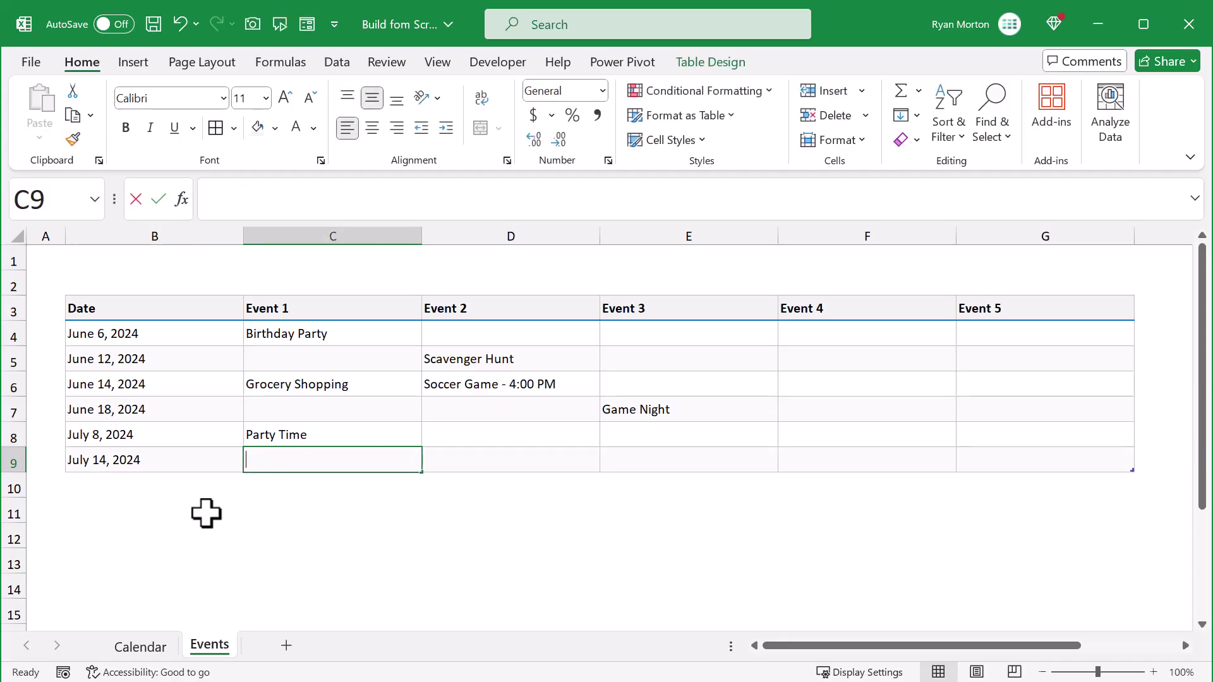
text(New Event)
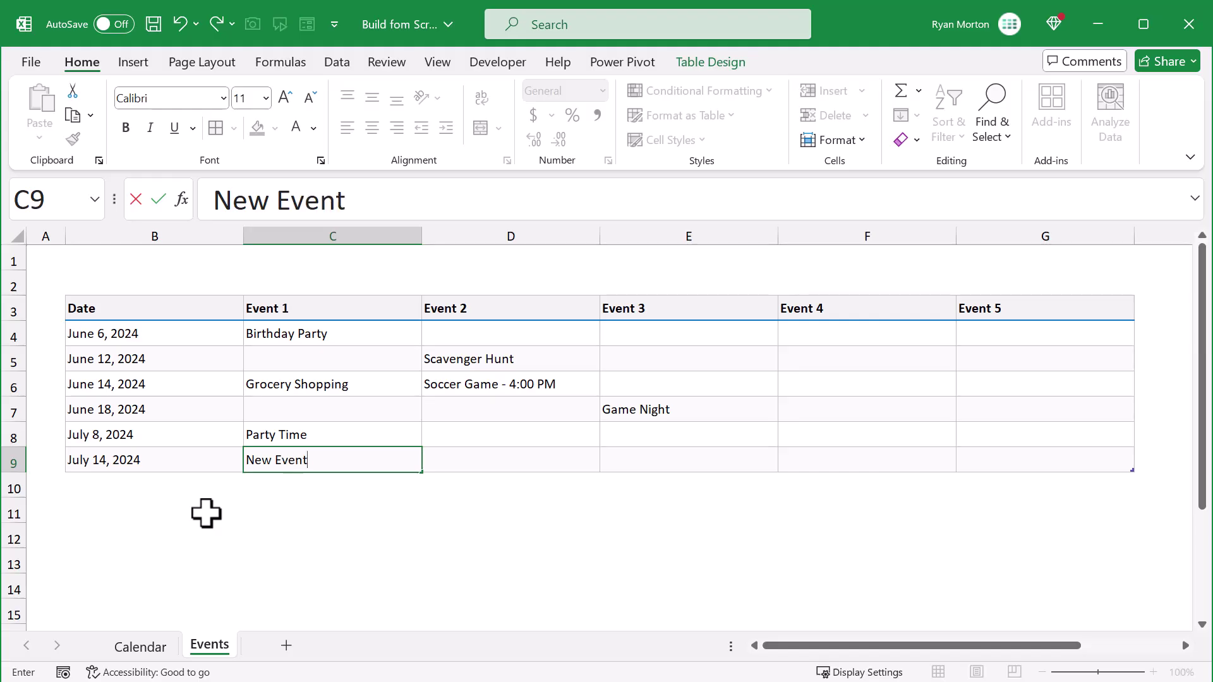
key(Tab)
text(2nd Event)
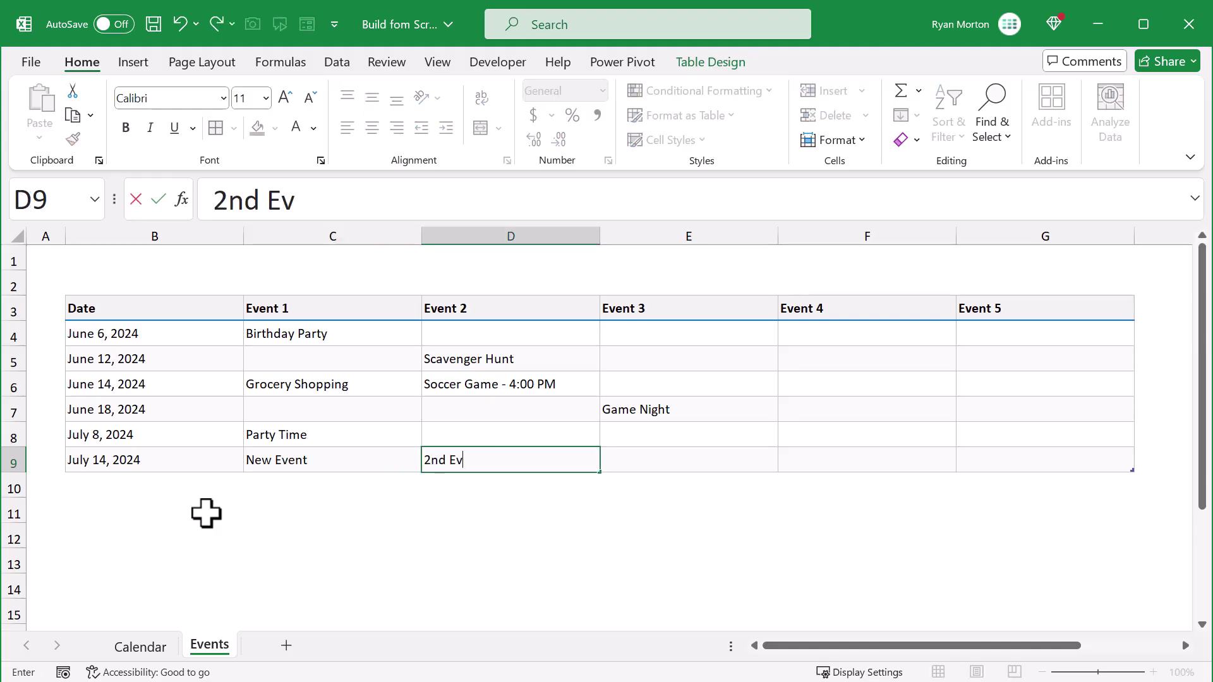
key(Return)
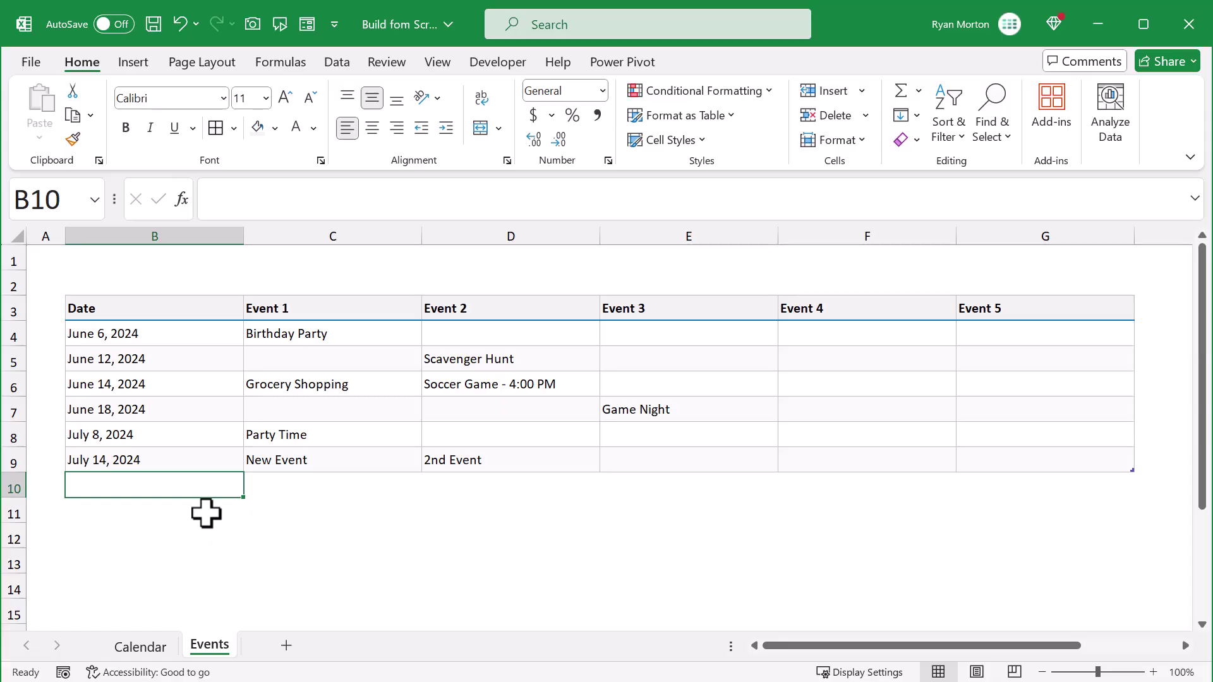
Freeze the panes at cell A4 so rows 1 to 3 stay in view, and check it by moving through the sheet
click(54, 335)
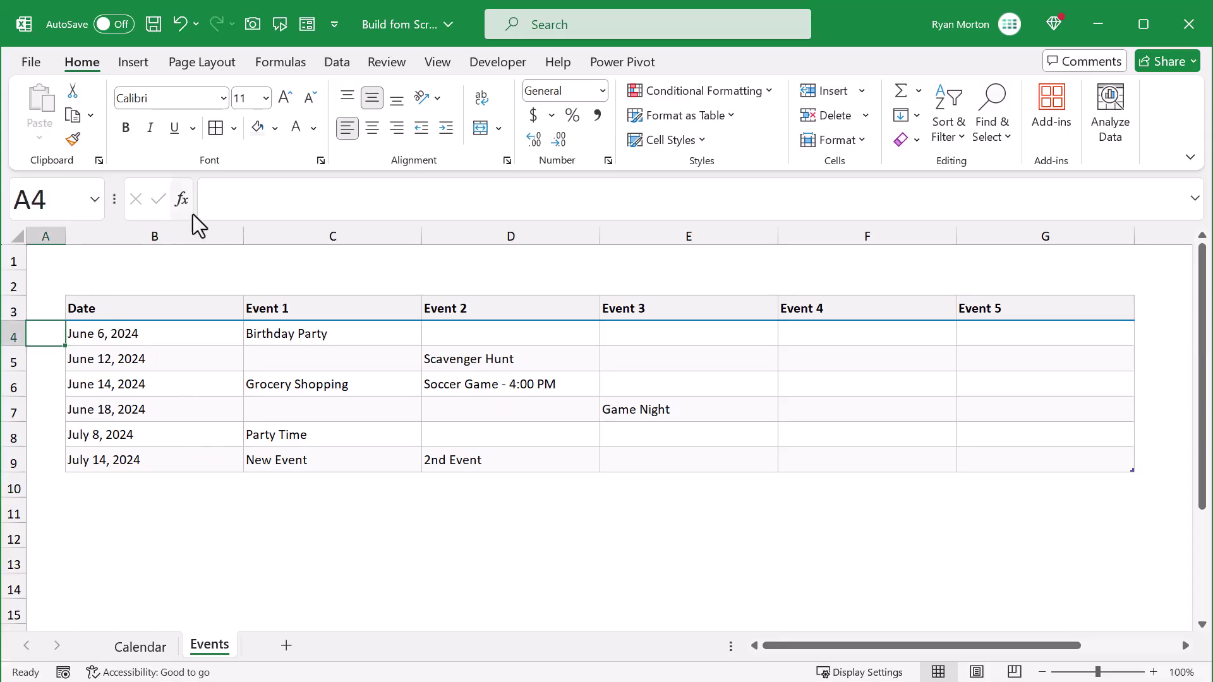
click(439, 62)
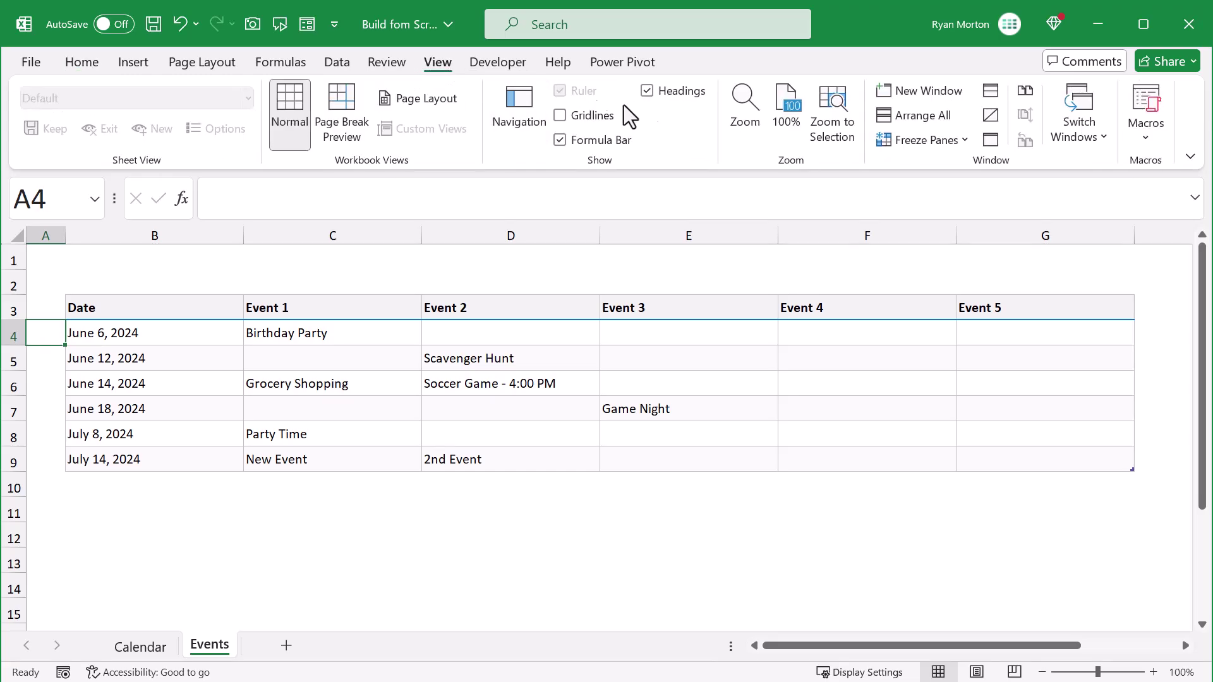
click(926, 142)
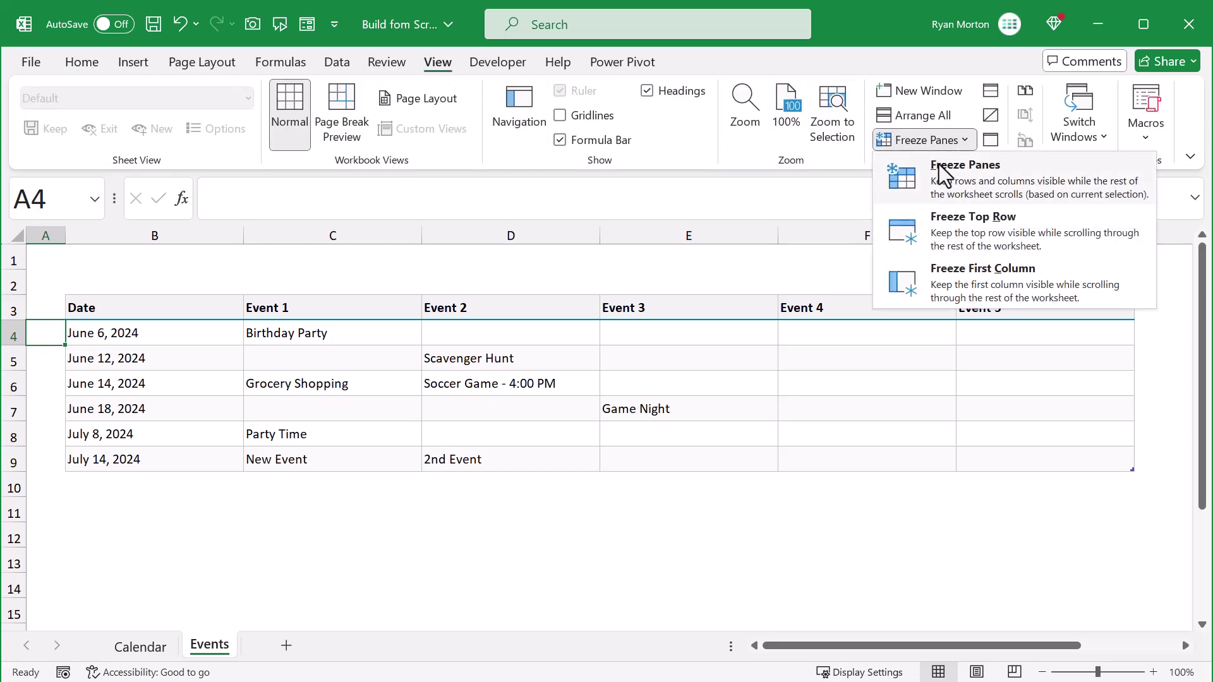
click(946, 180)
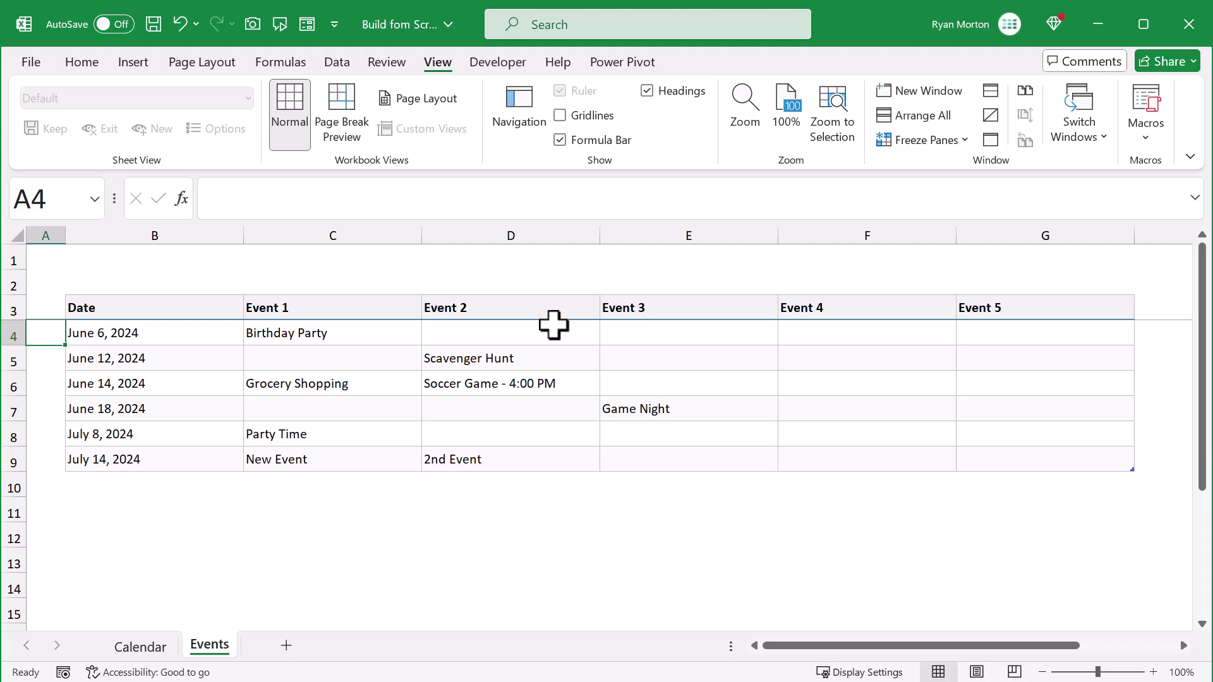
scroll(253, 379, down, 4)
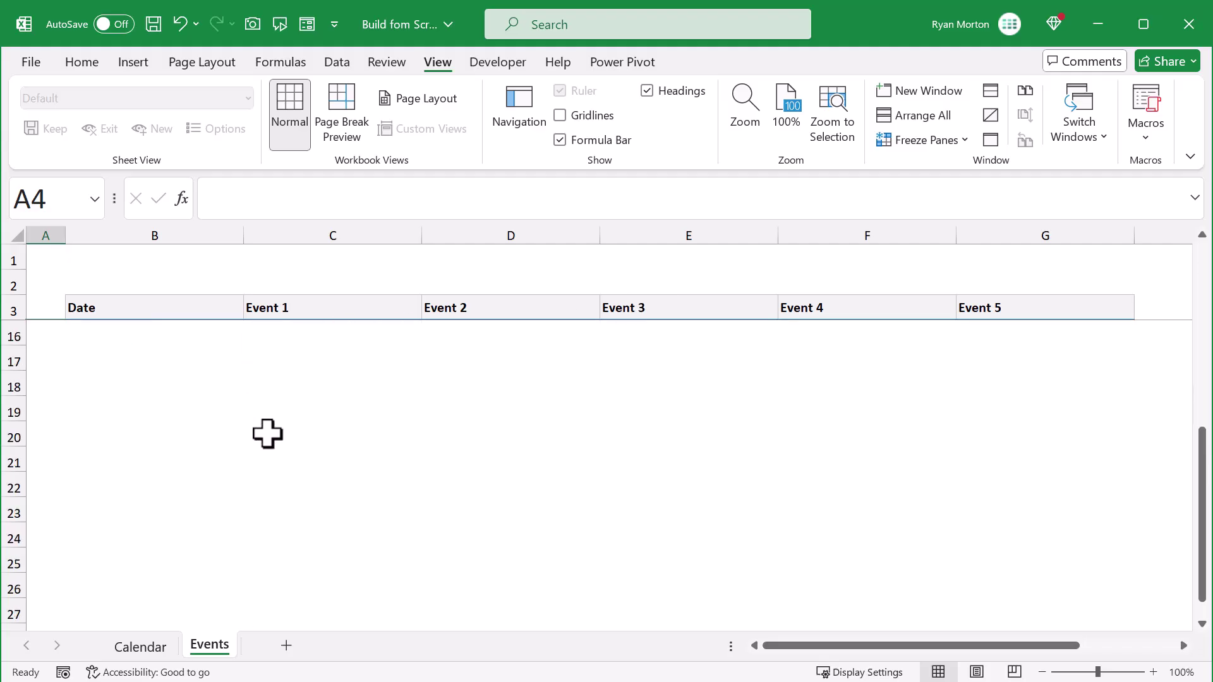
scroll(259, 446, up, 4)
scroll(246, 456, down, 3)
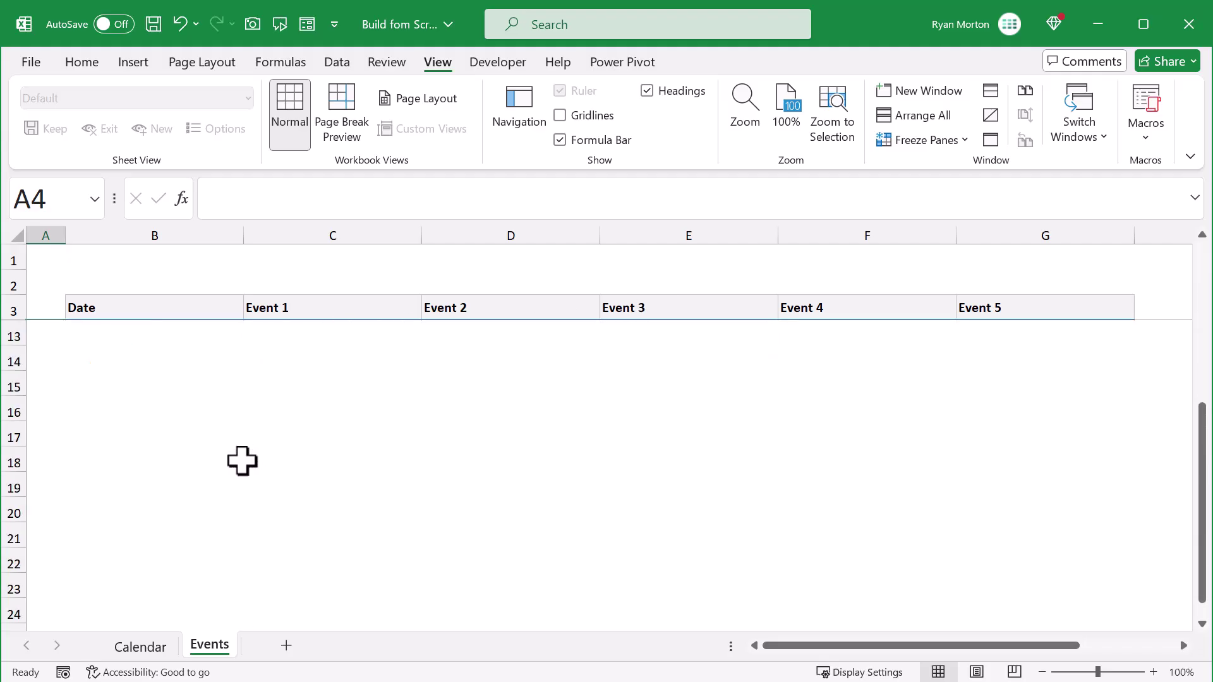
scroll(242, 461, up, 3)
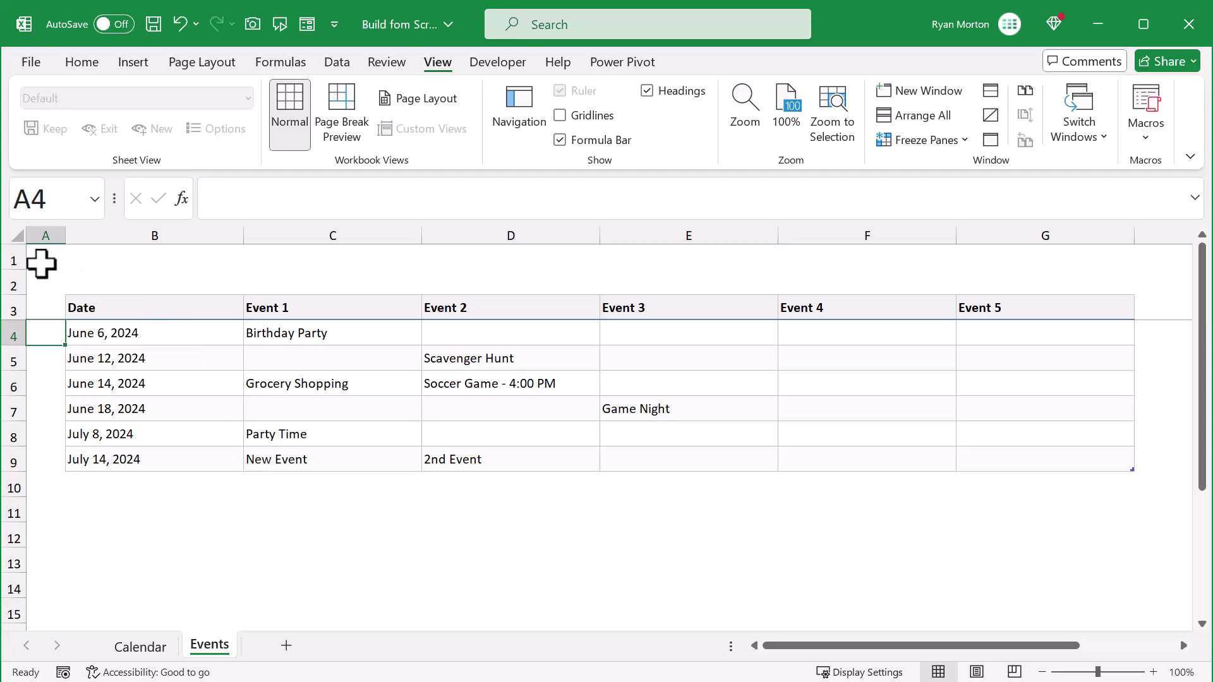
Set the height of row 1 on the Events sheet to 30
click(12, 260)
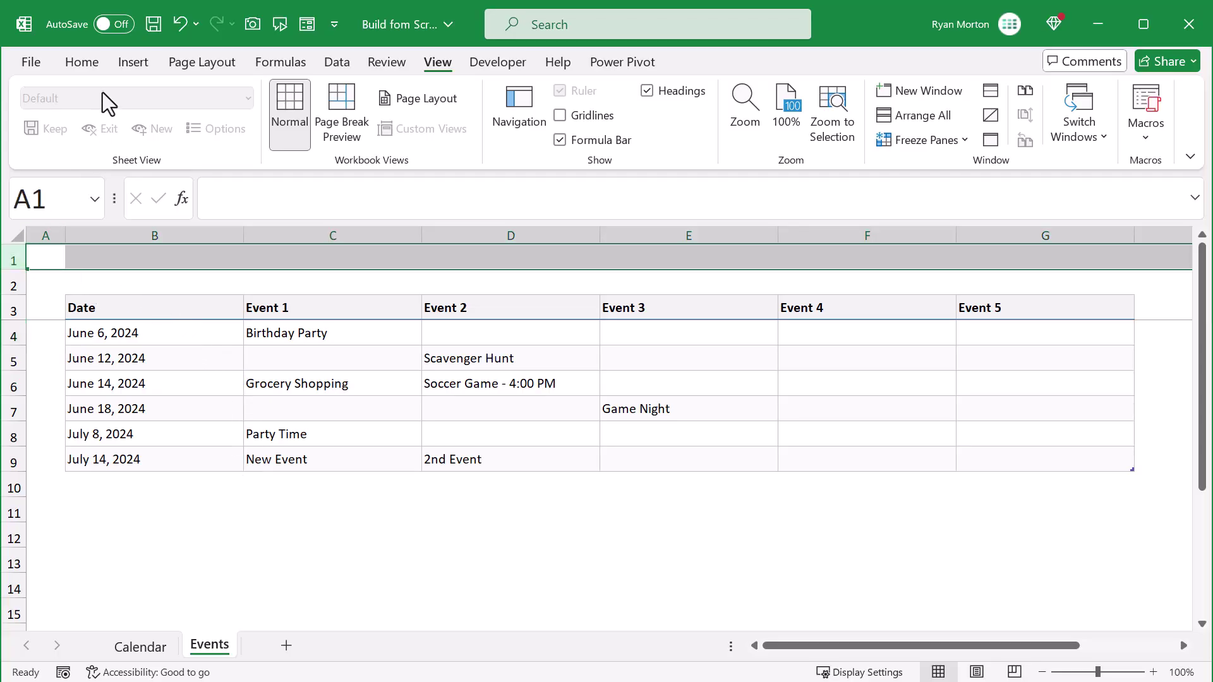
right_click(9, 259)
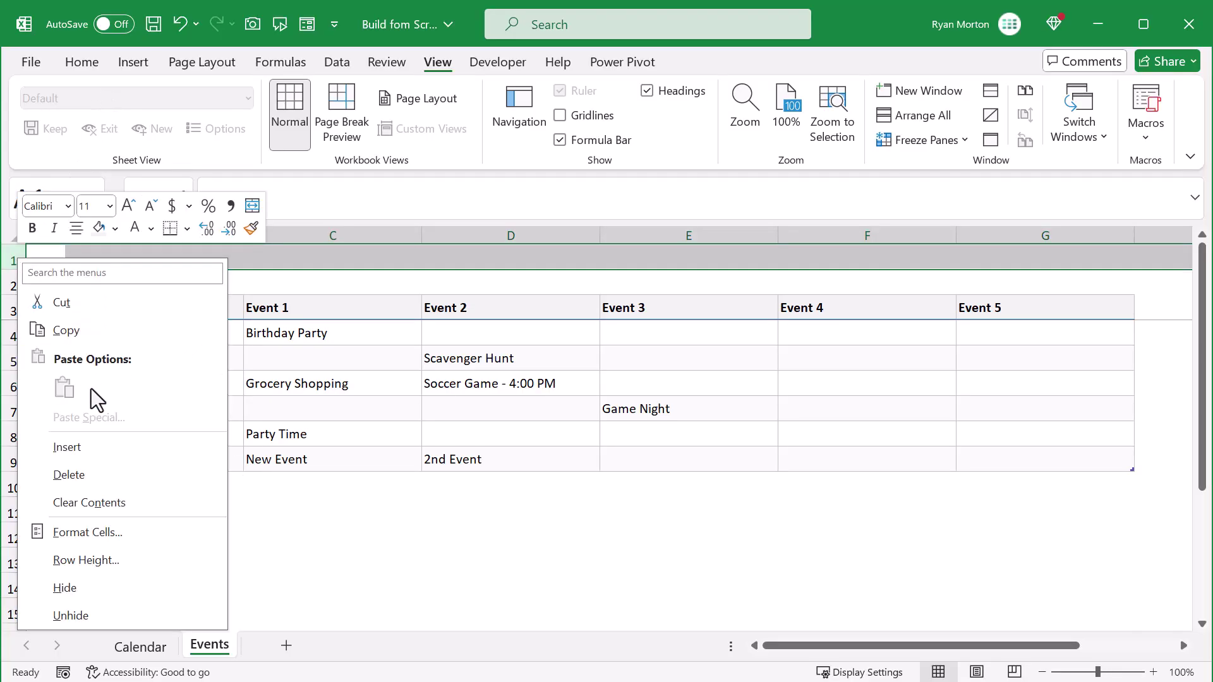
click(127, 560)
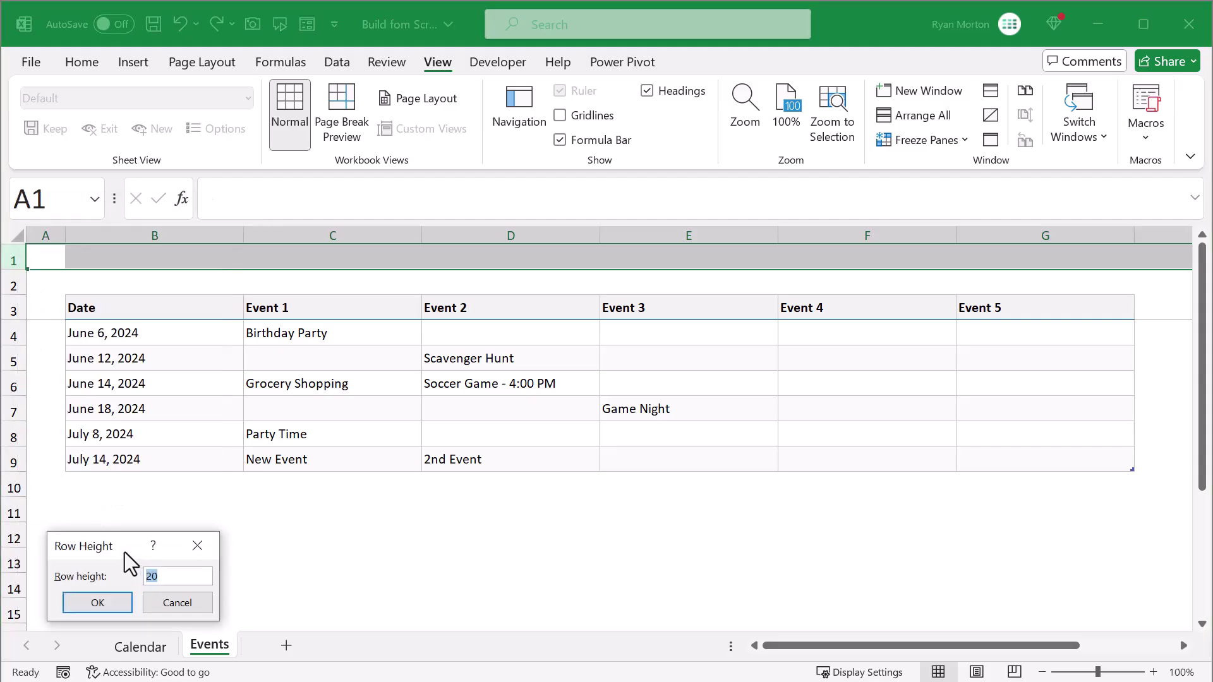
text(30)
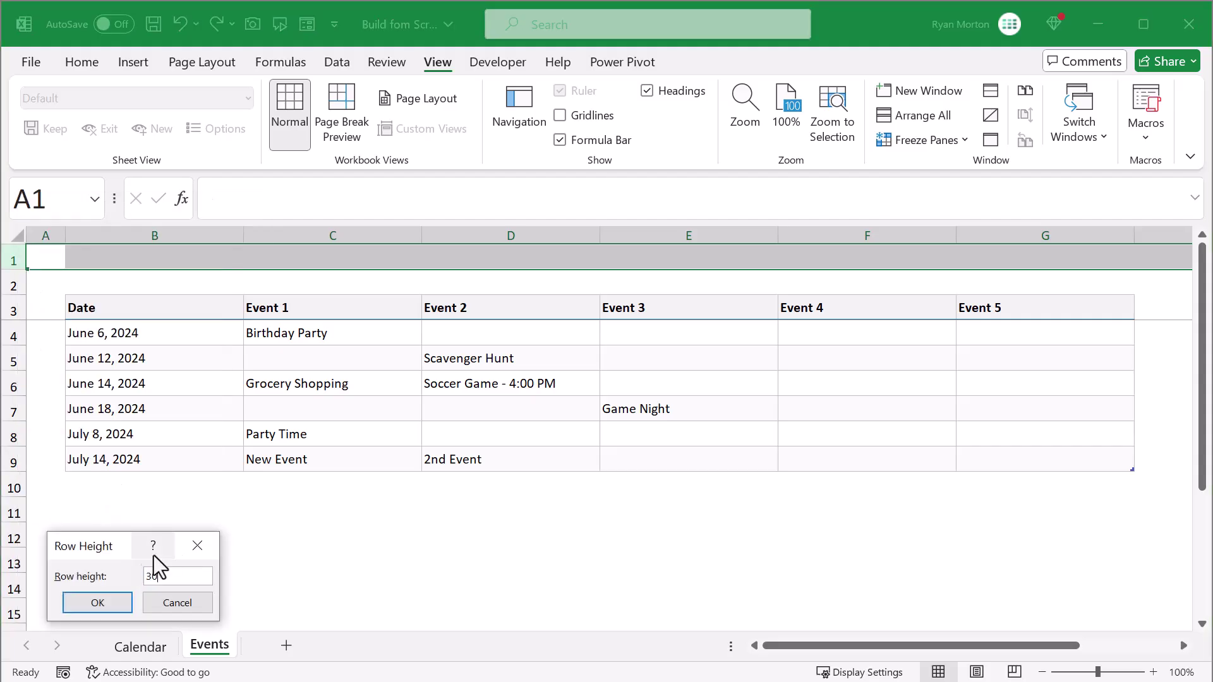
click(109, 601)
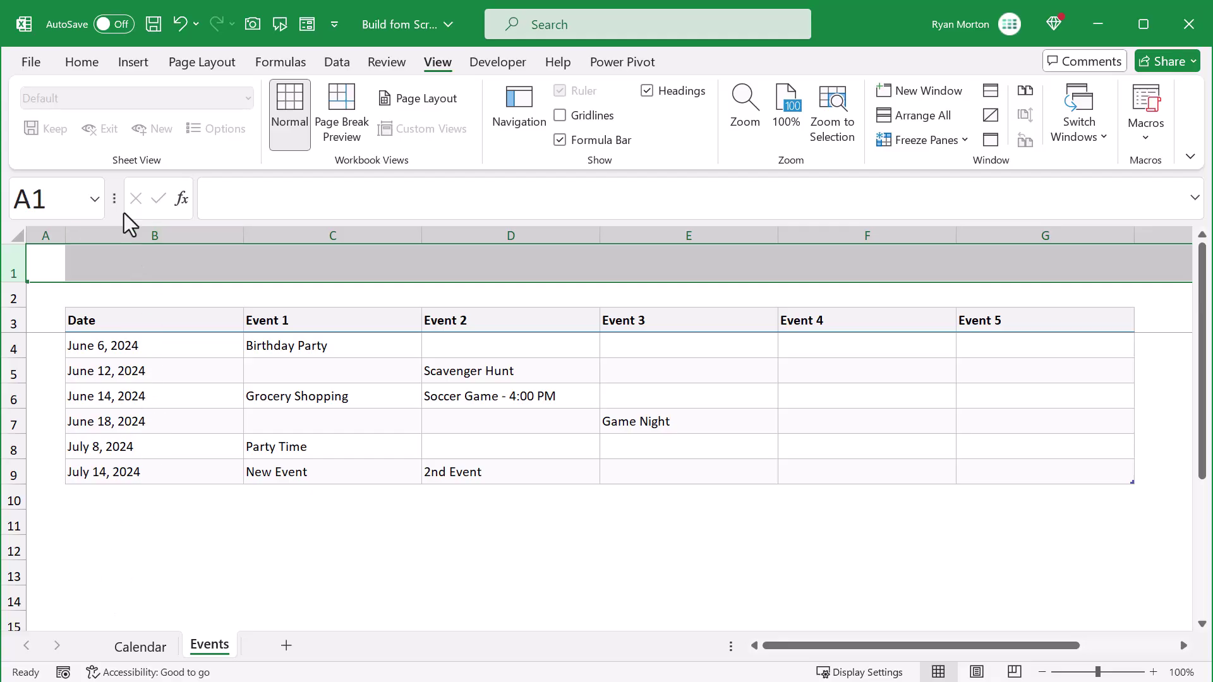
Fill row 1 of the Events sheet with standard blue and set its font colour to white
click(83, 63)
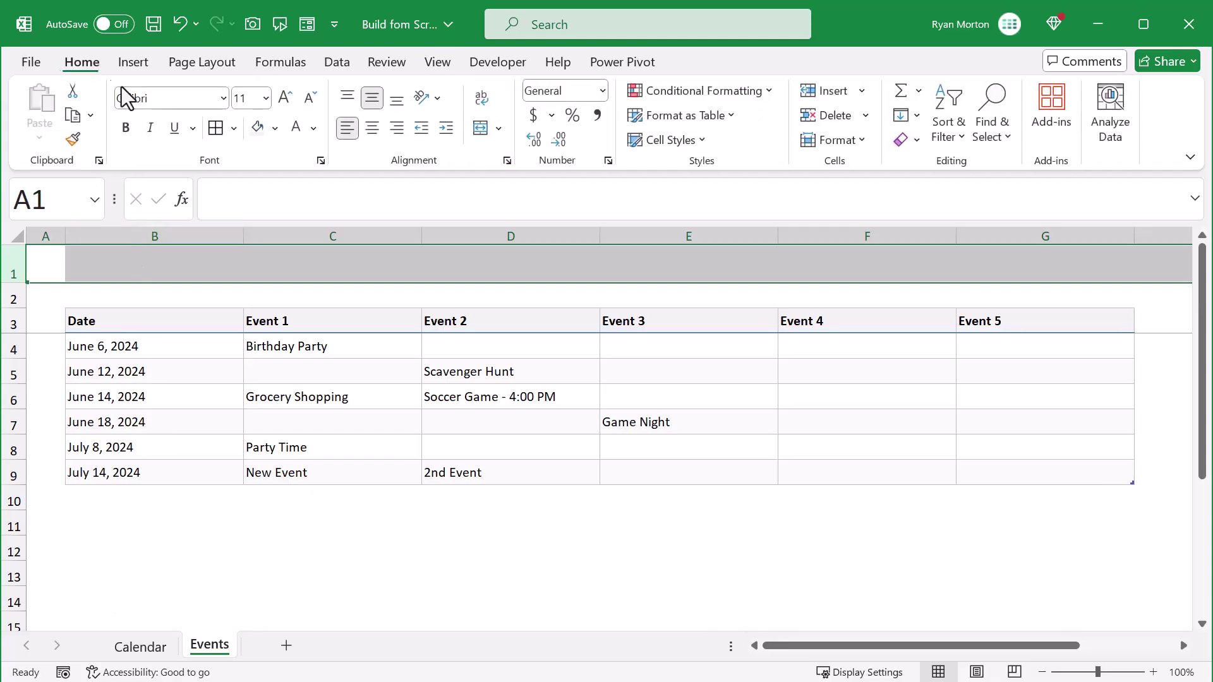
click(277, 133)
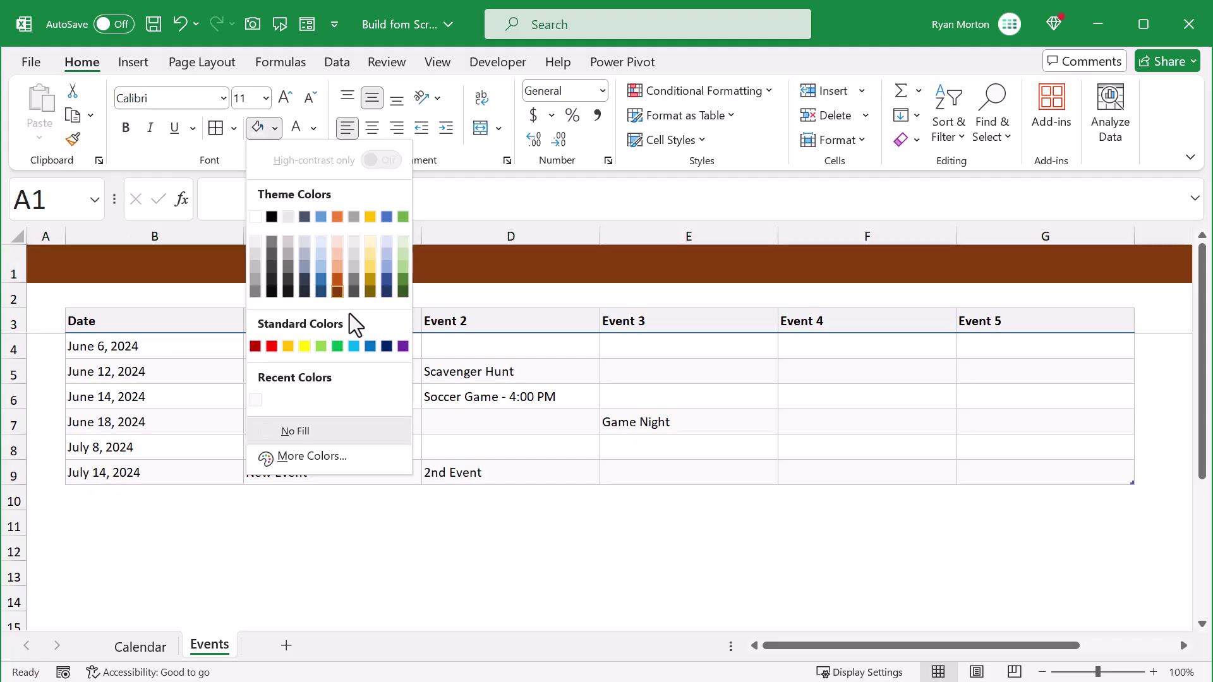
click(373, 349)
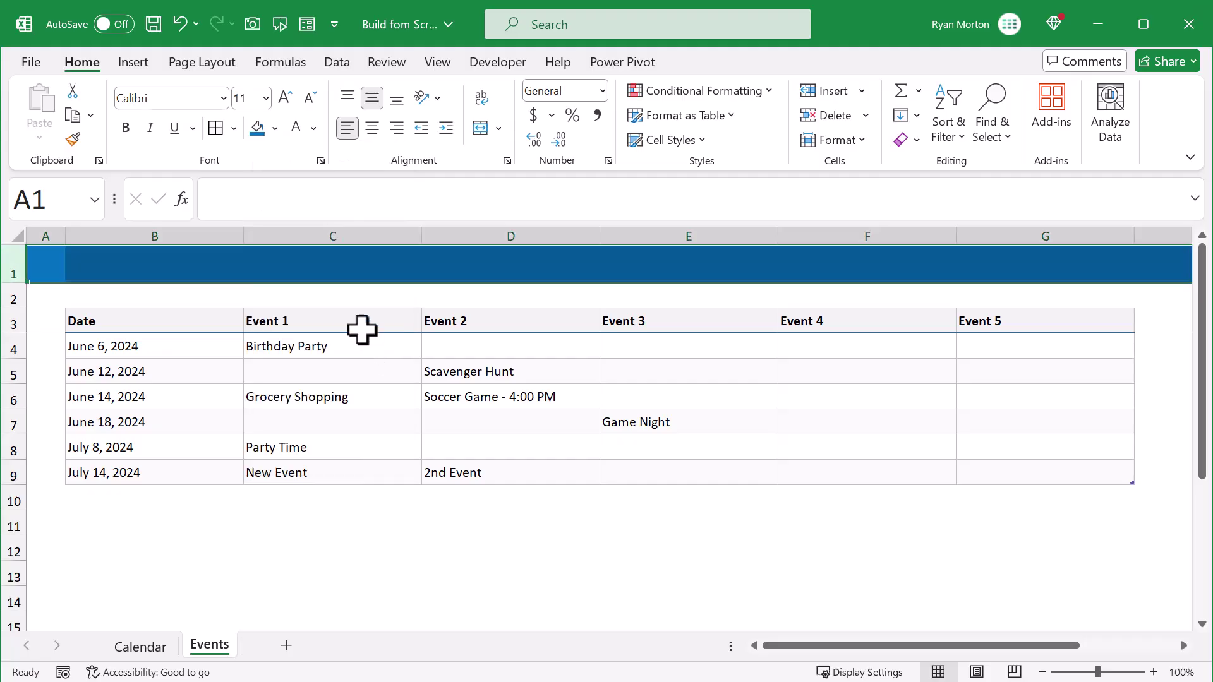
click(313, 129)
click(290, 245)
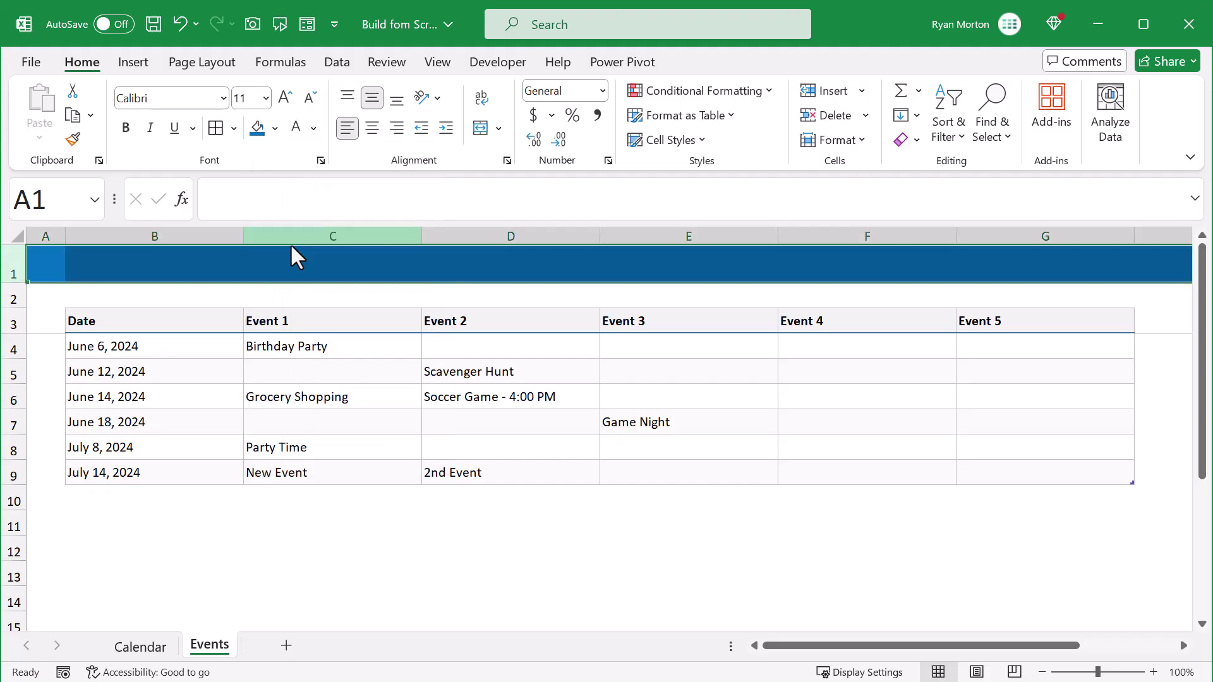
Increase the font size of row 1 to 16 and make it bold
click(284, 100)
click(285, 100)
click(284, 100)
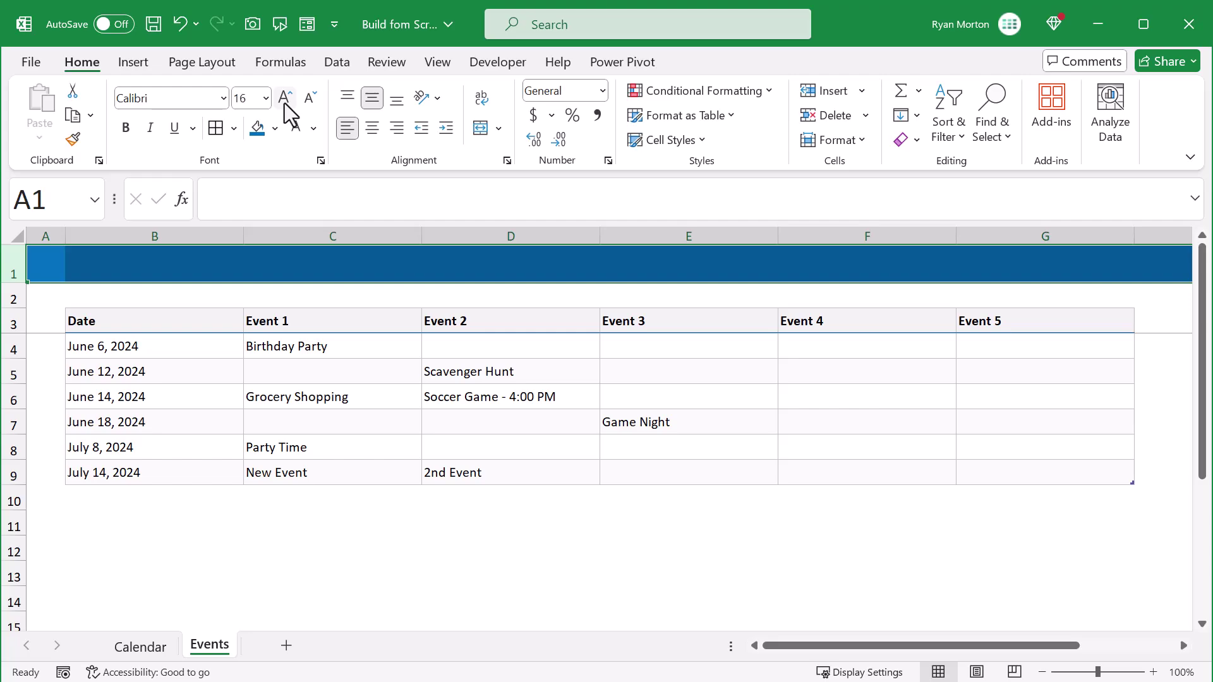
click(126, 128)
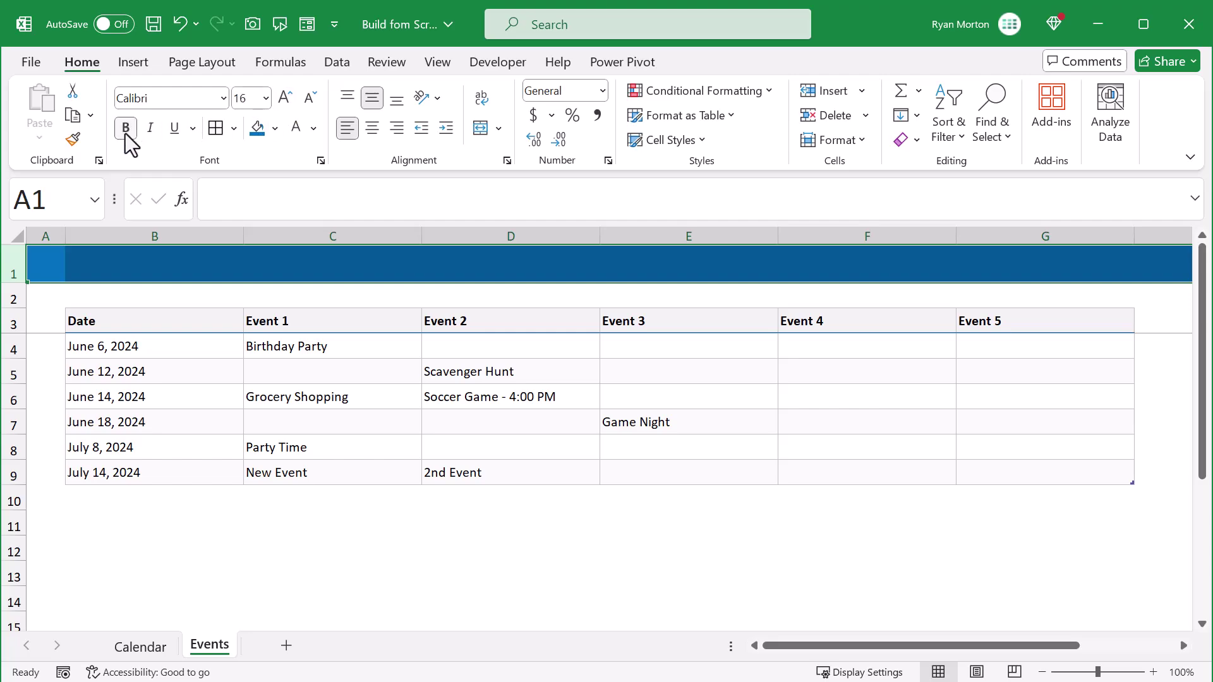
Enter the title Events in cell B1
click(173, 263)
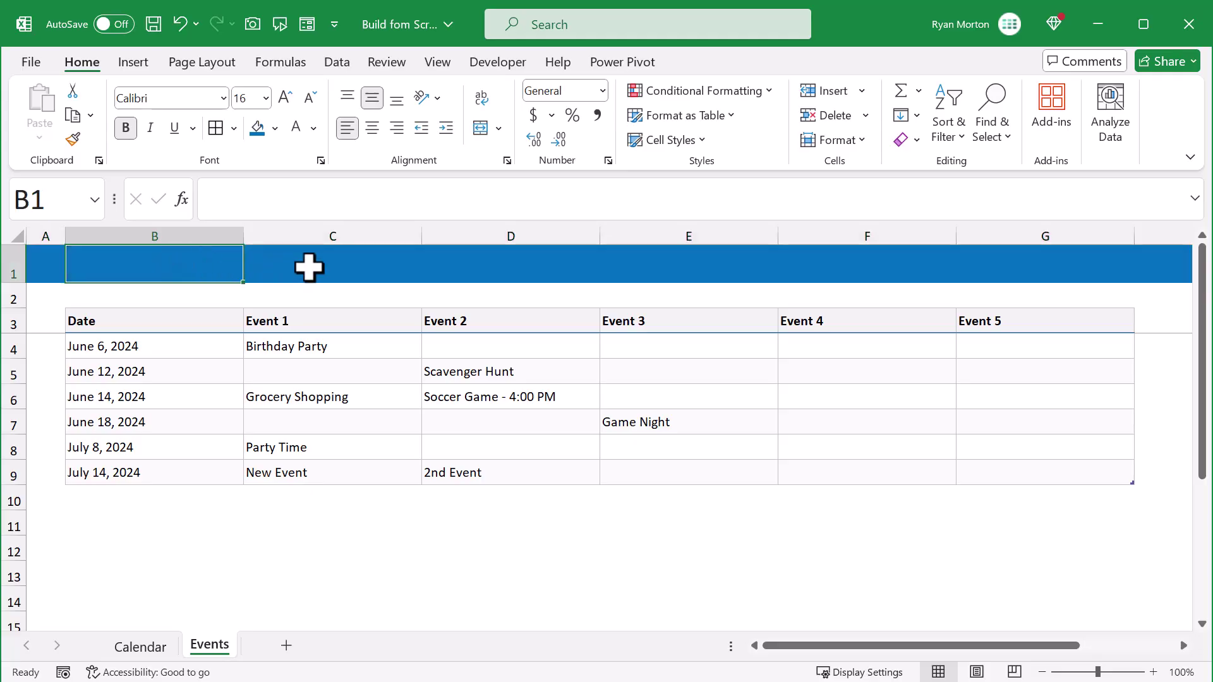
text(Events)
key(Return)
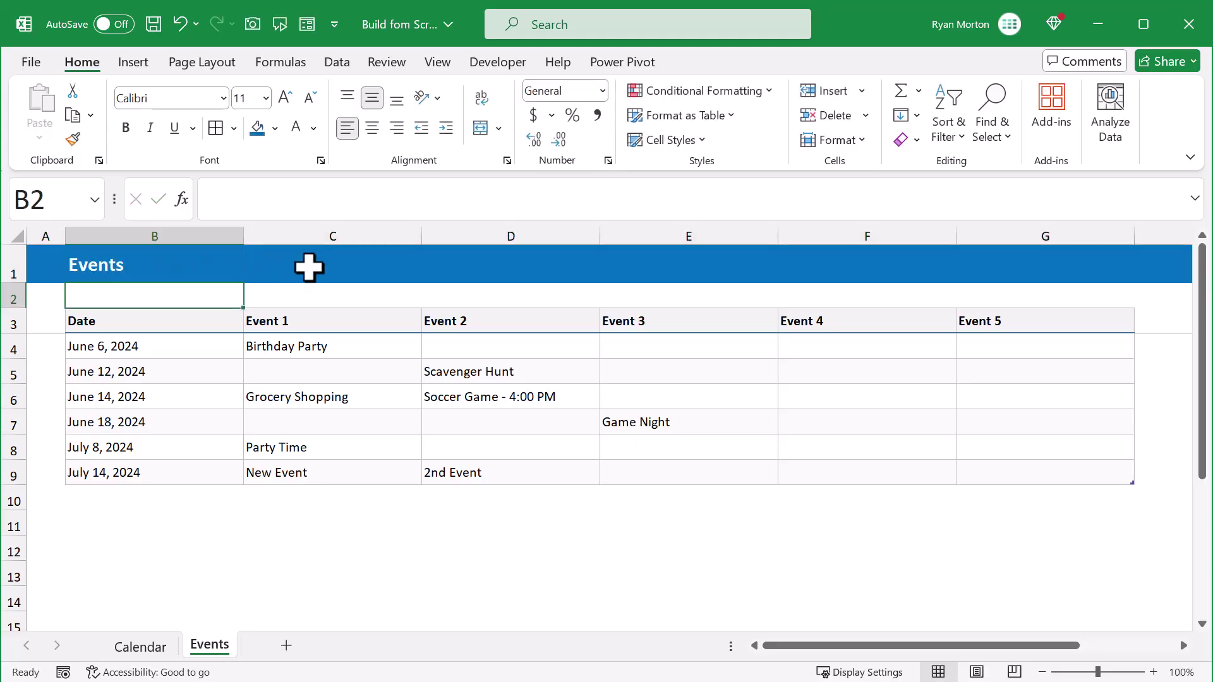
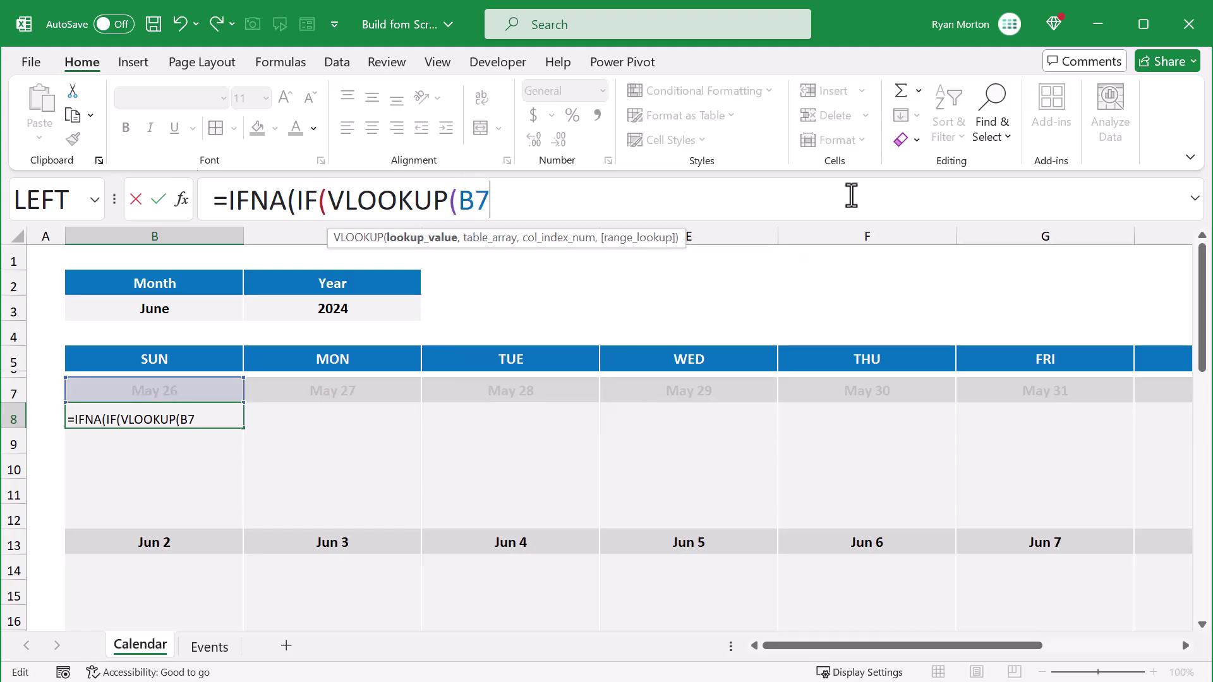
Complete the IF test in the B8 formula on the Calendar sheet as VLOOKUP(B7,Events,2,FALSE)=0
text(,Events)
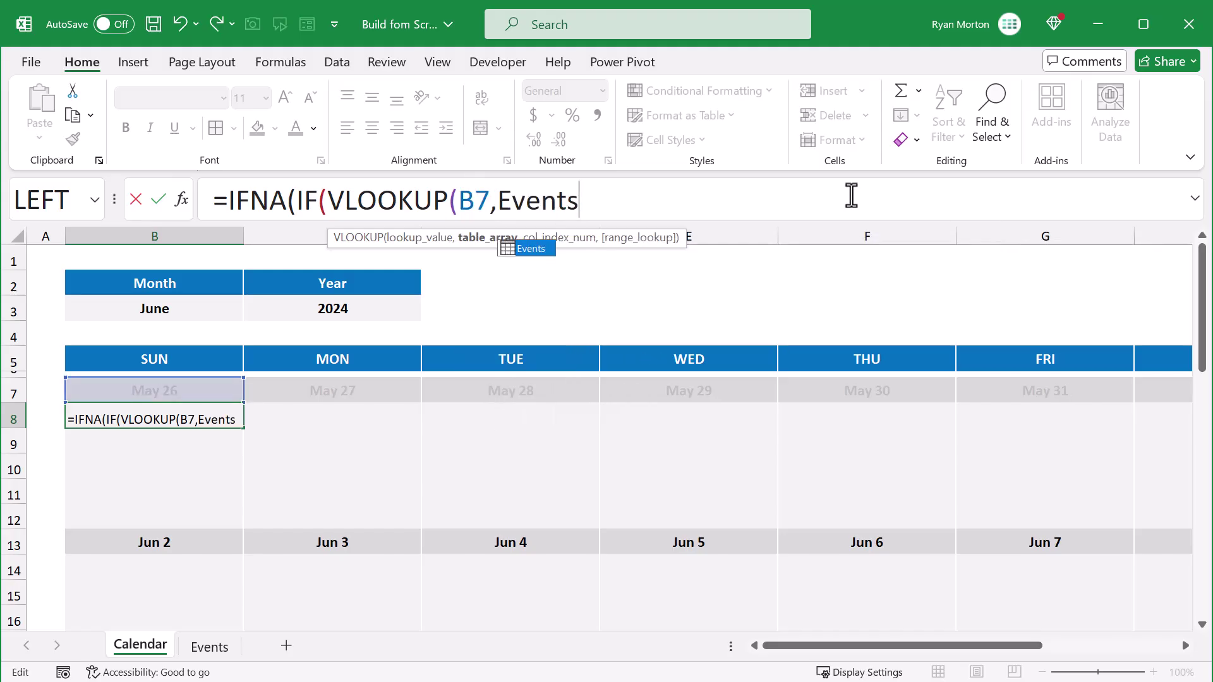
text(,2)
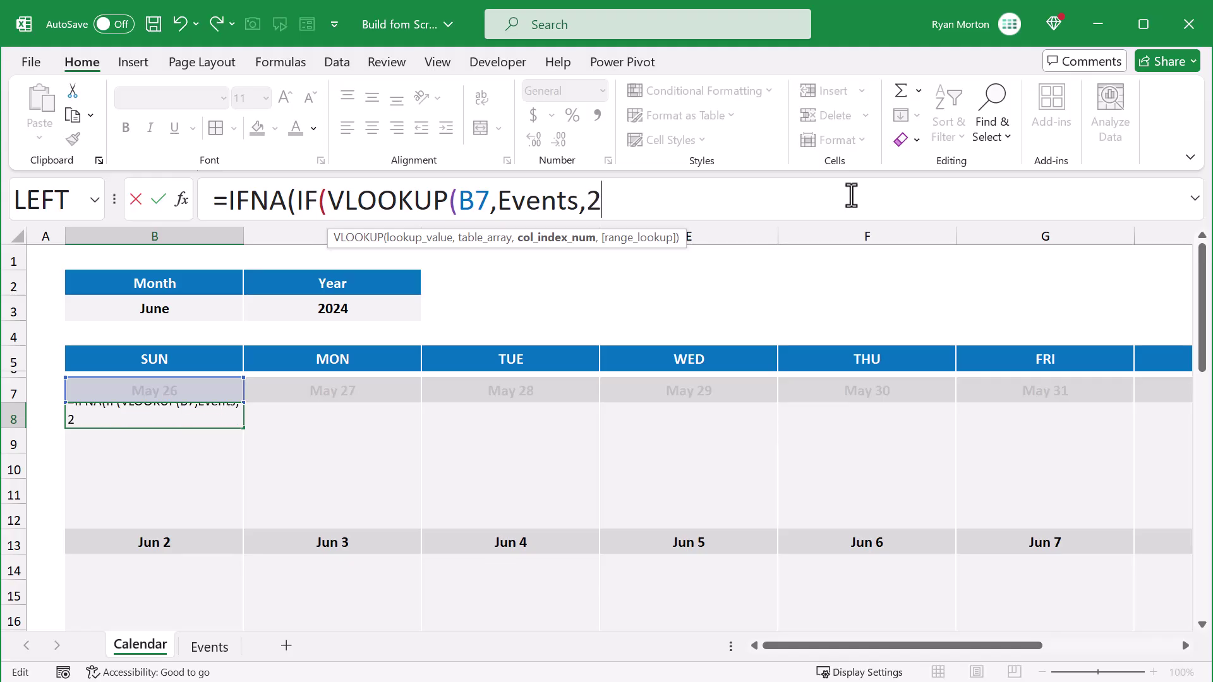
text(,)
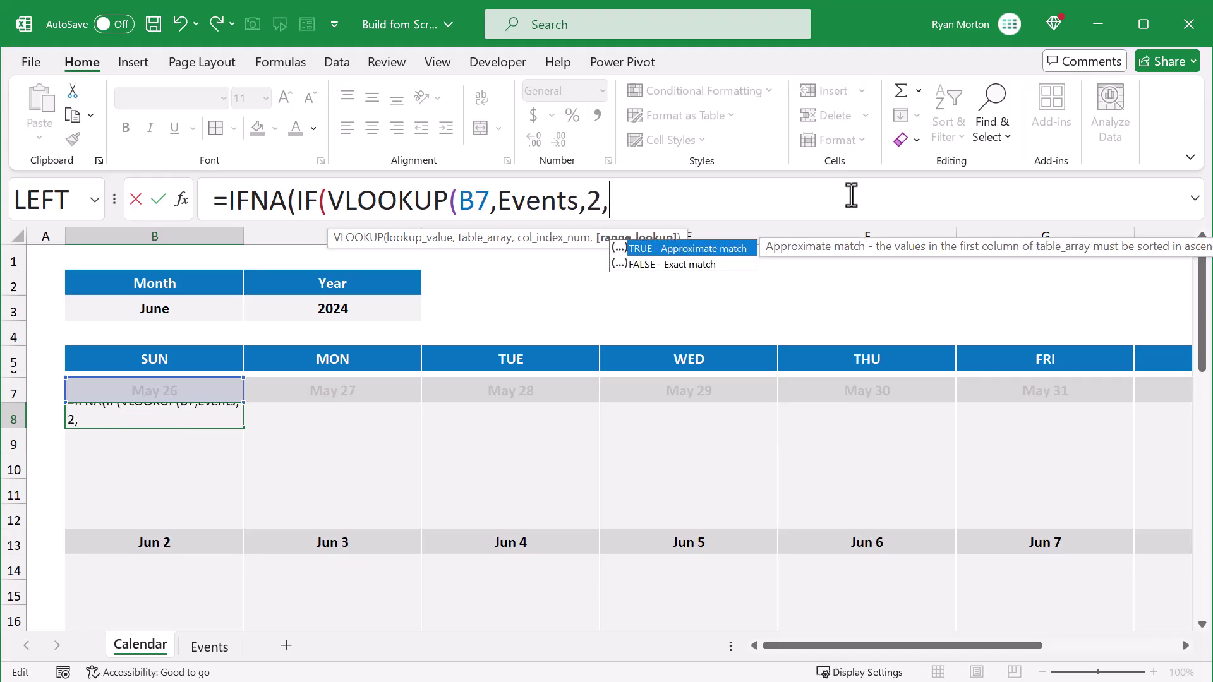
text(FALSE)
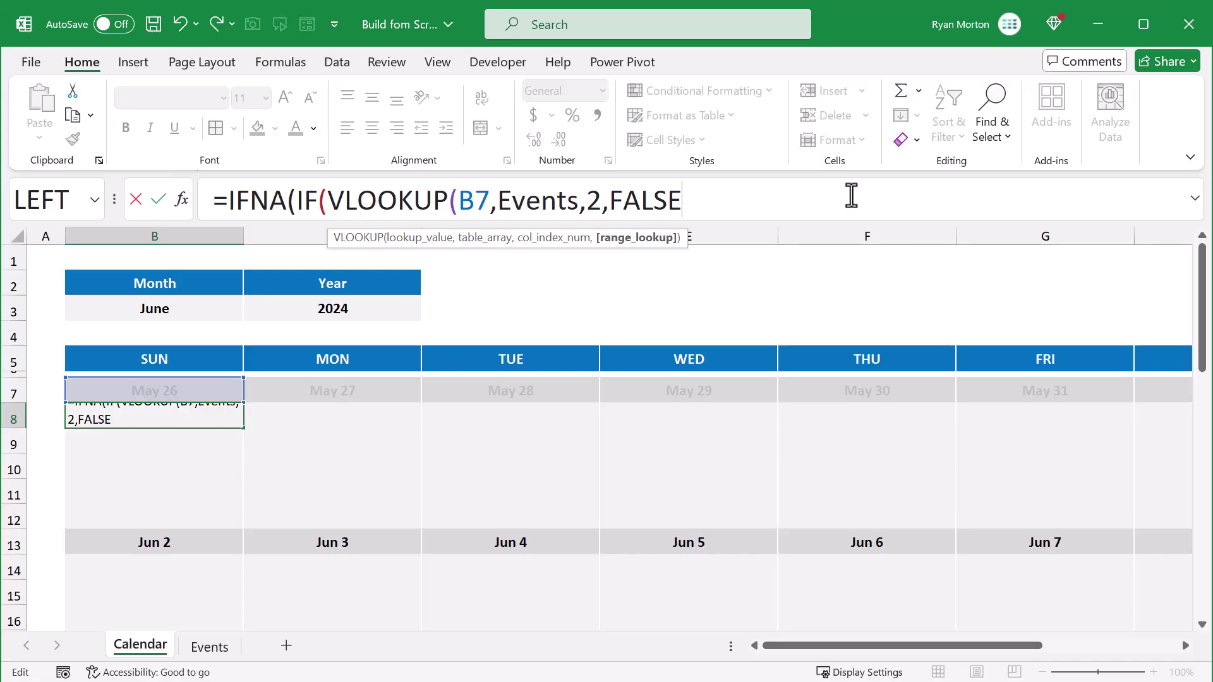
text()=0)
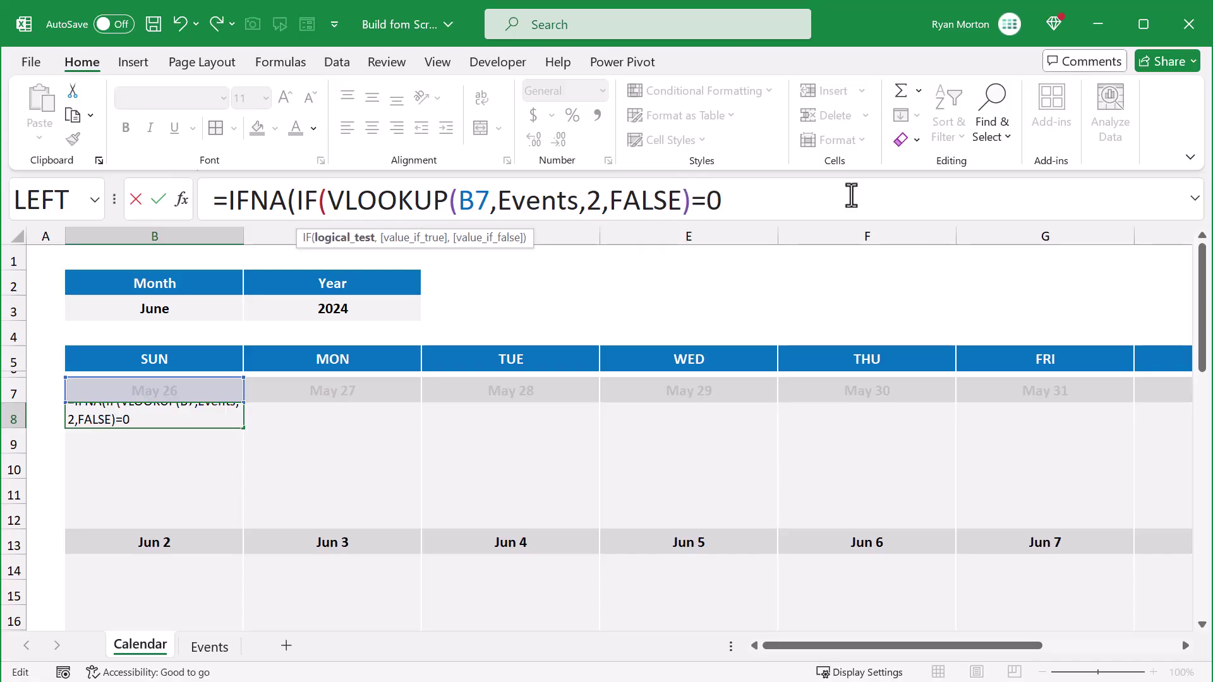
Make the IF return "" when true and VLOOKUP(B7,Events,2,FALSE) when false, closing the IF function
text(,)
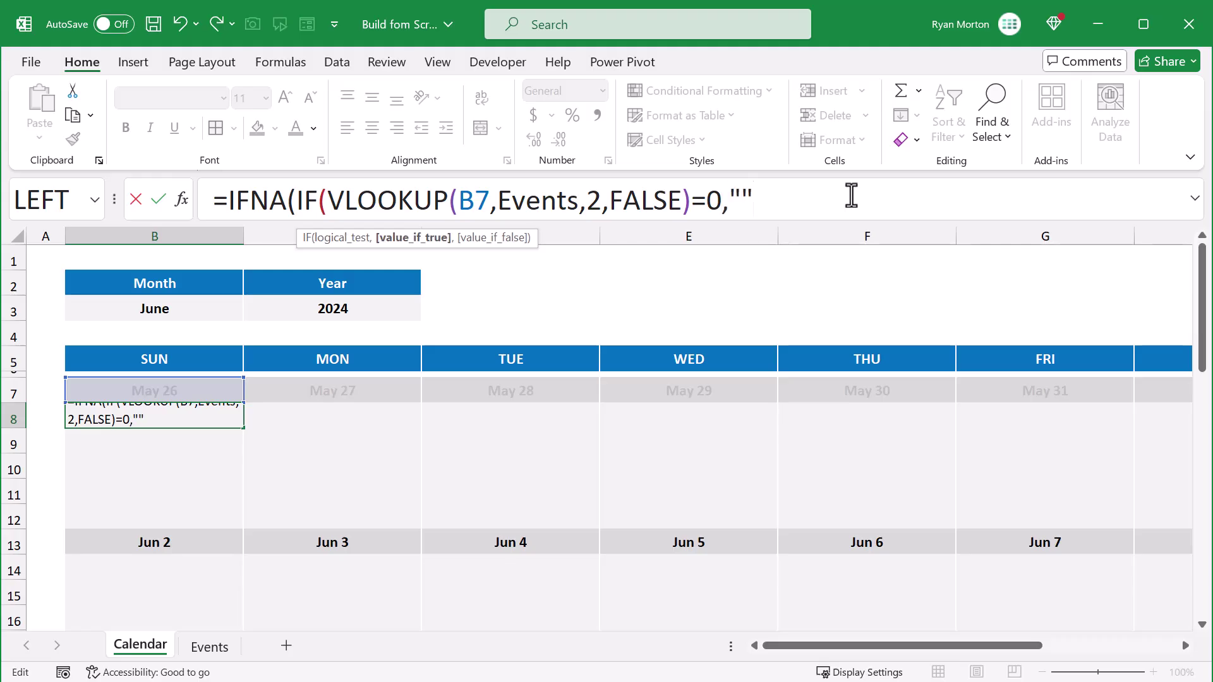
text("",)
text(VLOOKUP()
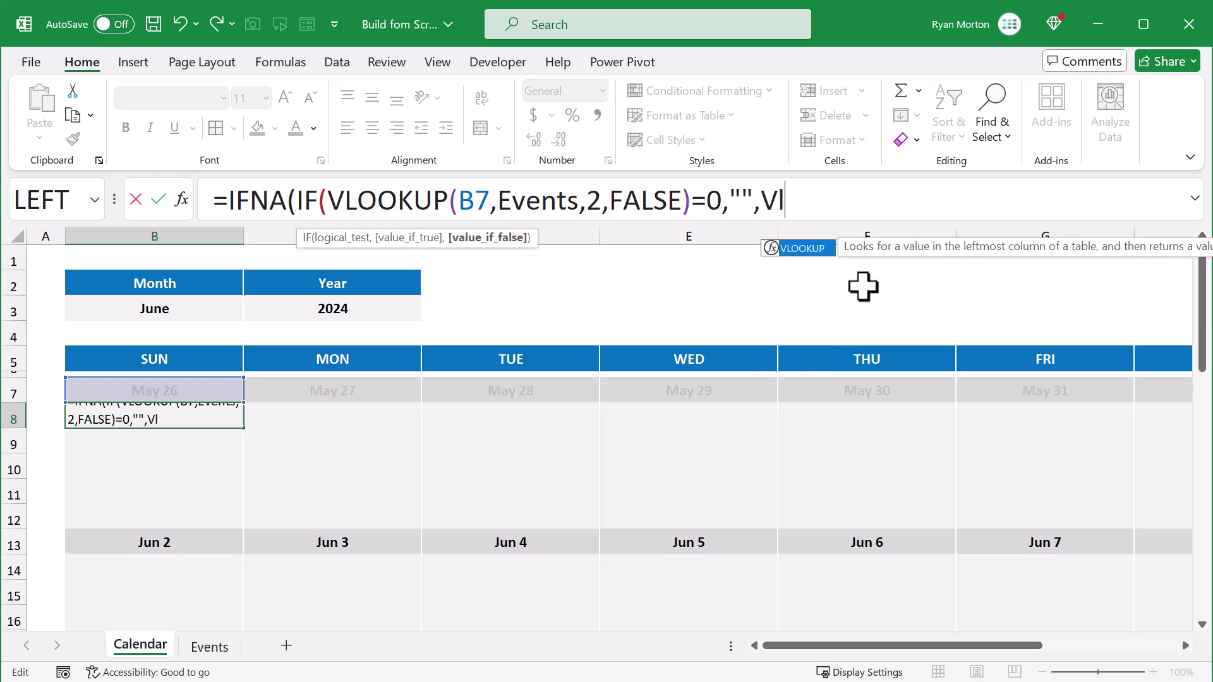
text(B7)
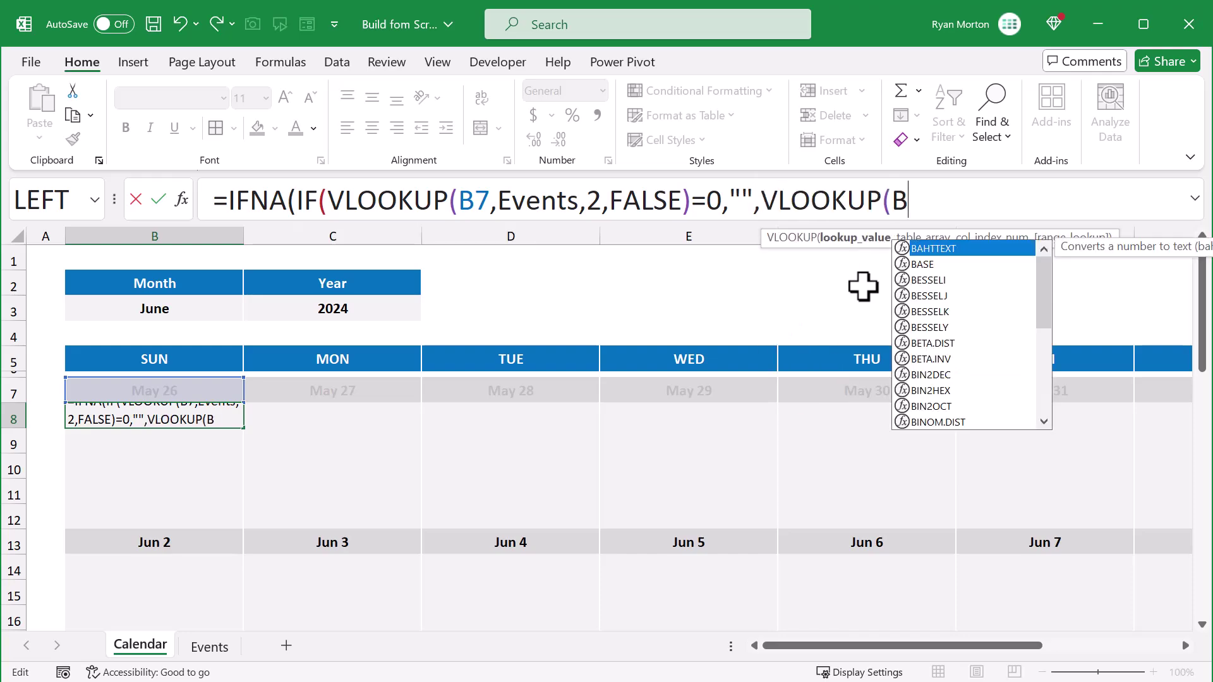
text(,)
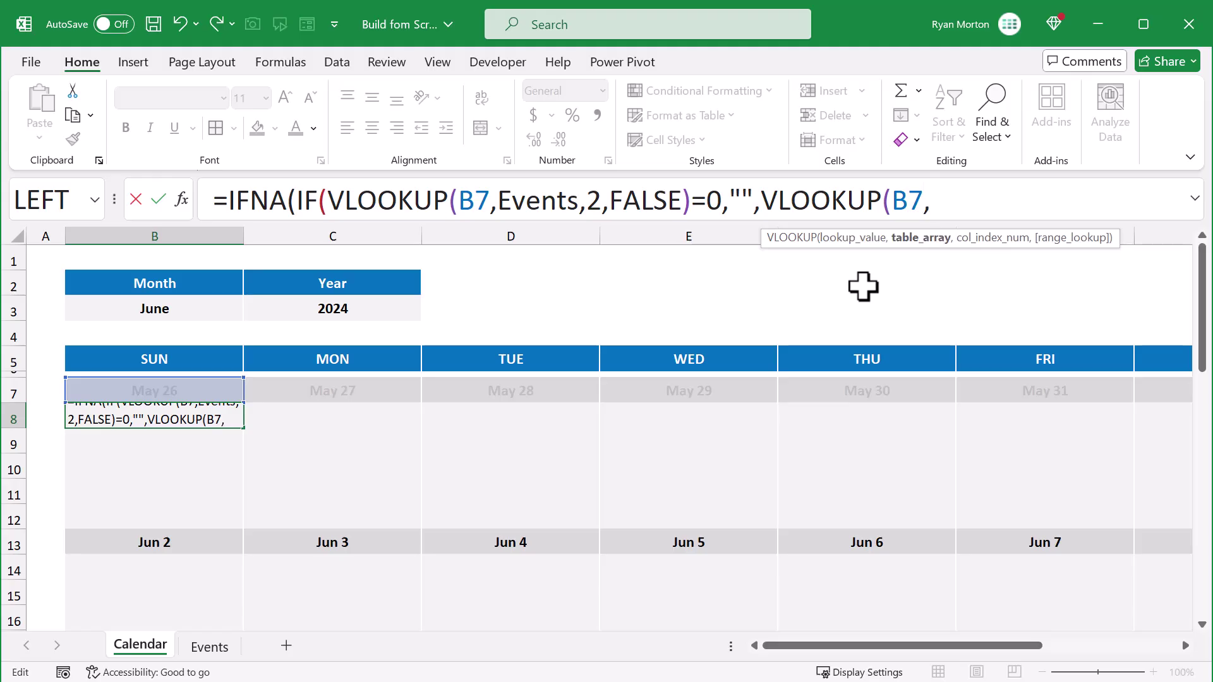
text(Events)
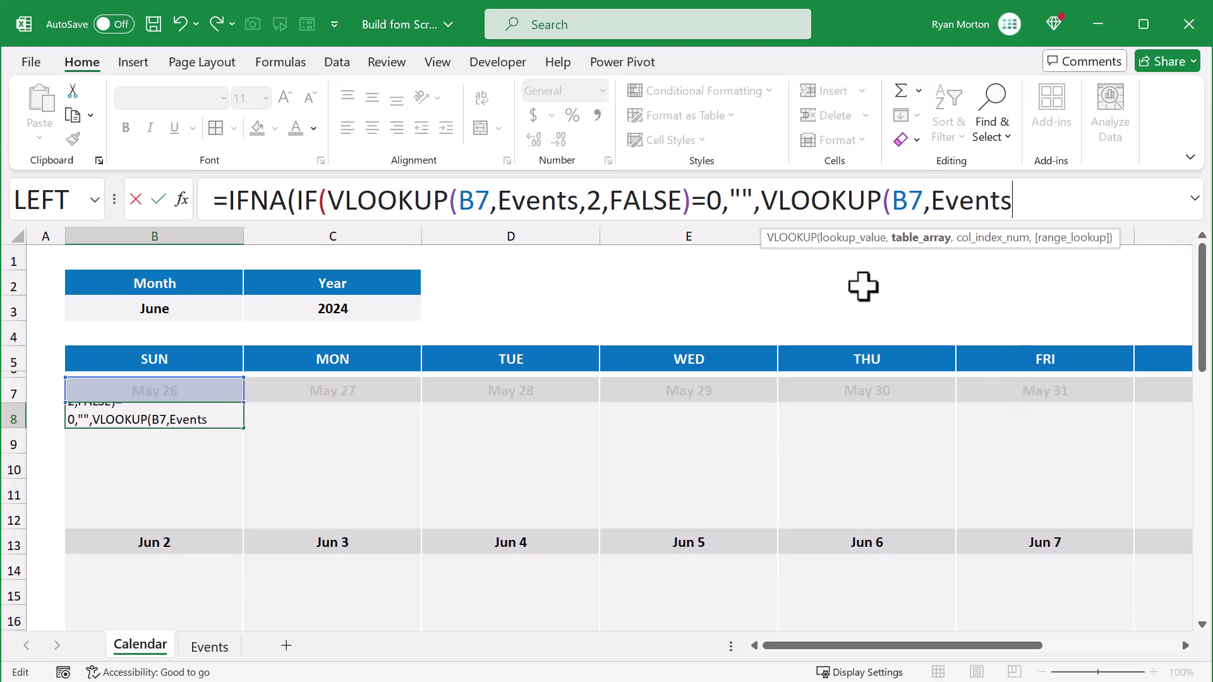
text(,)
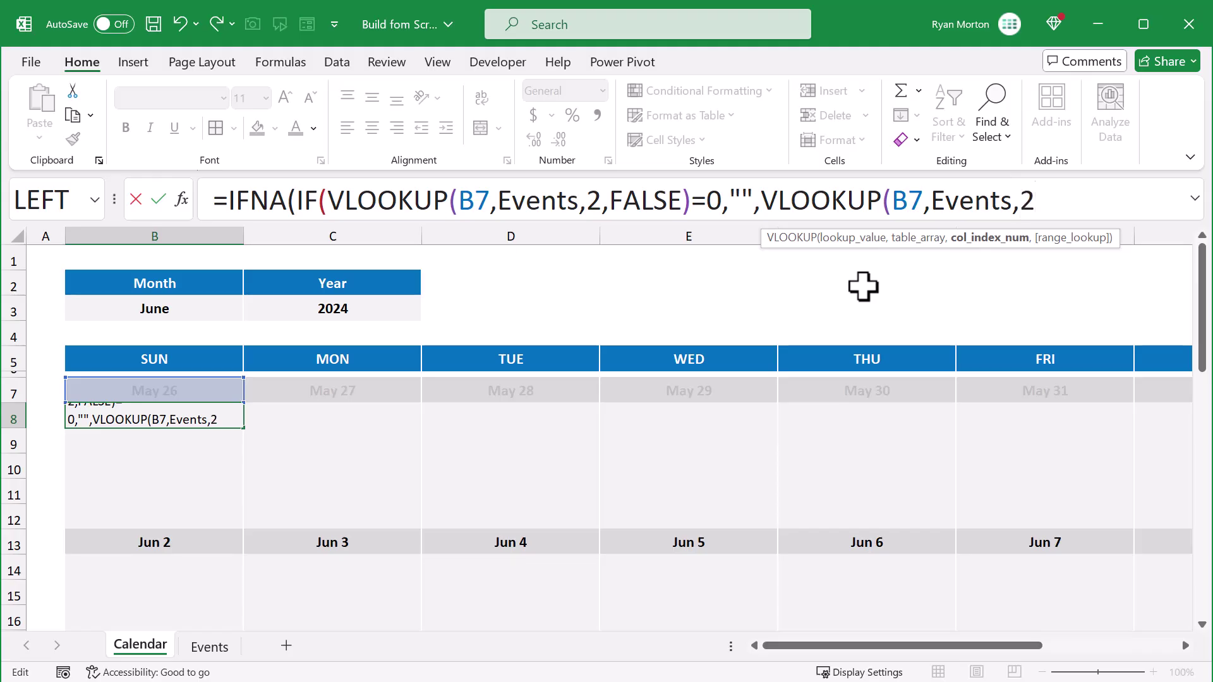
text(2,)
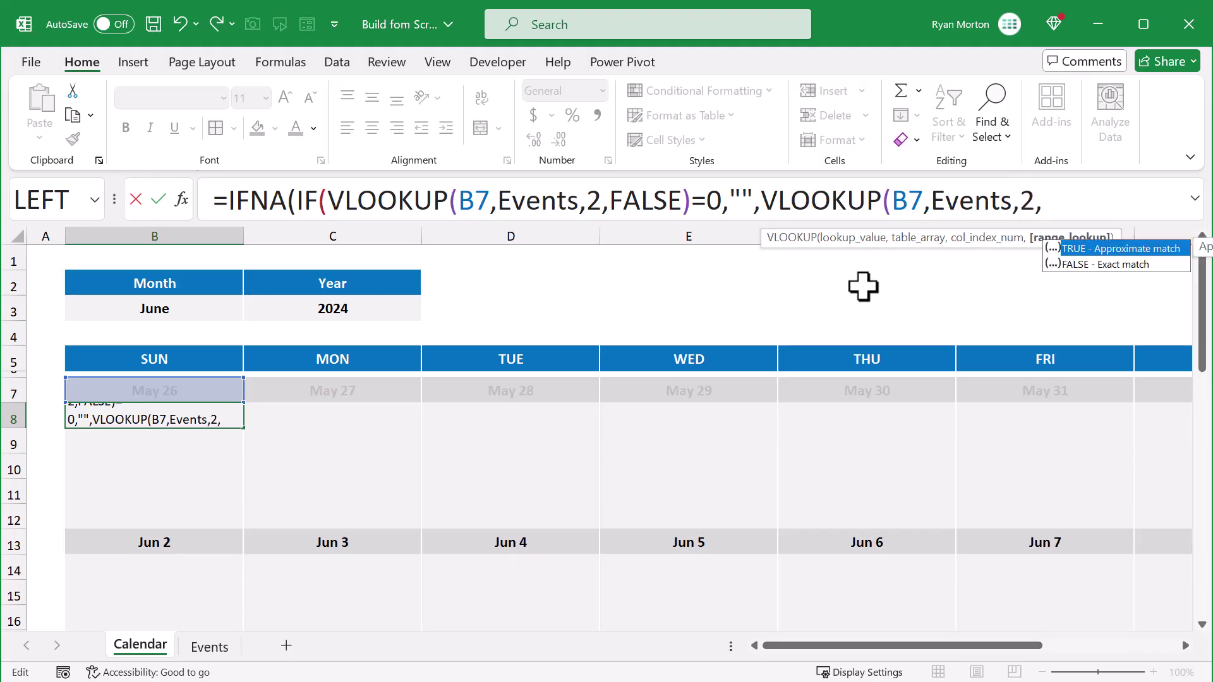
key(Down)
key(Tab)
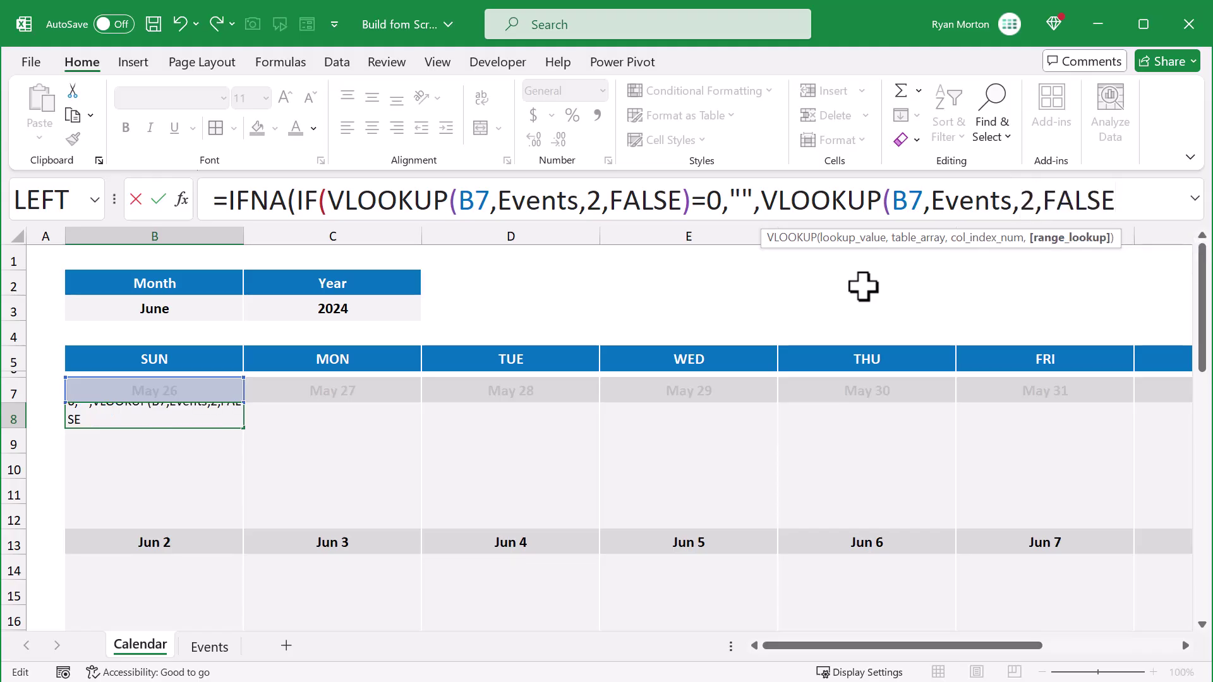
text()))
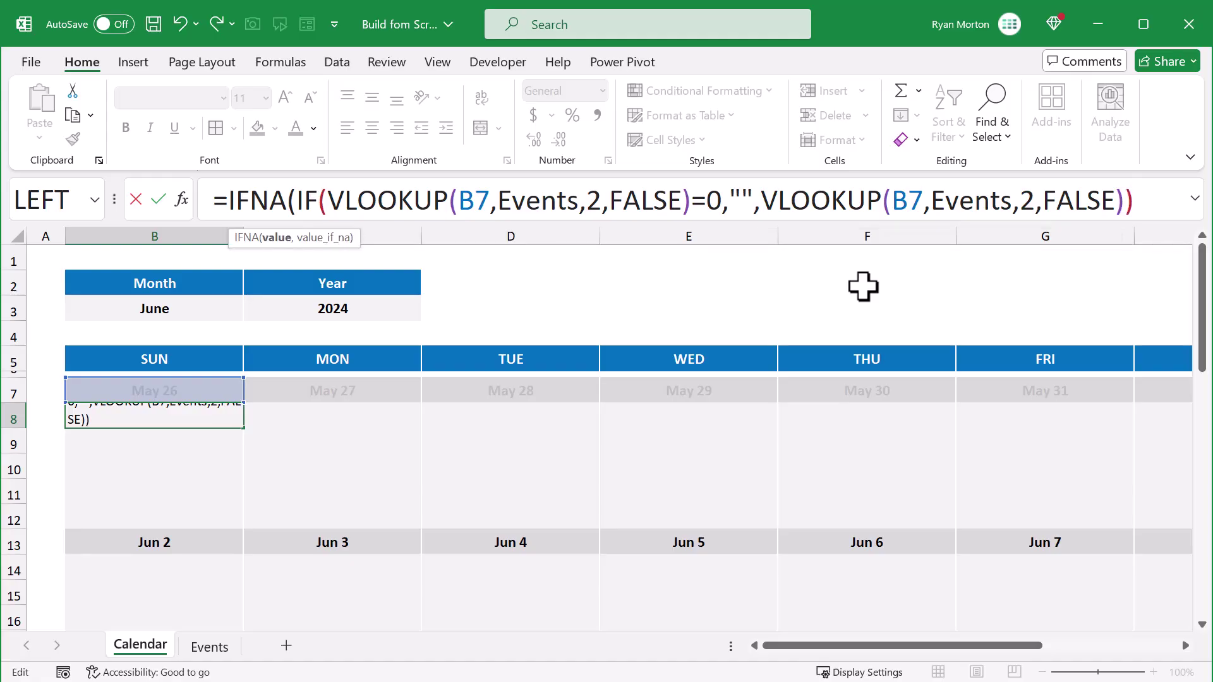
Finish the B8 formula with "" as the IFNA fallback value, and reselect the cell to check it
text(,)
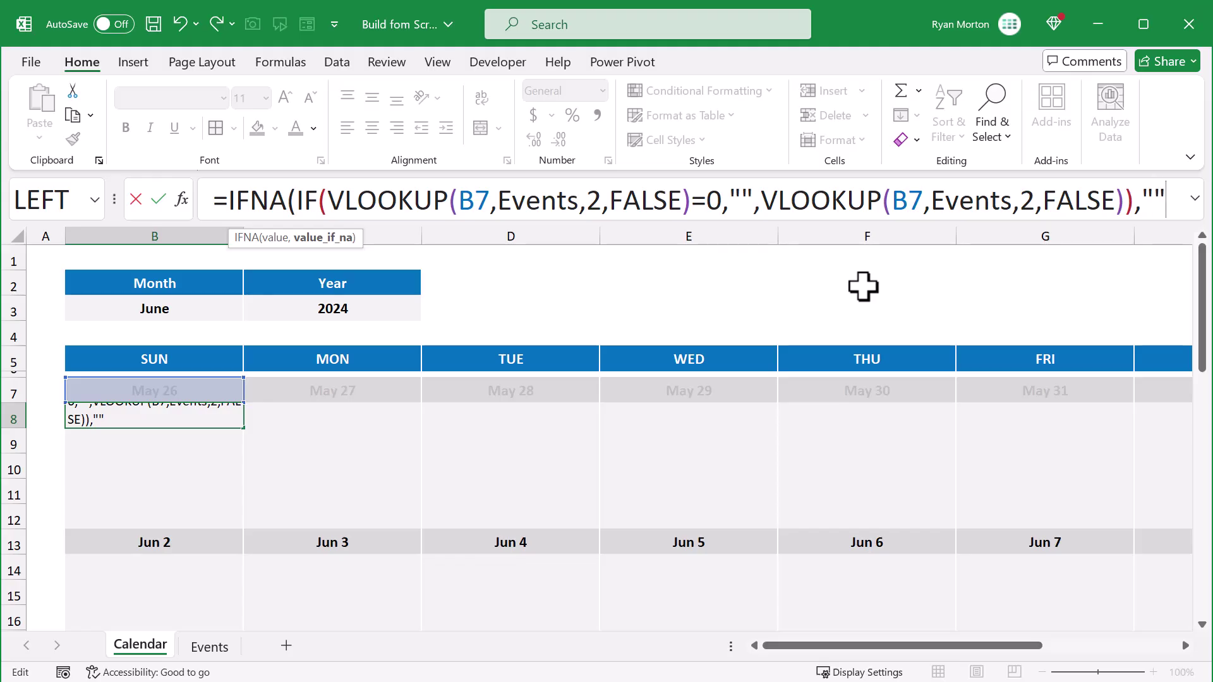
text(""))
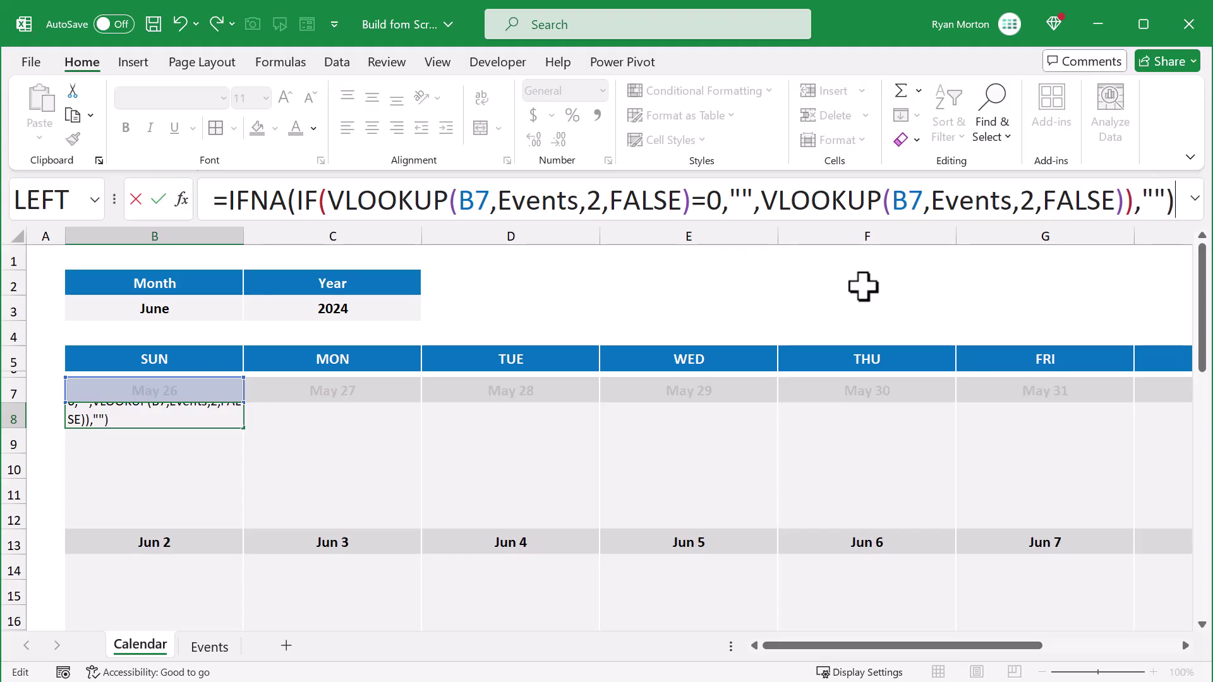
key(Return)
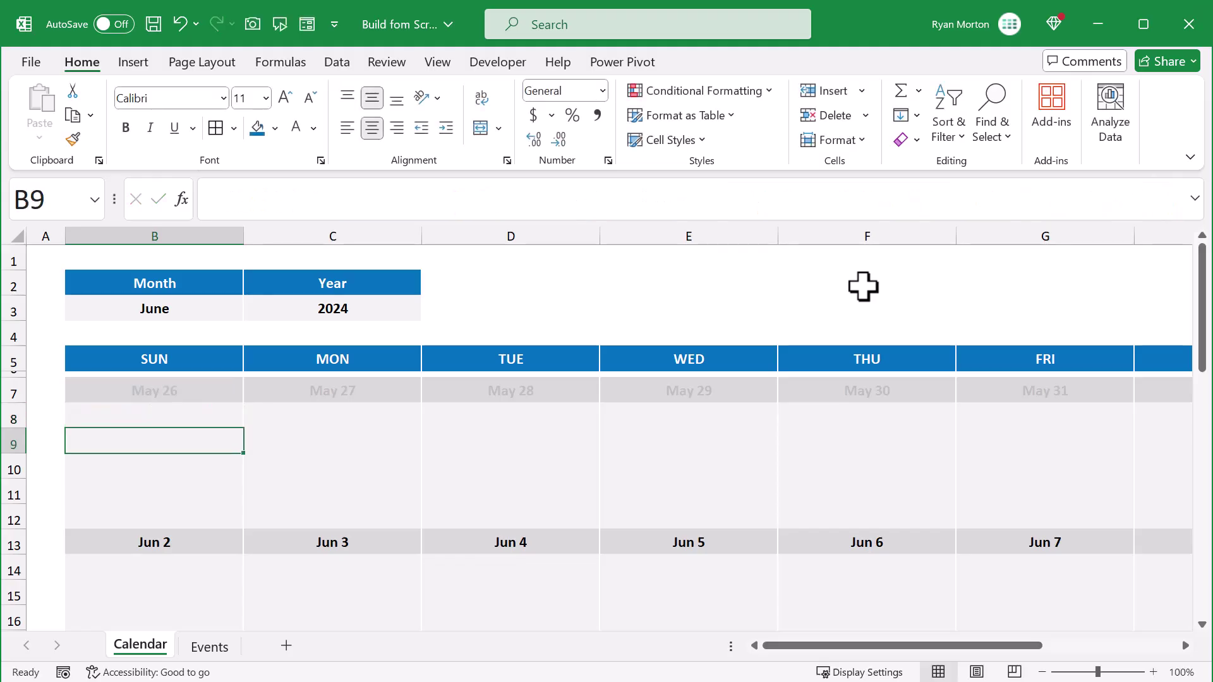
key(Up)
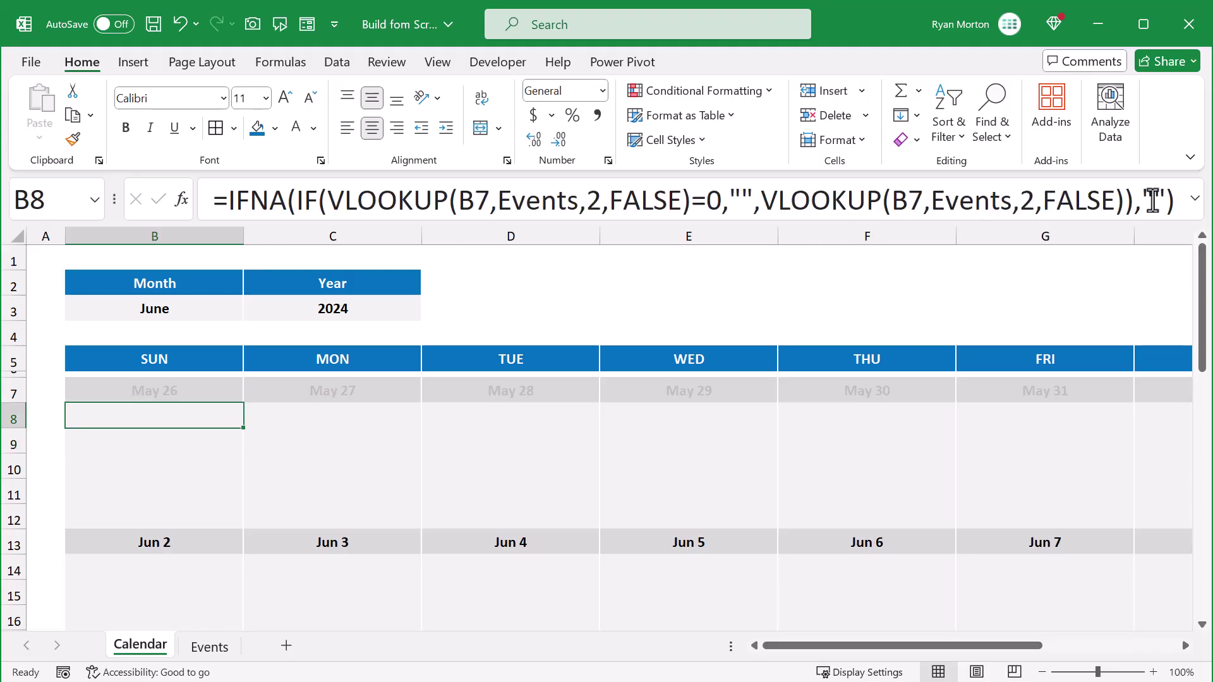
Copy the event lookup formula from B8 down through B12
click(1175, 201)
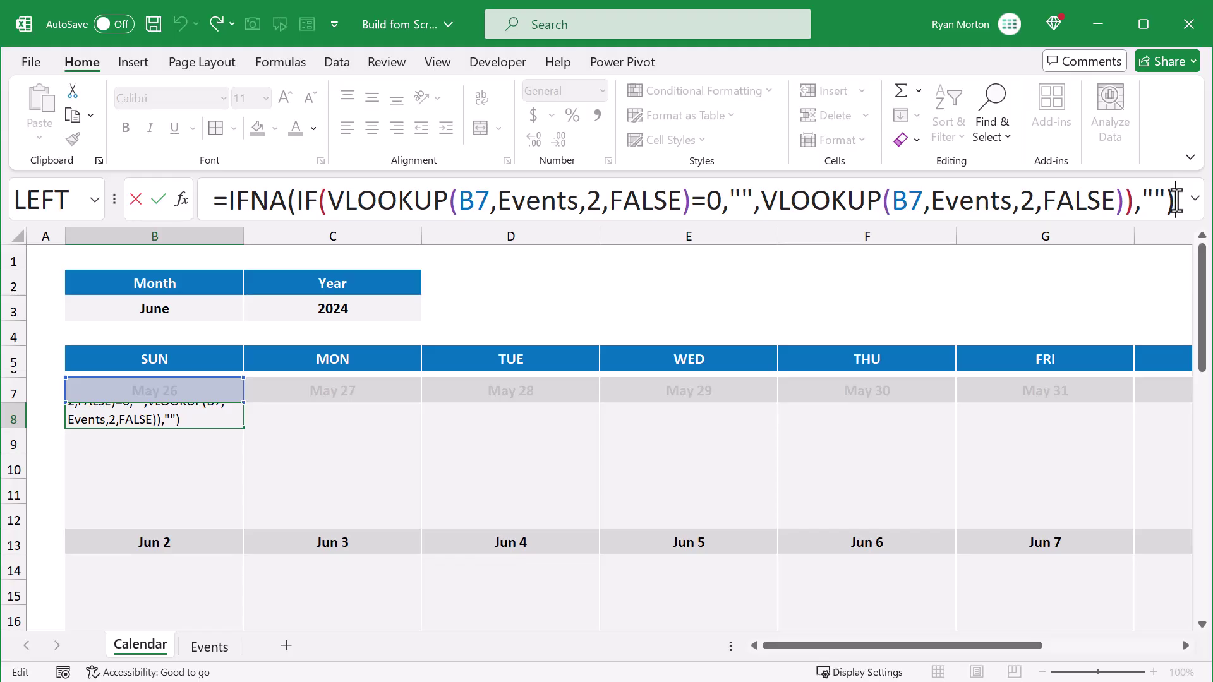
key(Return)
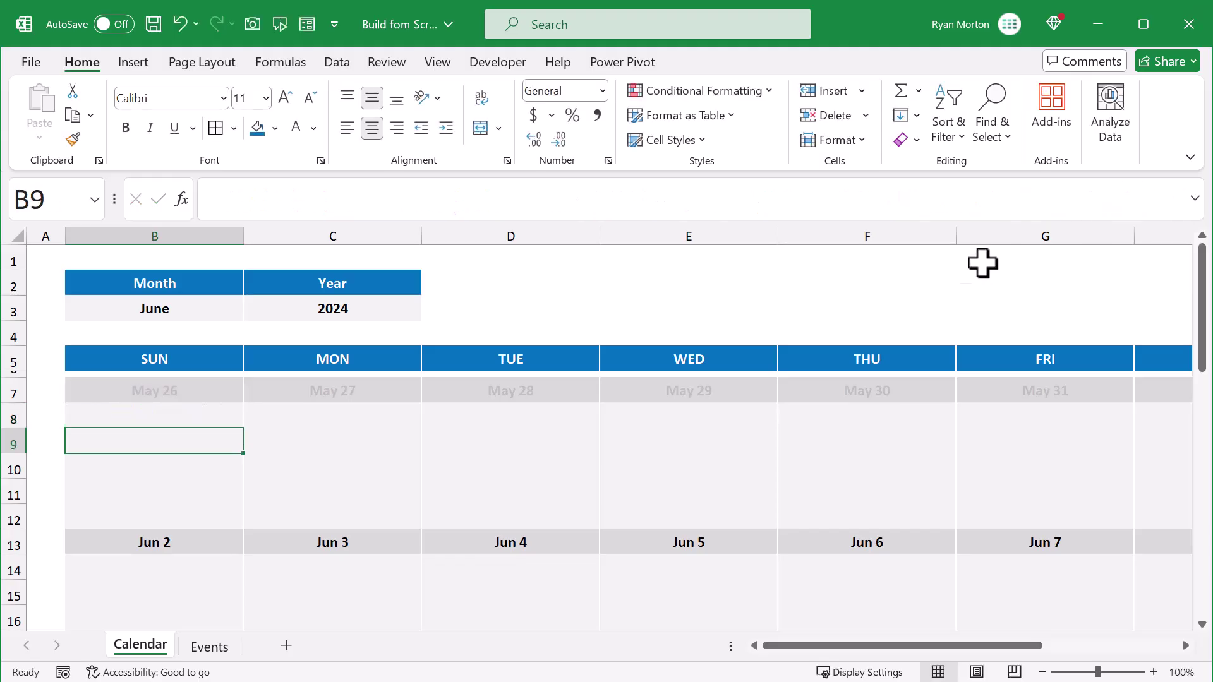
click(236, 422)
drag(244, 429, 239, 527)
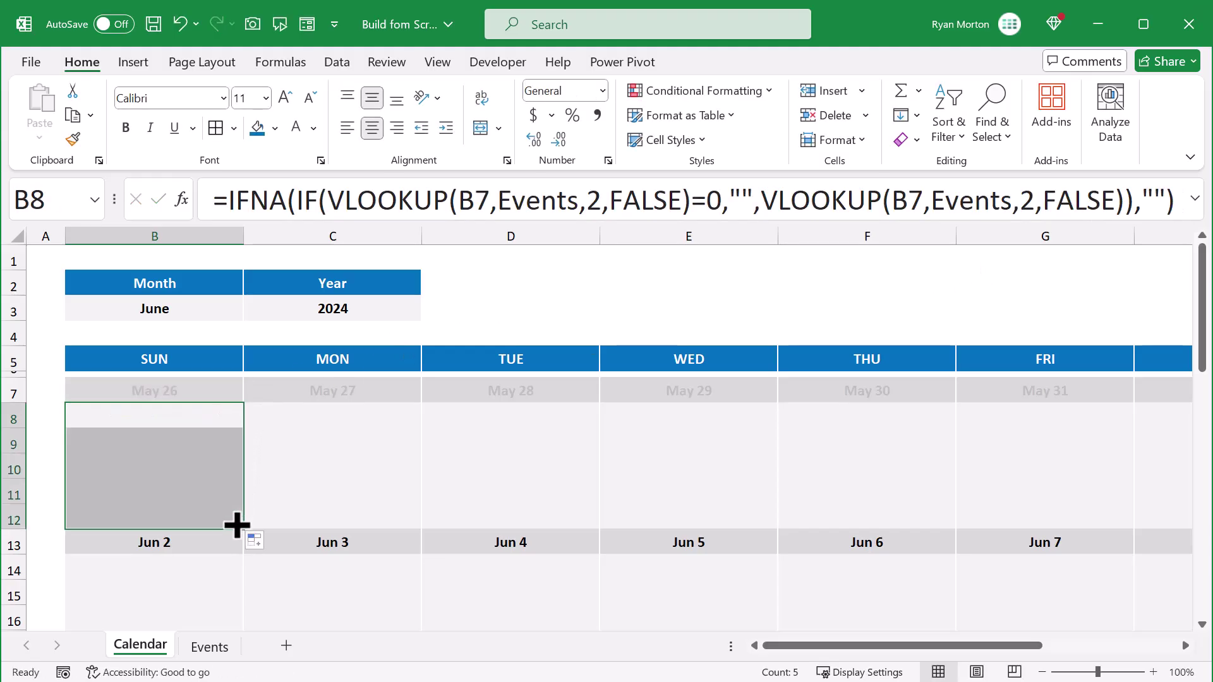
Change the lookup value in both VLOOKUPs of the B9 formula to B7
click(211, 442)
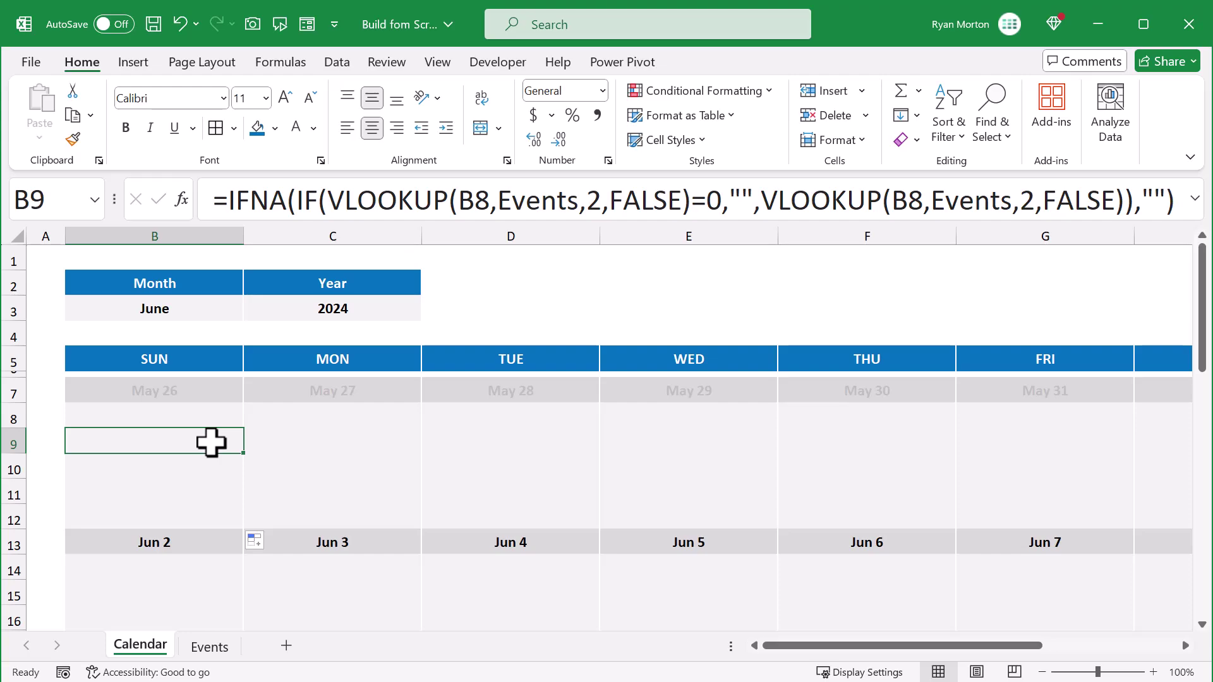
click(498, 208)
key(BackSpace)
text(7)
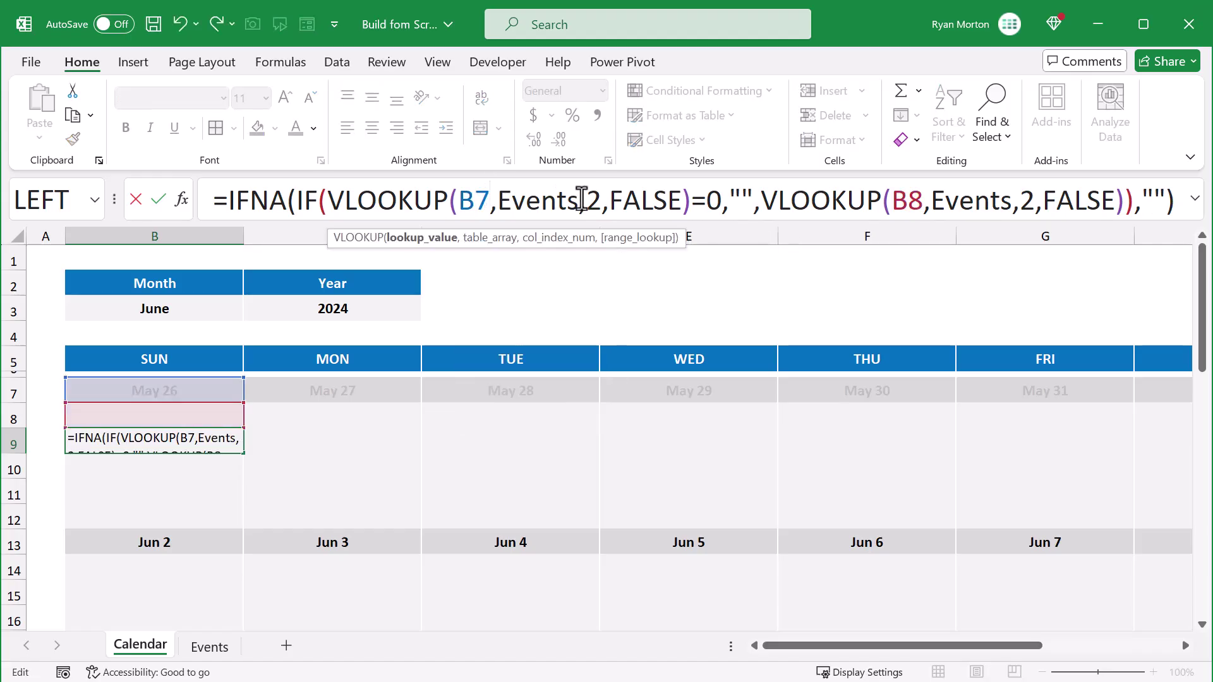
click(923, 201)
key(BackSpace)
text(7)
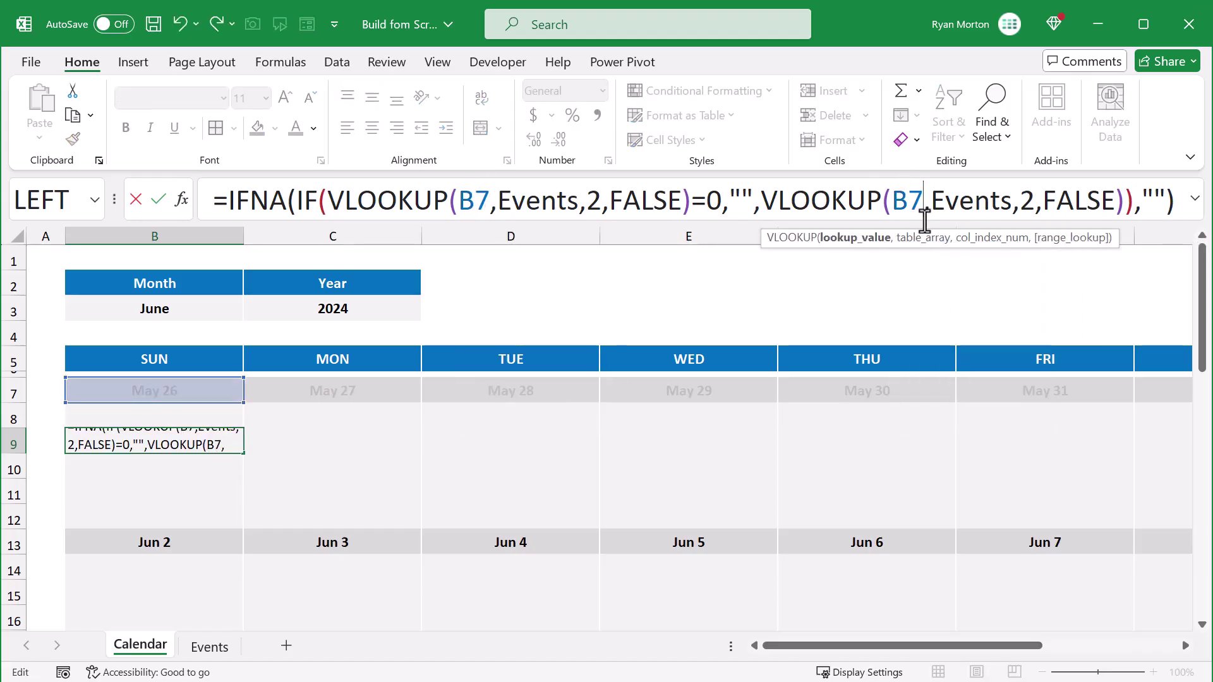
Set the column index to 3 in both VLOOKUPs of the B9 formula and commit it
click(602, 201)
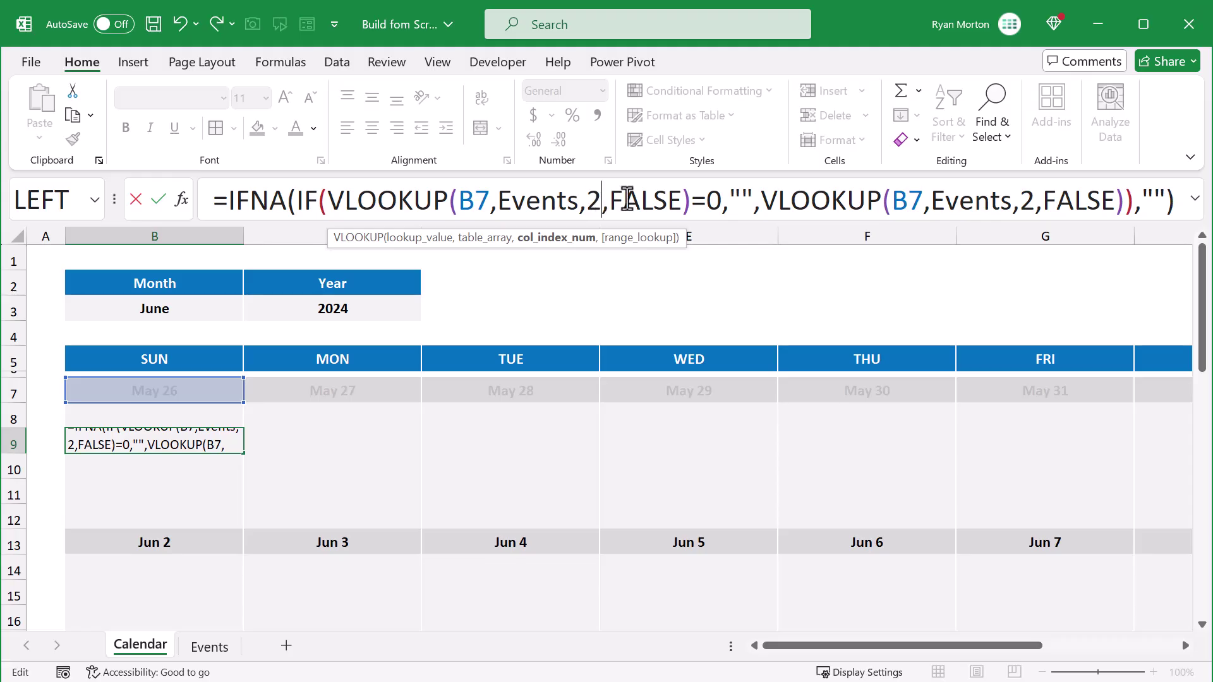
click(1039, 214)
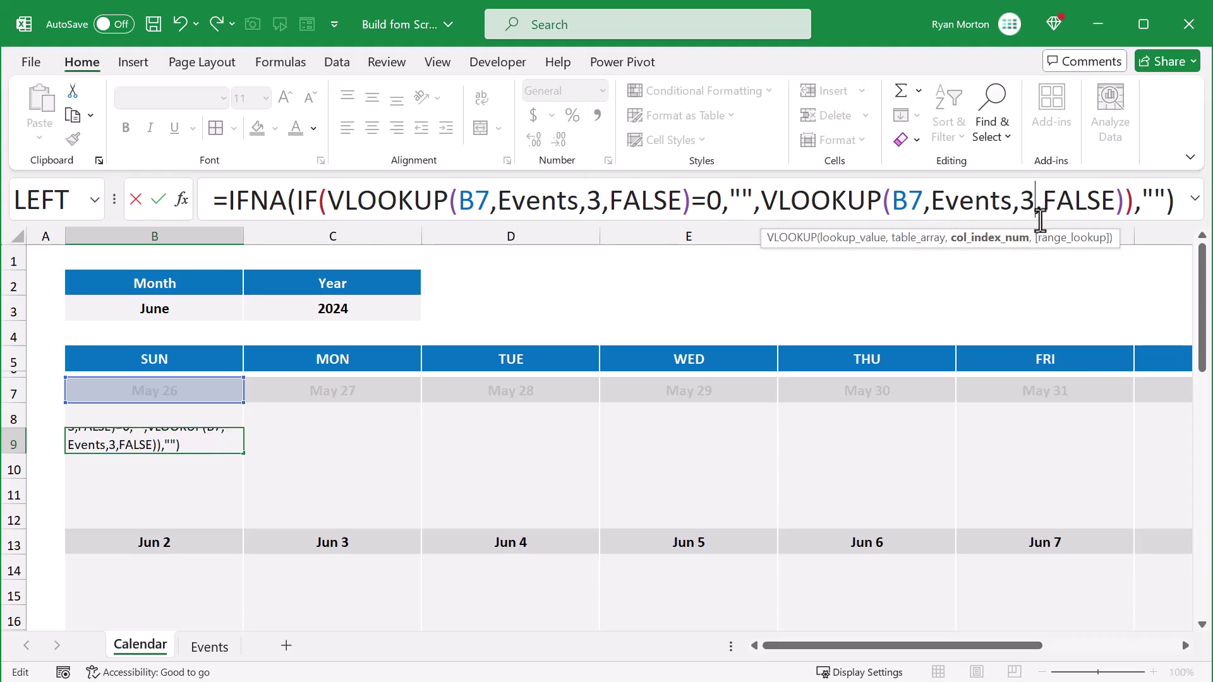
key(Return)
Change the lookup value in both VLOOKUPs of the B10 formula to B7
click(489, 200)
click(505, 202)
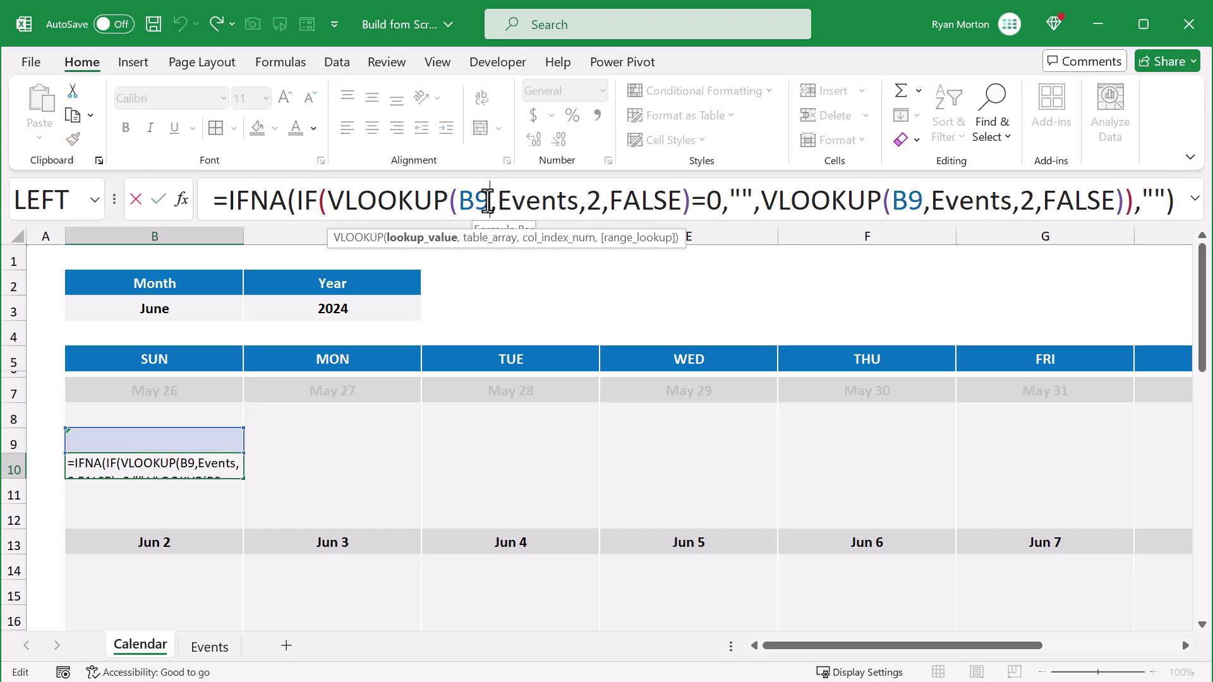
key(BackSpace)
text(7)
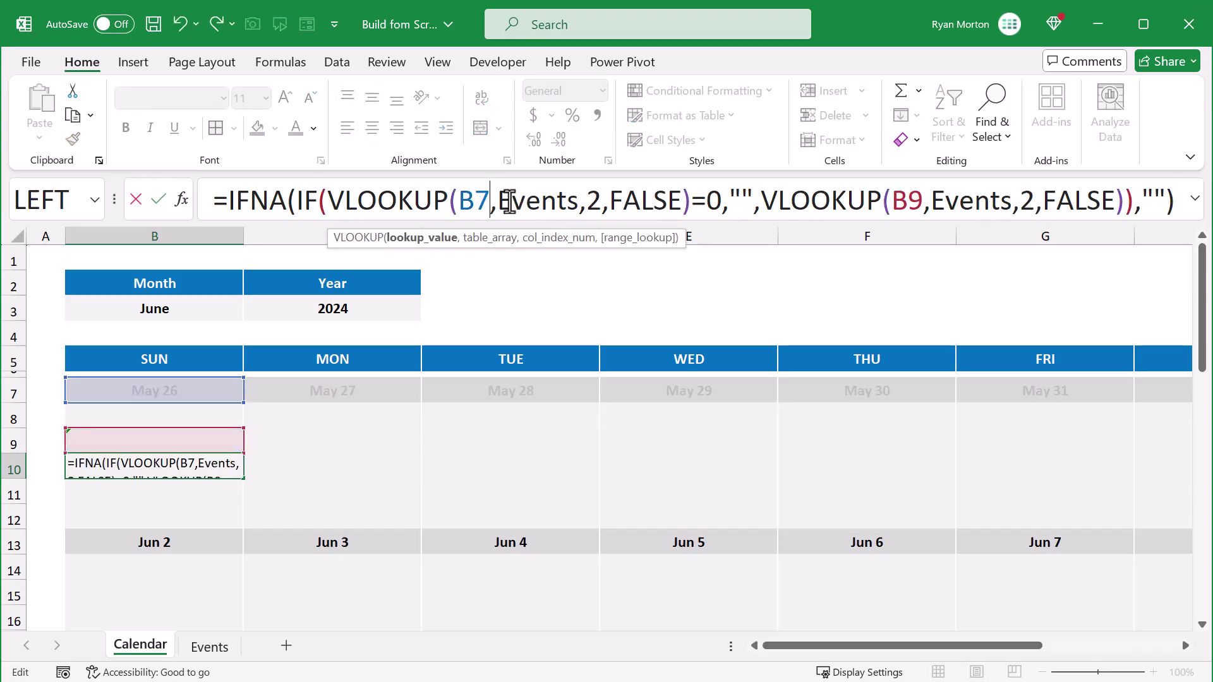
click(926, 213)
key(BackSpace)
text(7)
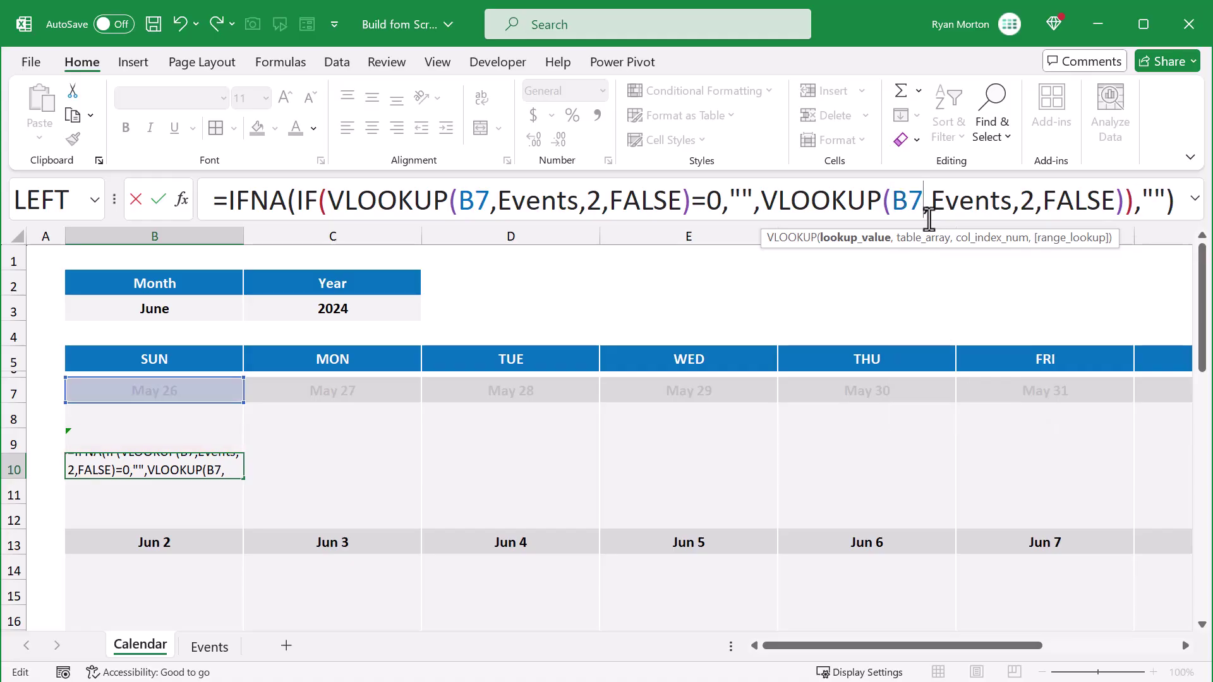
Set the column index to 4 in both VLOOKUPs of the B10 formula and commit it
click(605, 214)
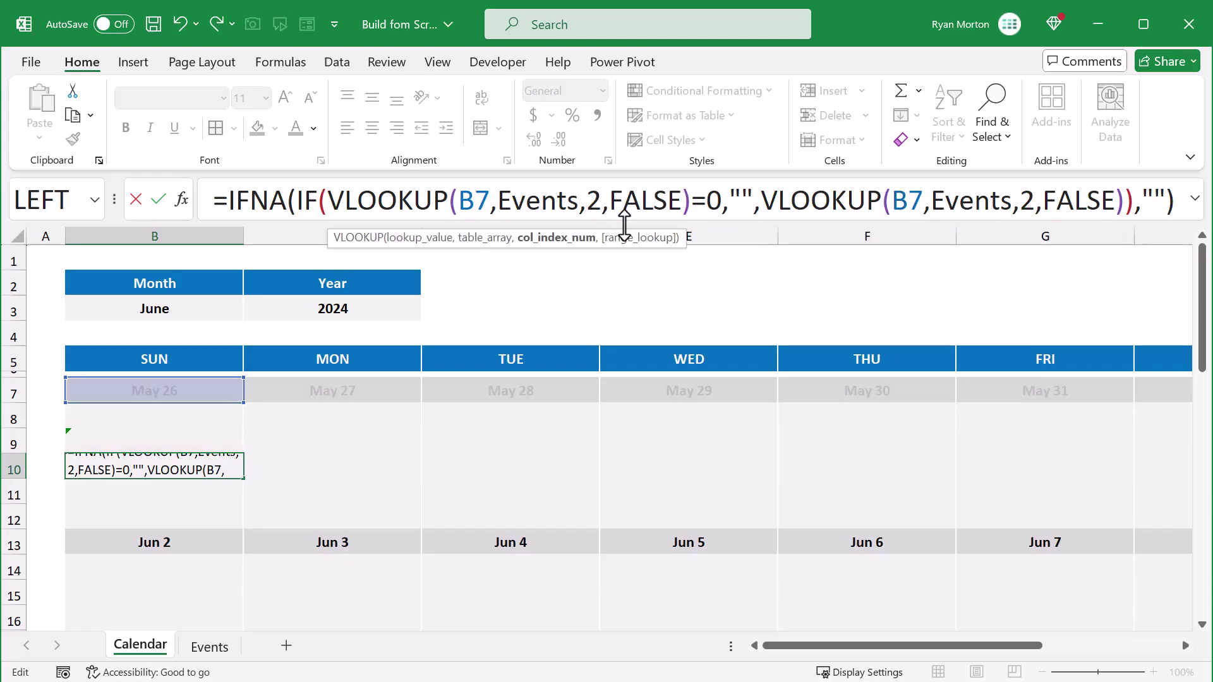
click(1036, 201)
key(BackSpace)
text(4)
key(Return)
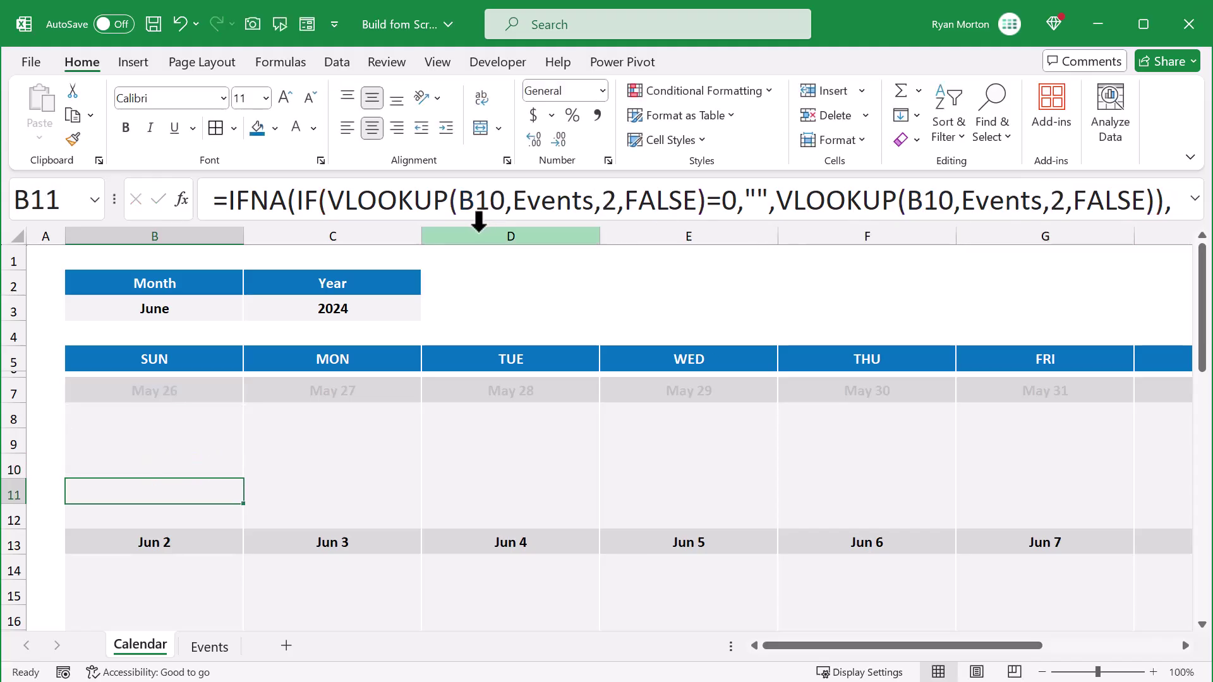
Change the lookup value in both VLOOKUPs of the B11 formula to B7
click(503, 203)
key(BackSpace)
key(BackSpace)
text(7)
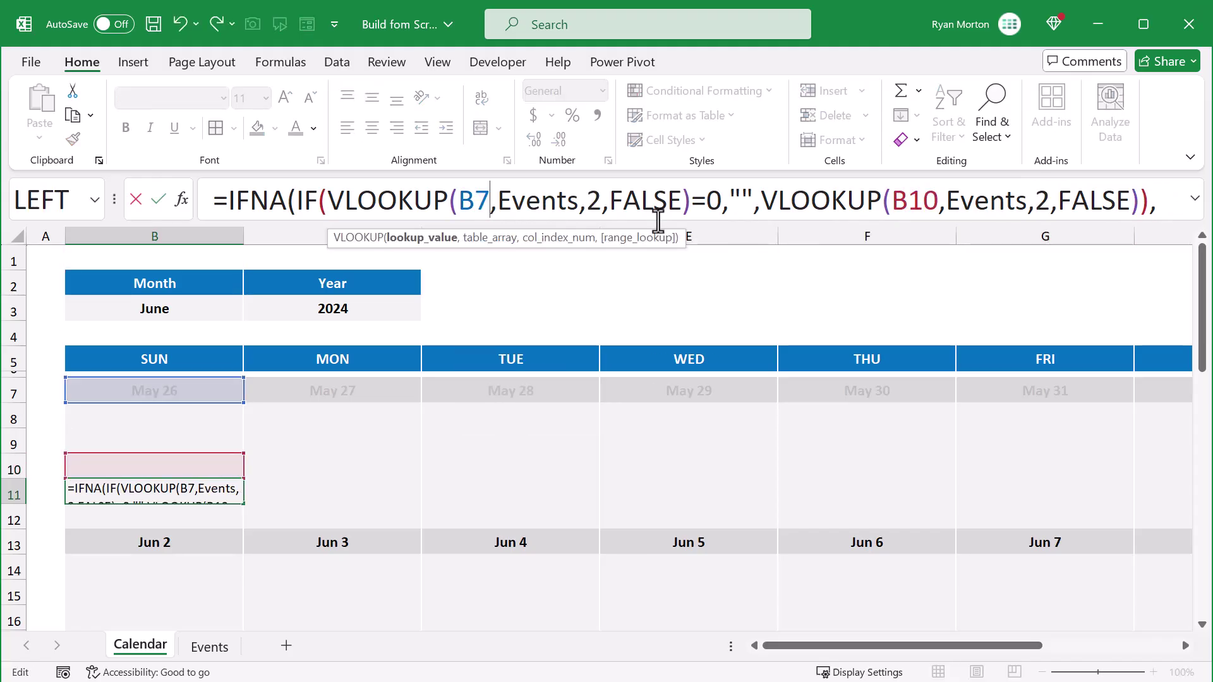
click(931, 206)
key(BackSpace)
key(BackSpace)
text(7)
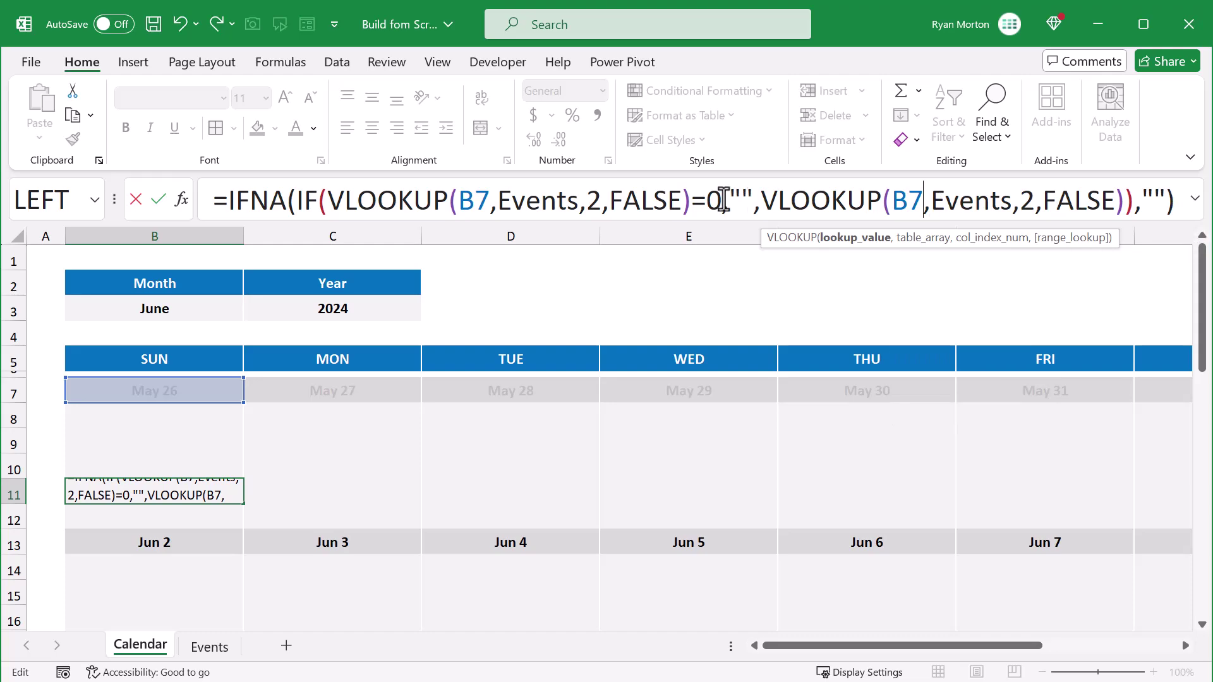
Set the column index to 5 in both VLOOKUPs of the B11 formula and commit it
click(603, 201)
key(BackSpace)
text(5)
click(1028, 202)
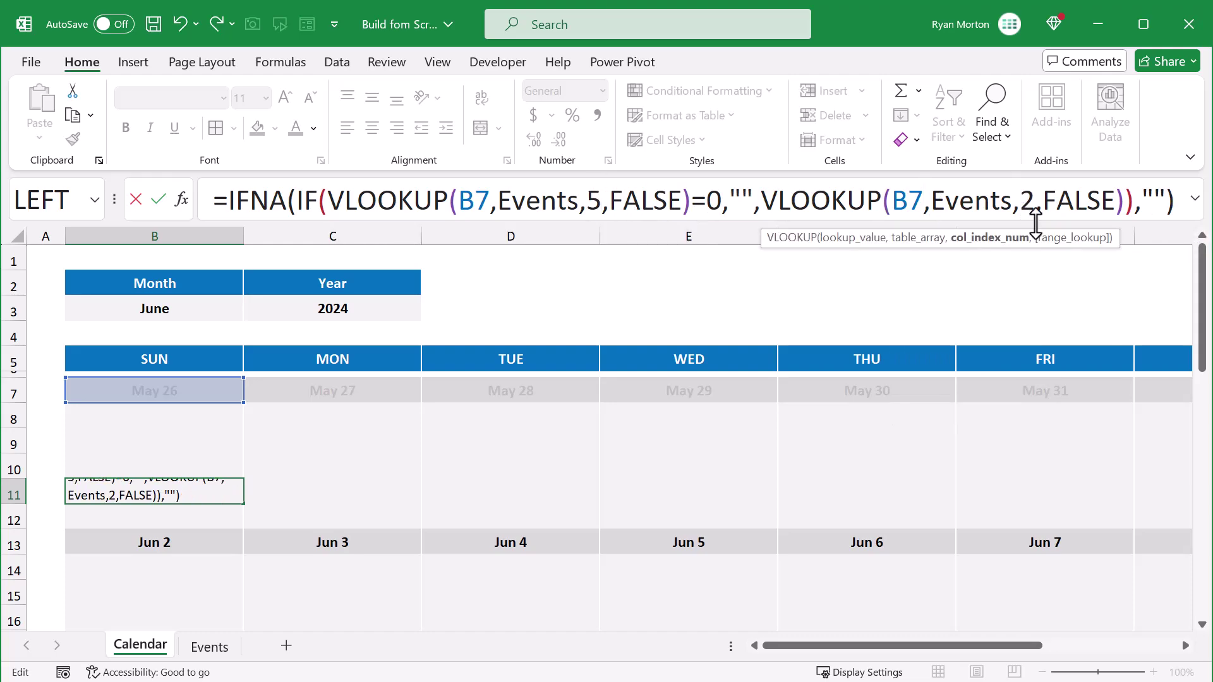
key(Return)
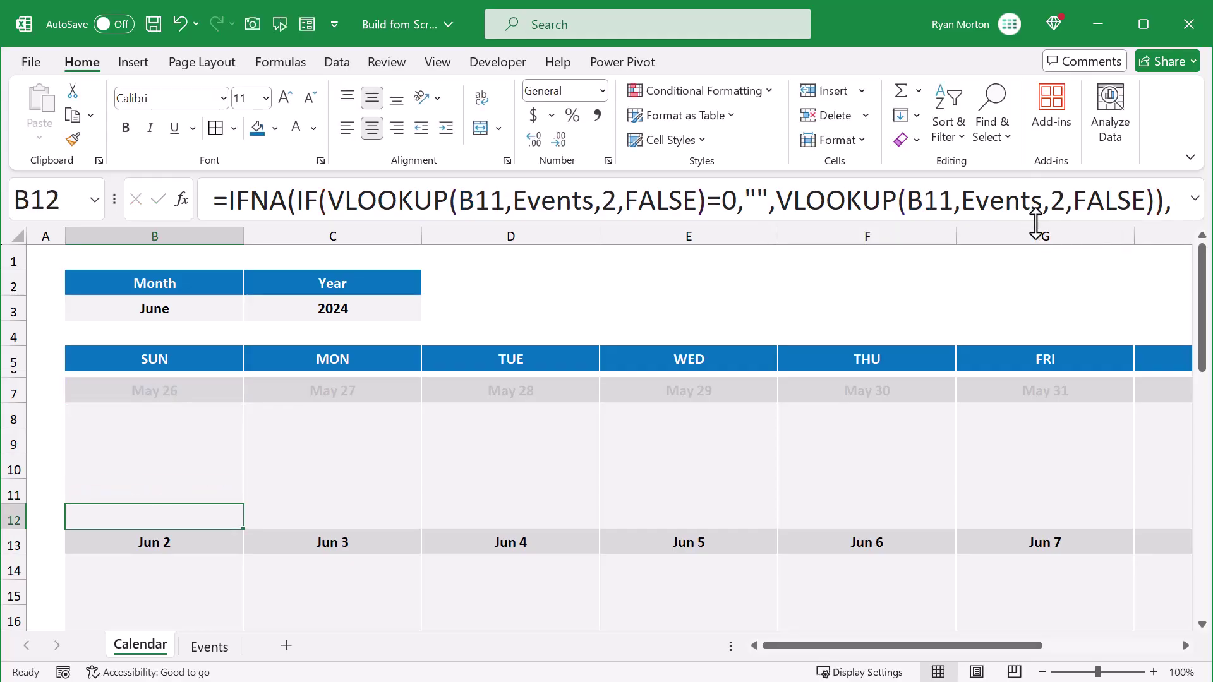
Change the lookup value in both VLOOKUPs of the B12 formula to B7
click(505, 201)
key(BackSpace)
key(BackSpace)
text(7)
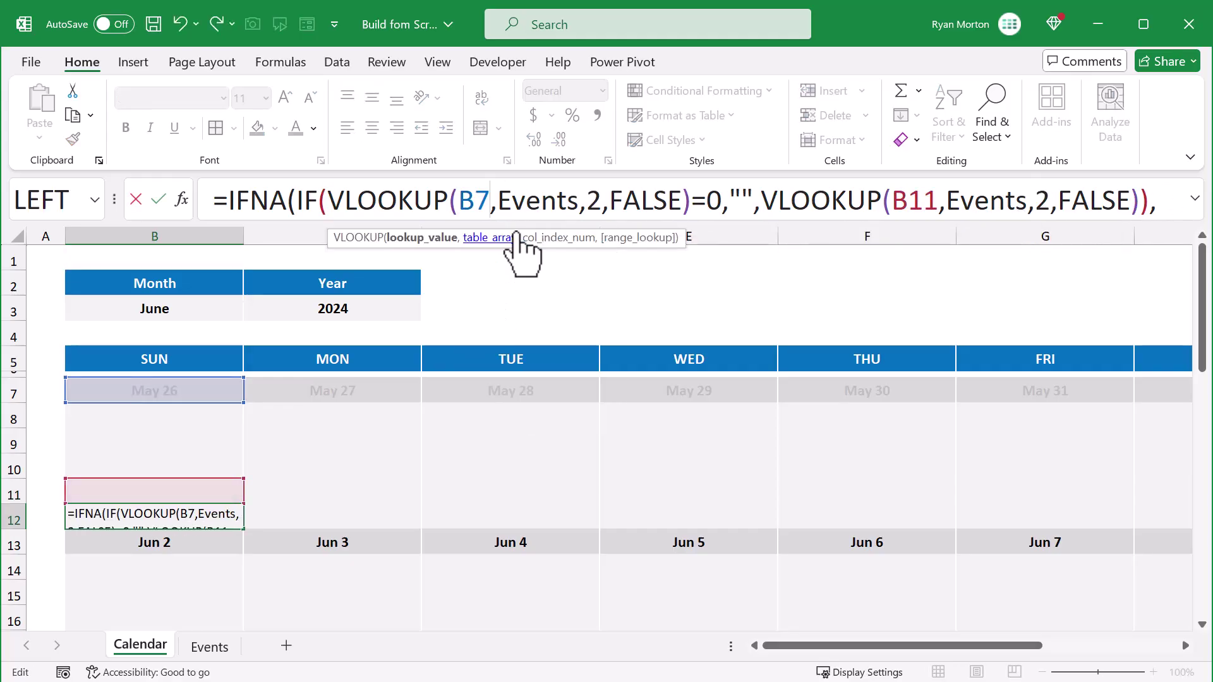
click(939, 202)
key(BackSpace)
key(BackSpace)
text(7)
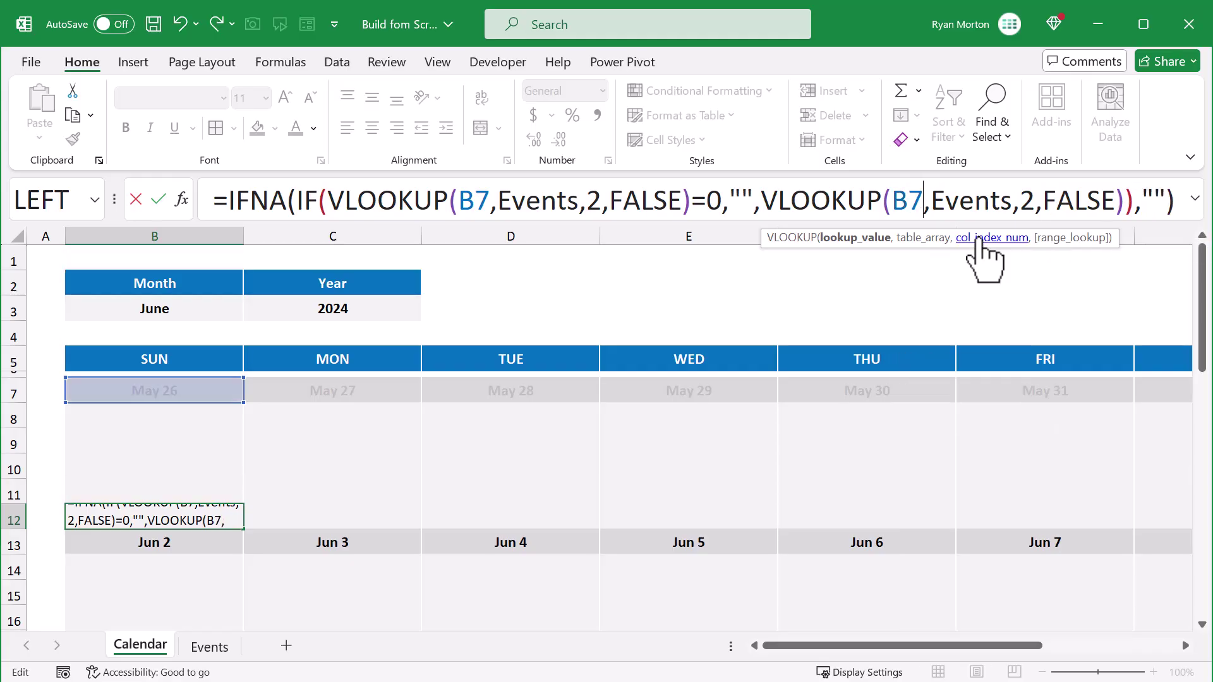
Set the column index to 6 in both VLOOKUPs of the B12 formula and commit it
click(599, 200)
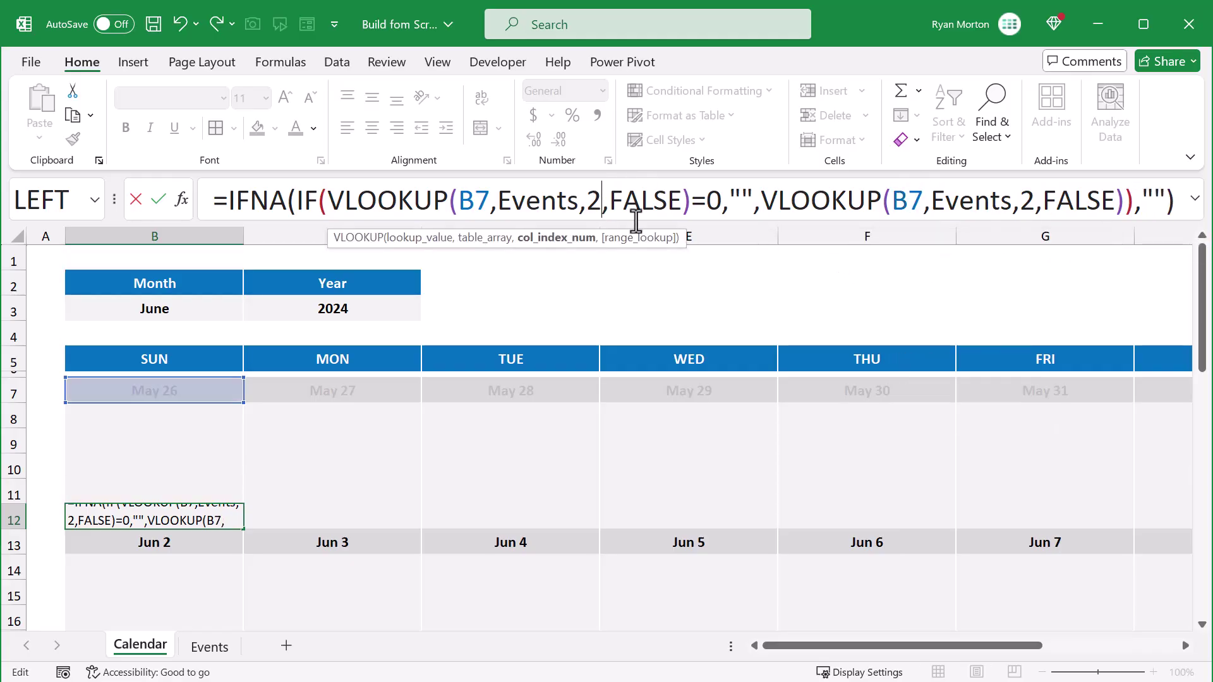
click(1035, 201)
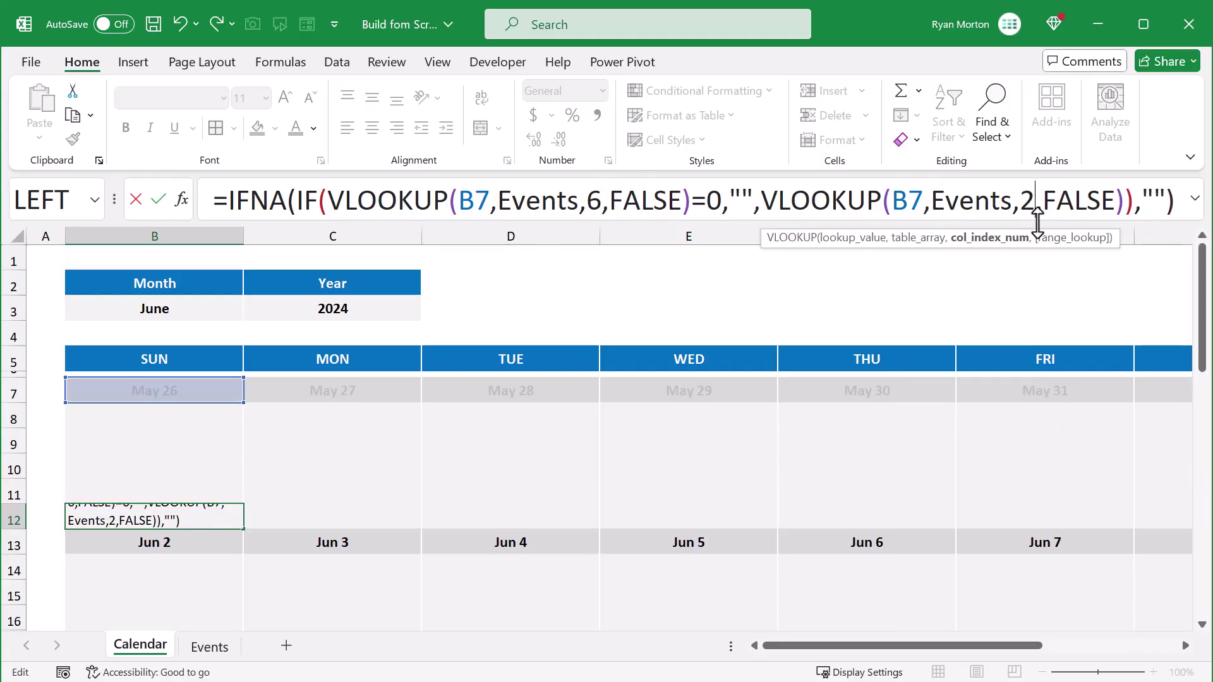
text(6)
key(Return)
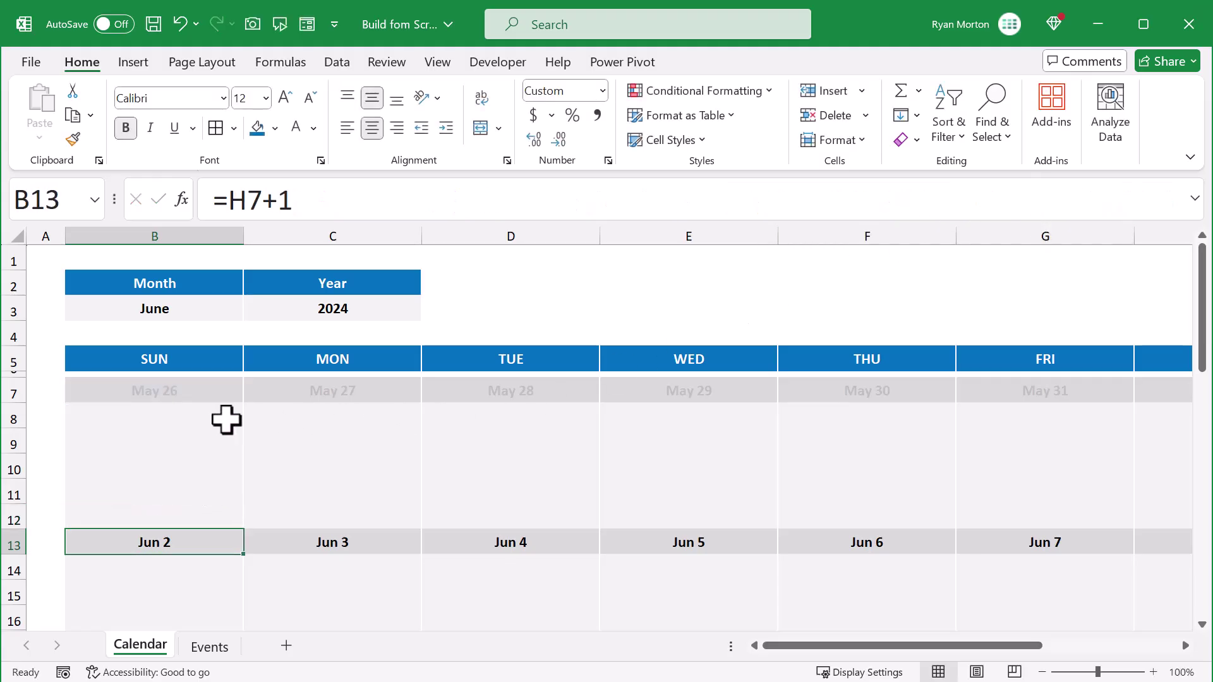
Fill the B8:B12 event formulas across through column H, and copy the block B8:H12
drag(204, 416, 924, 499)
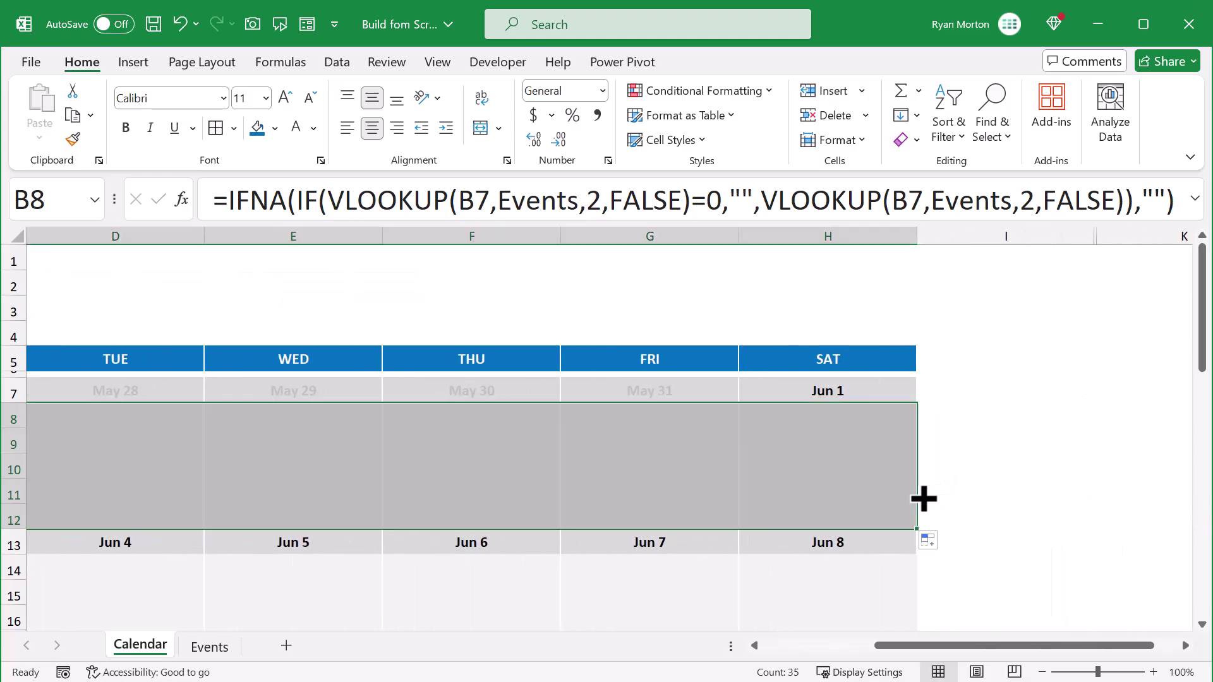
drag(915, 645, 777, 641)
key(ctrl+c)
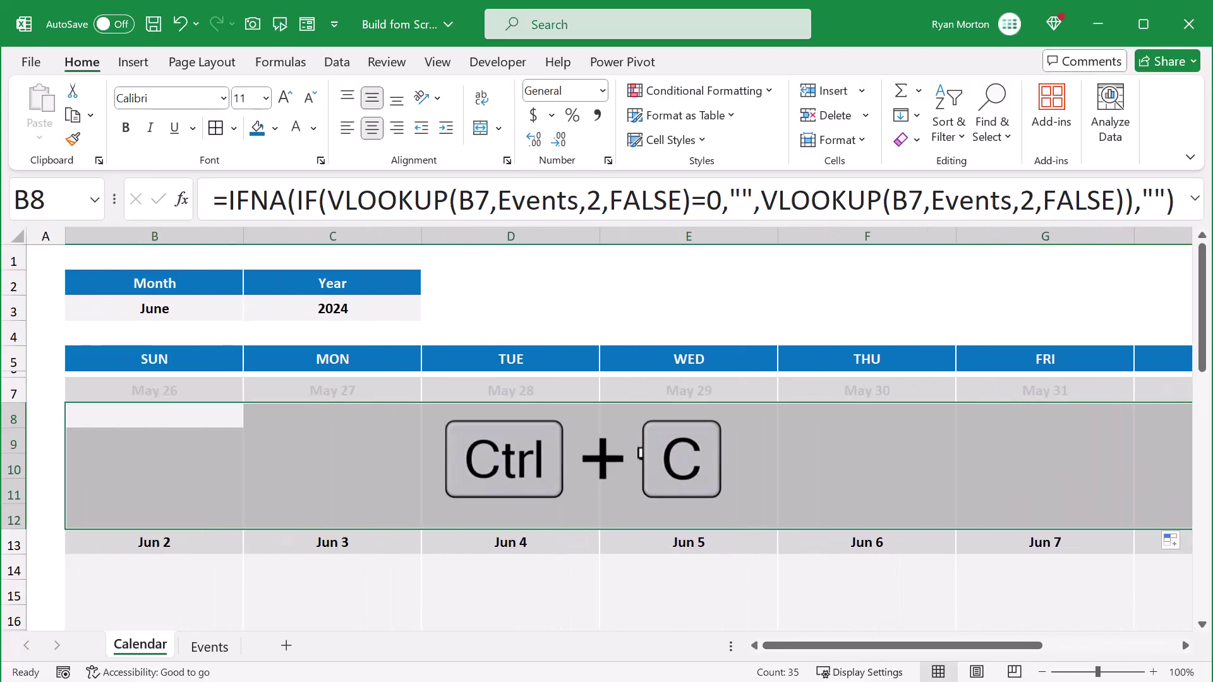
Paste the copied event formula block under the second, third and fourth week date rows, starting at B14, B20 and B26
scroll(654, 442, down, 1)
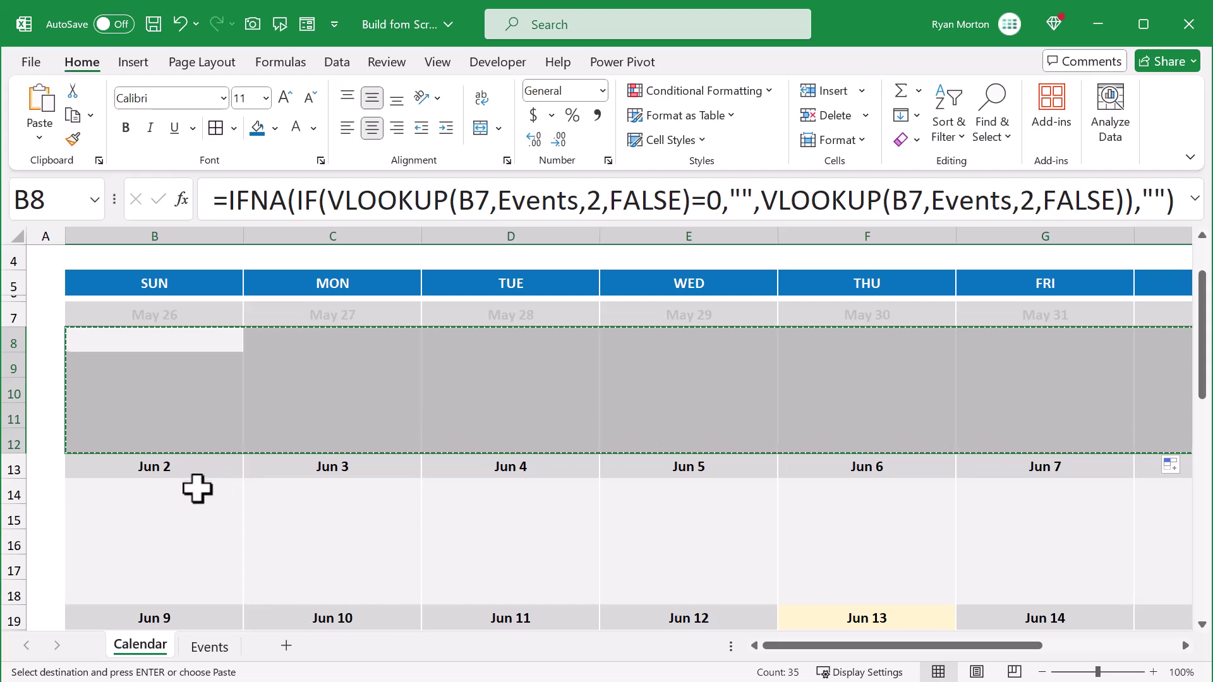
click(185, 492)
key(ctrl+v)
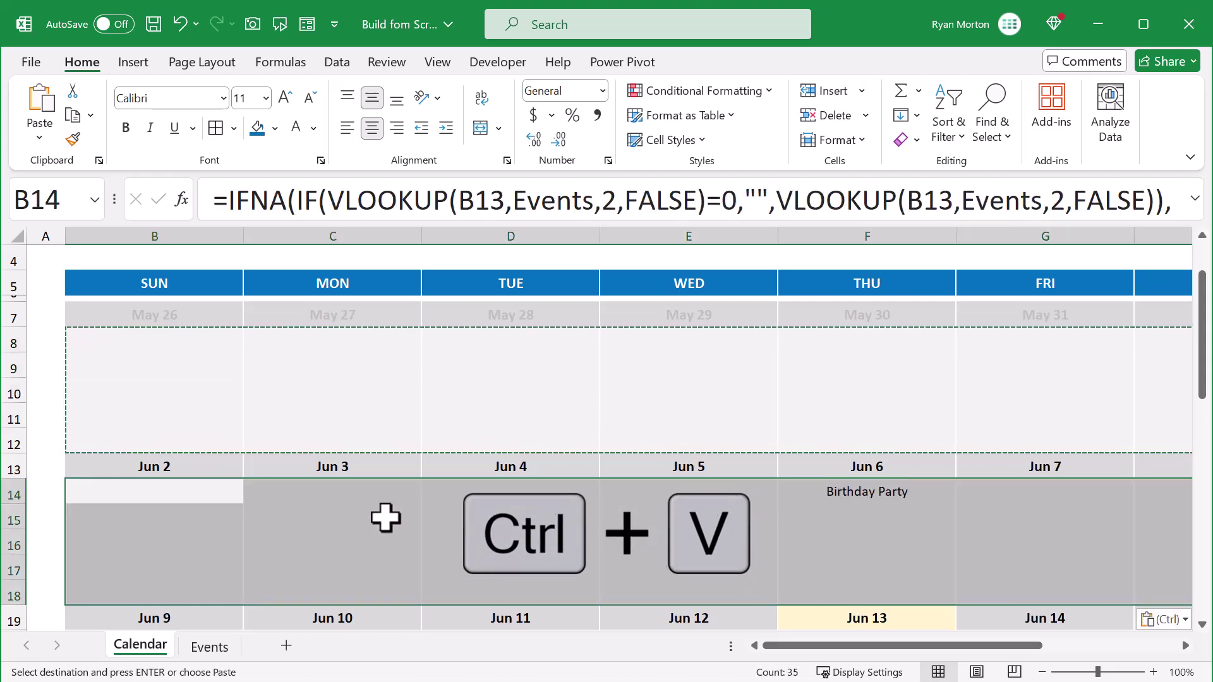
scroll(388, 490, down, 2)
click(173, 496)
key(ctrl+v)
scroll(421, 412, down, 2)
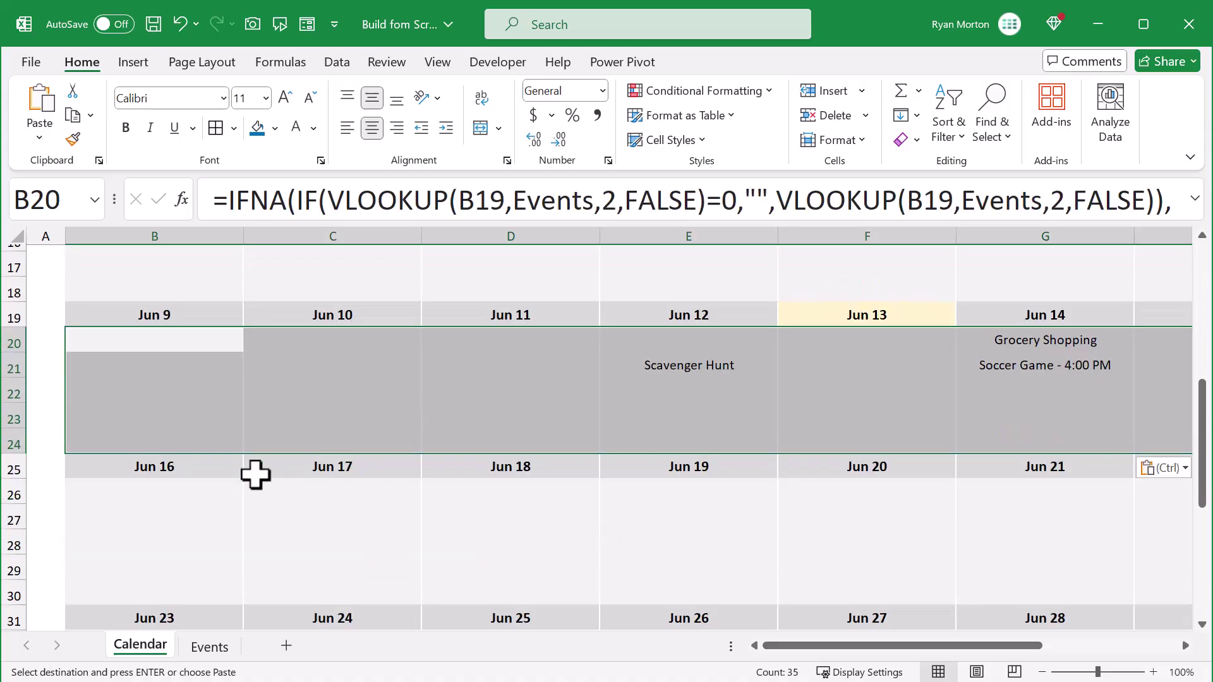
click(156, 489)
key(ctrl+v)
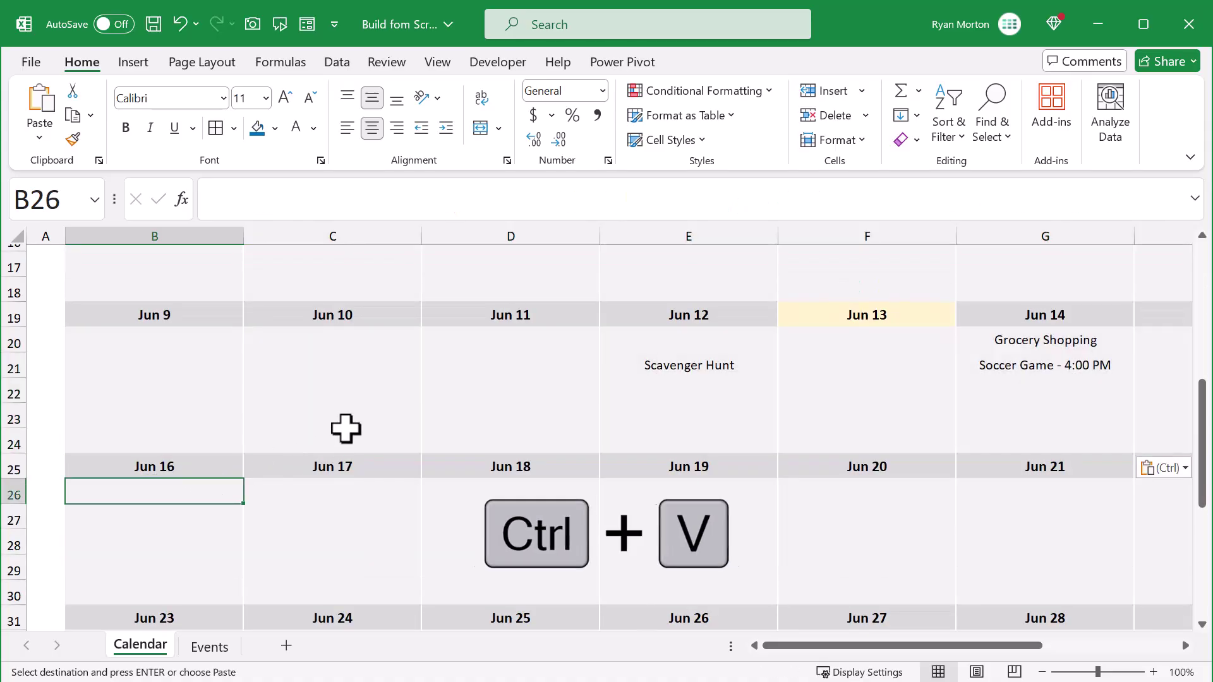
Paste the copied event formula block under the last two week date rows, starting at B32 and B38
scroll(346, 429, down, 3)
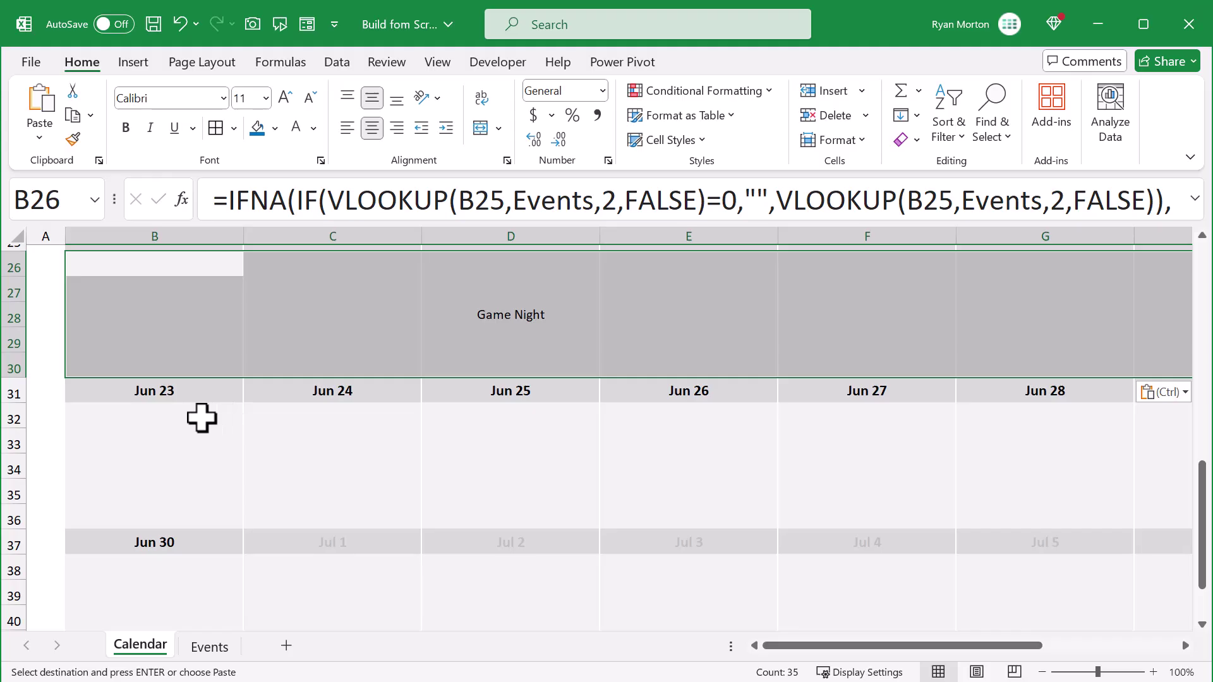
click(202, 418)
key(ctrl+v)
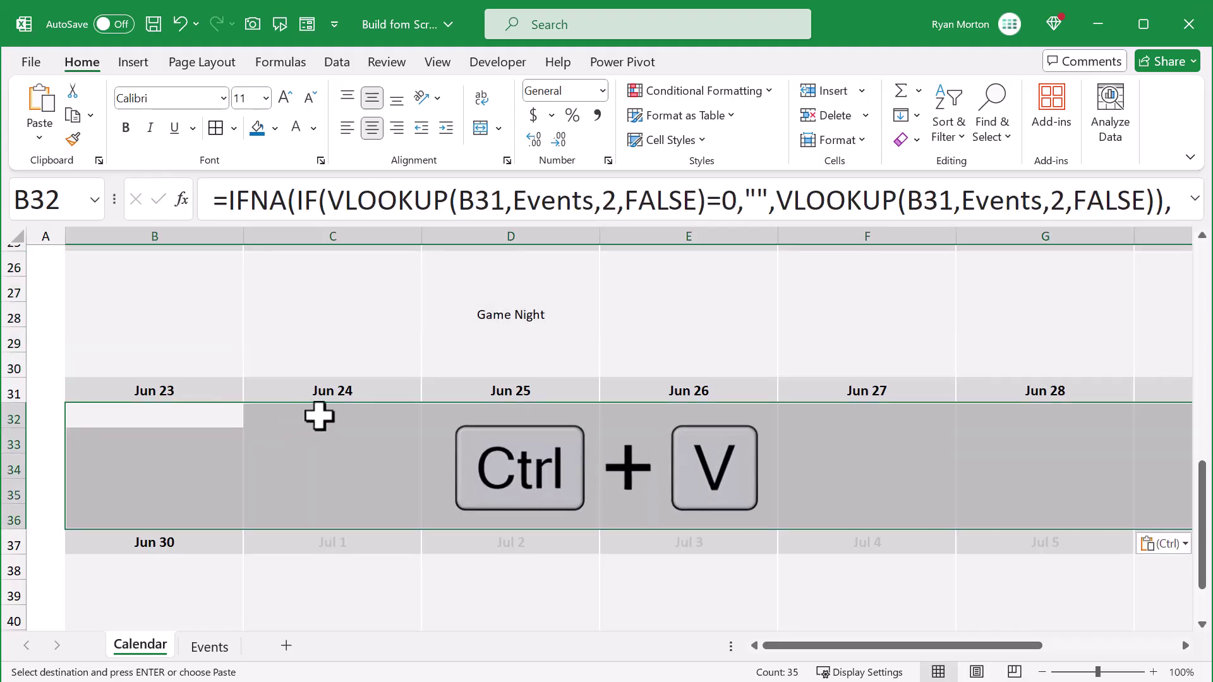
scroll(319, 416, down, 1)
scroll(319, 416, down, 1)
click(203, 418)
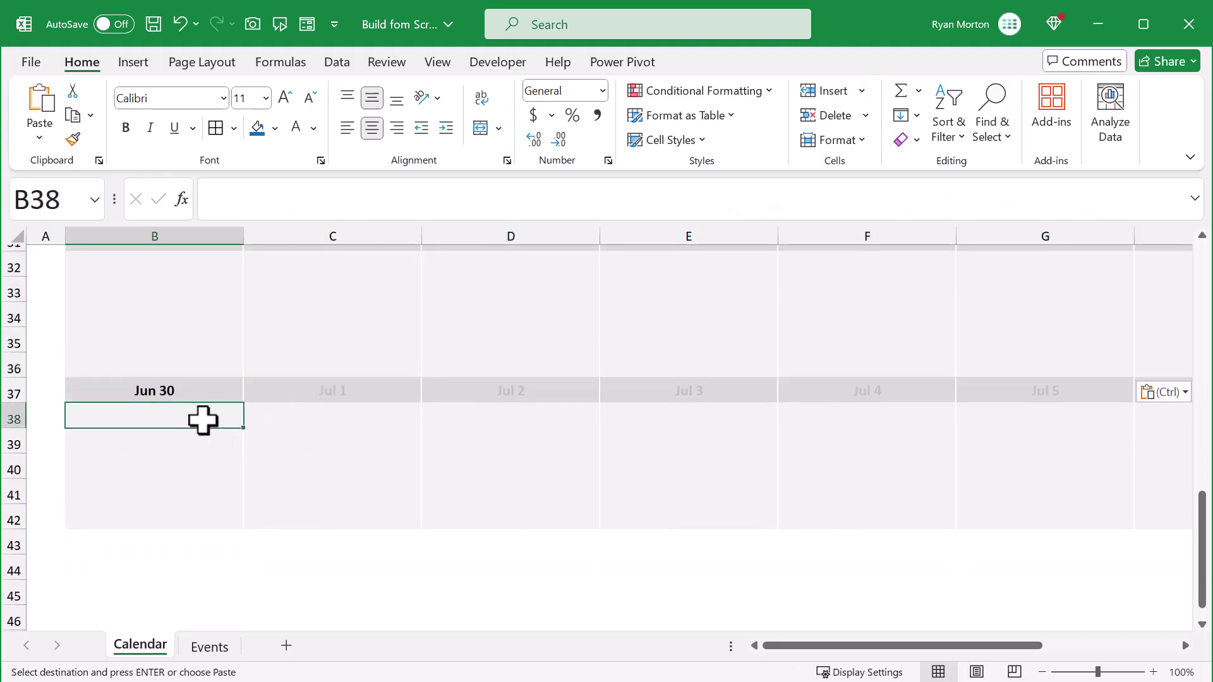
key(ctrl+v)
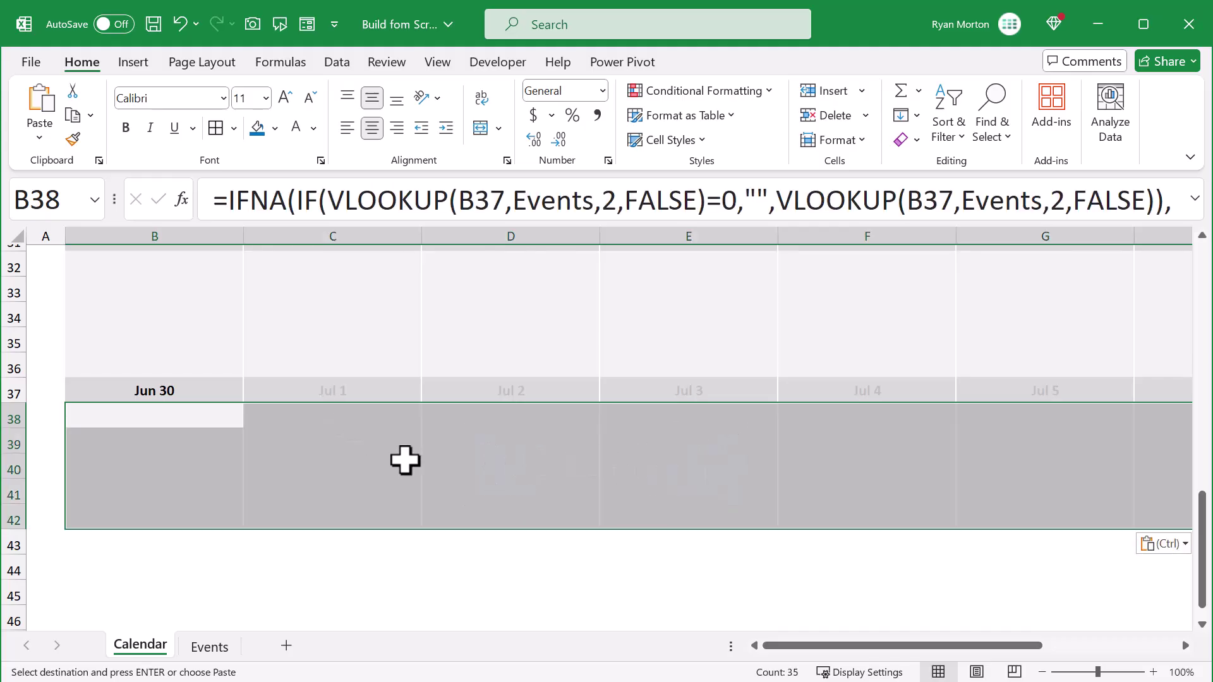
Set the calendar month in B3 to July and look through that month's events
click(404, 464)
scroll(405, 466, up, 9)
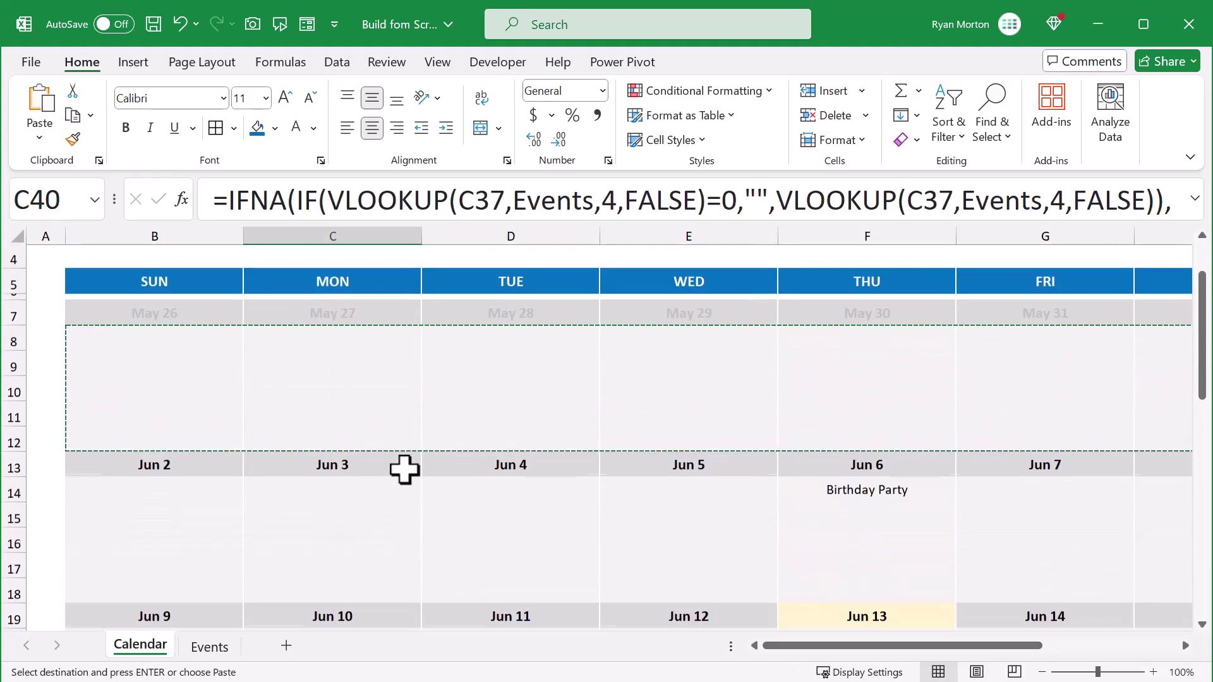
scroll(405, 469, up, 1)
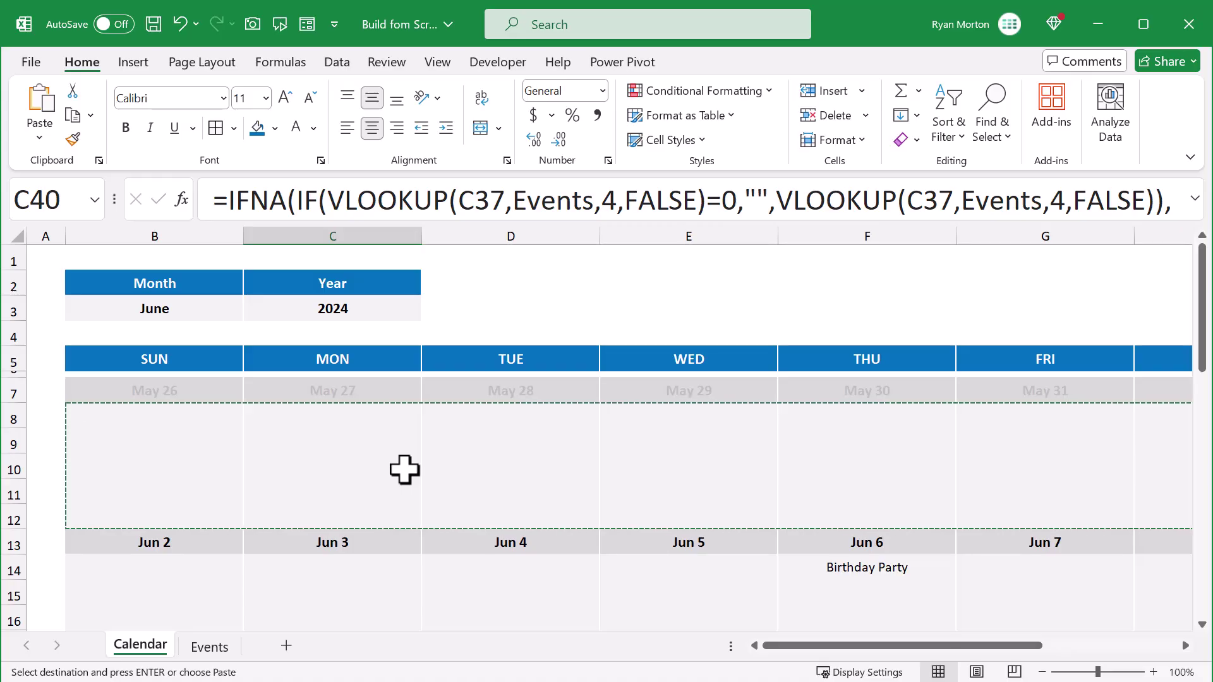
click(227, 307)
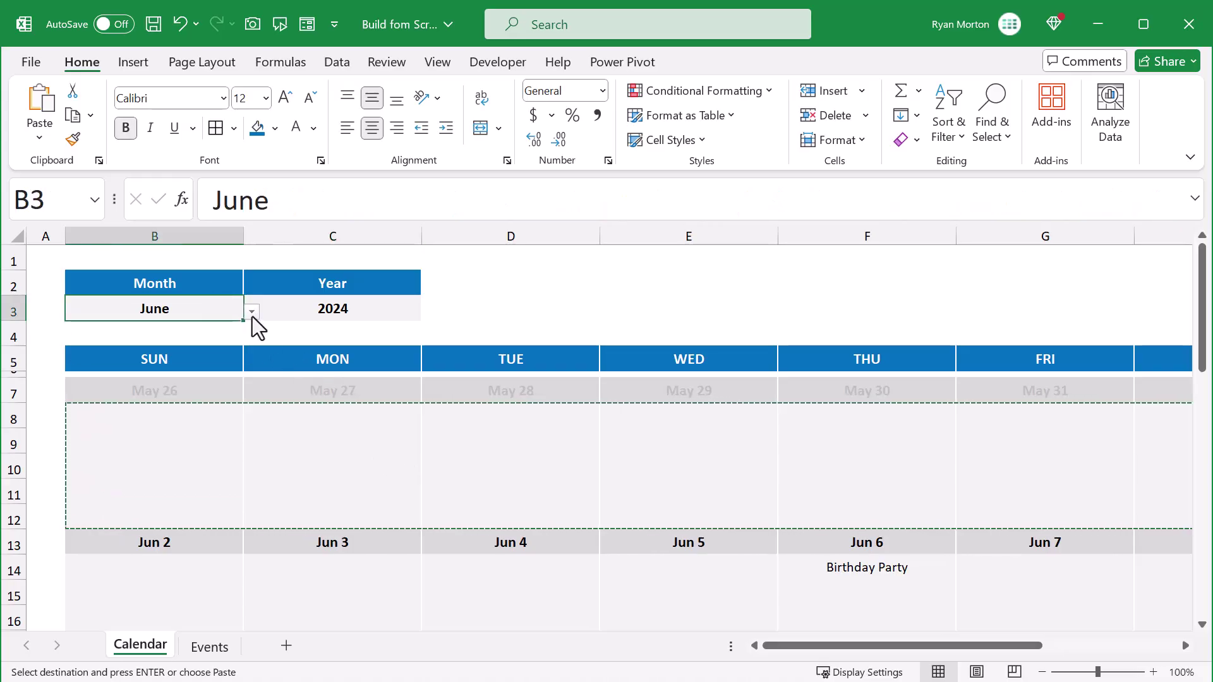
click(252, 313)
click(155, 426)
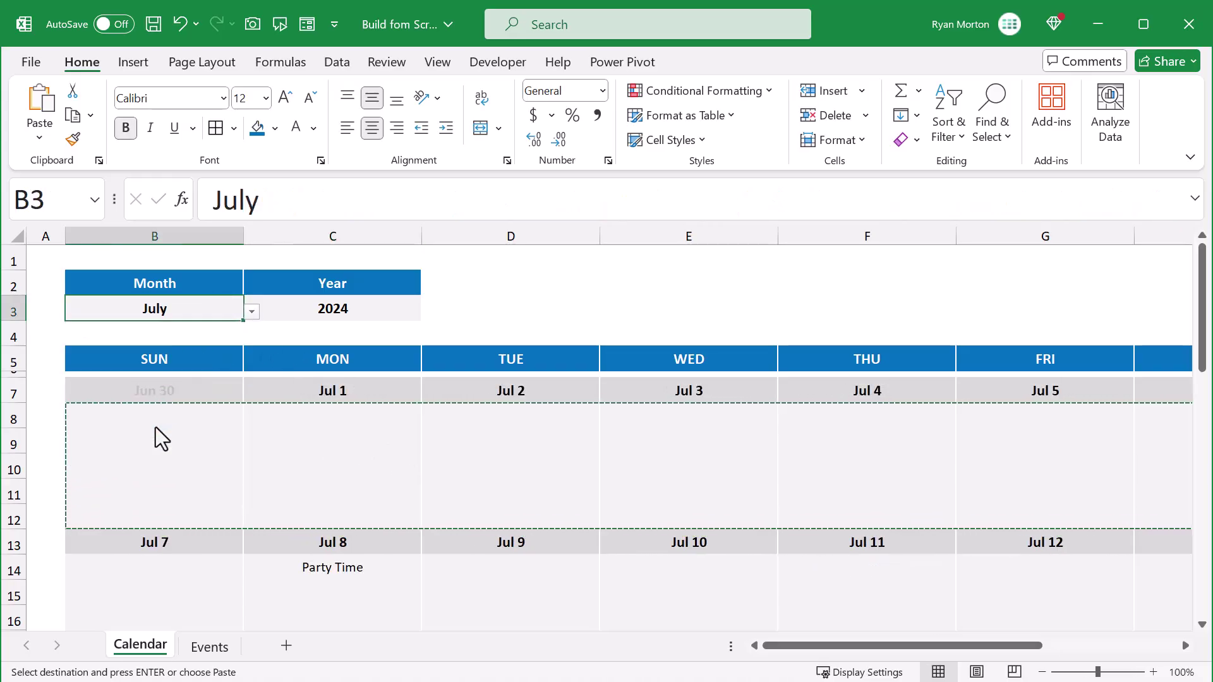
scroll(373, 447, down, 3)
scroll(373, 447, up, 3)
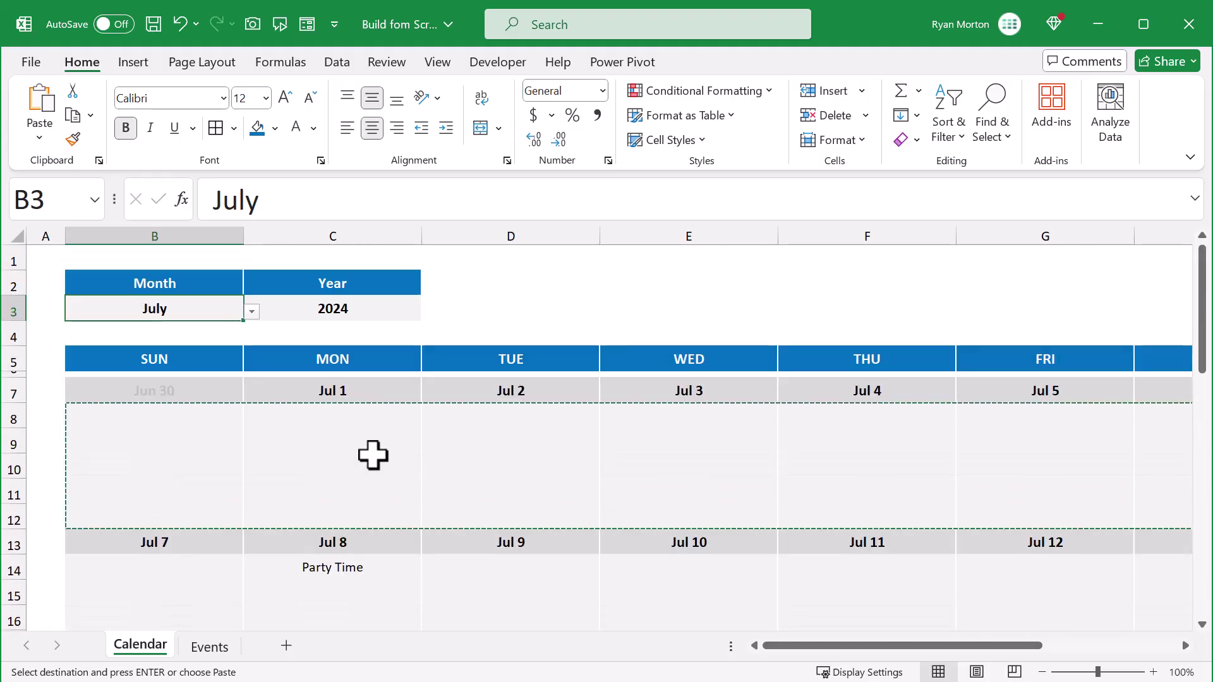
Clear the copy selection and set the calendar year in C3 to 2023 to test the event lookups
click(655, 304)
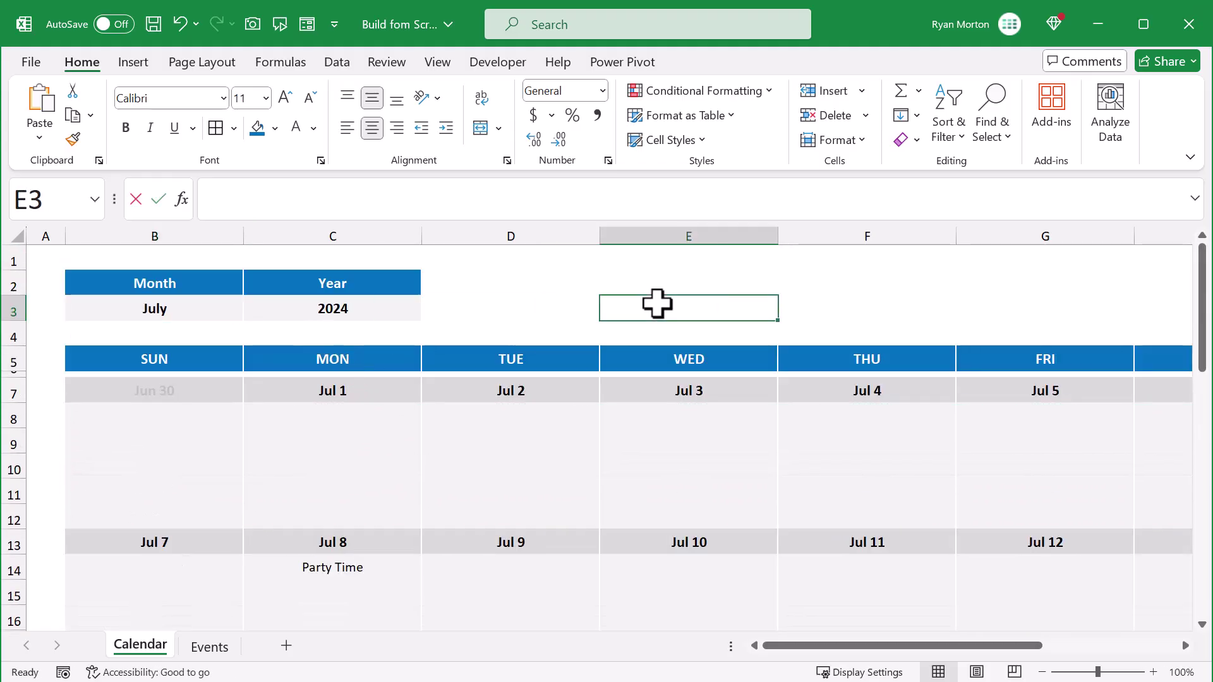
click(683, 283)
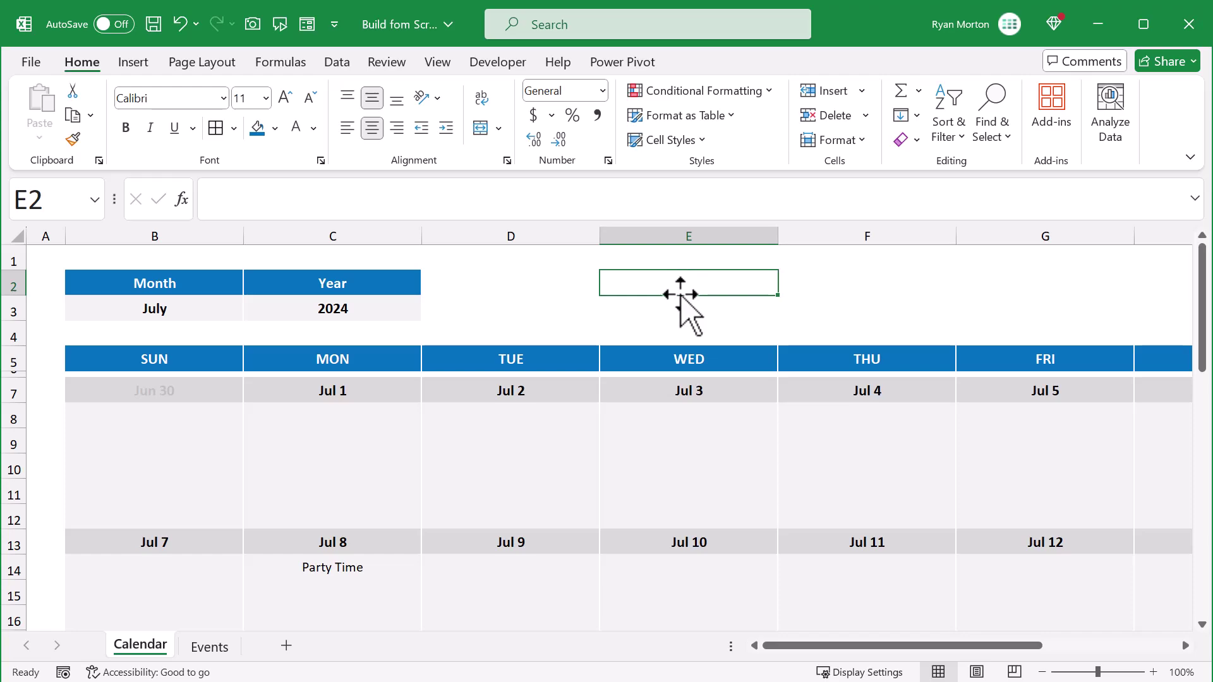
scroll(676, 297, down, 2)
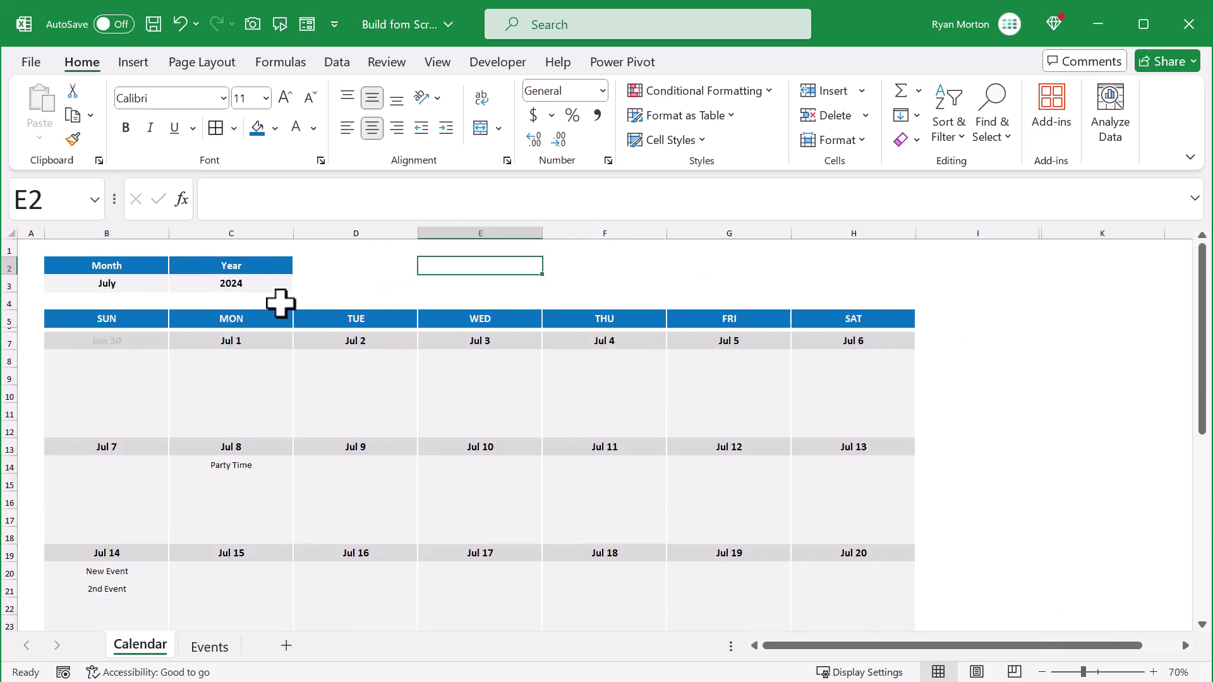
click(227, 287)
text(2023)
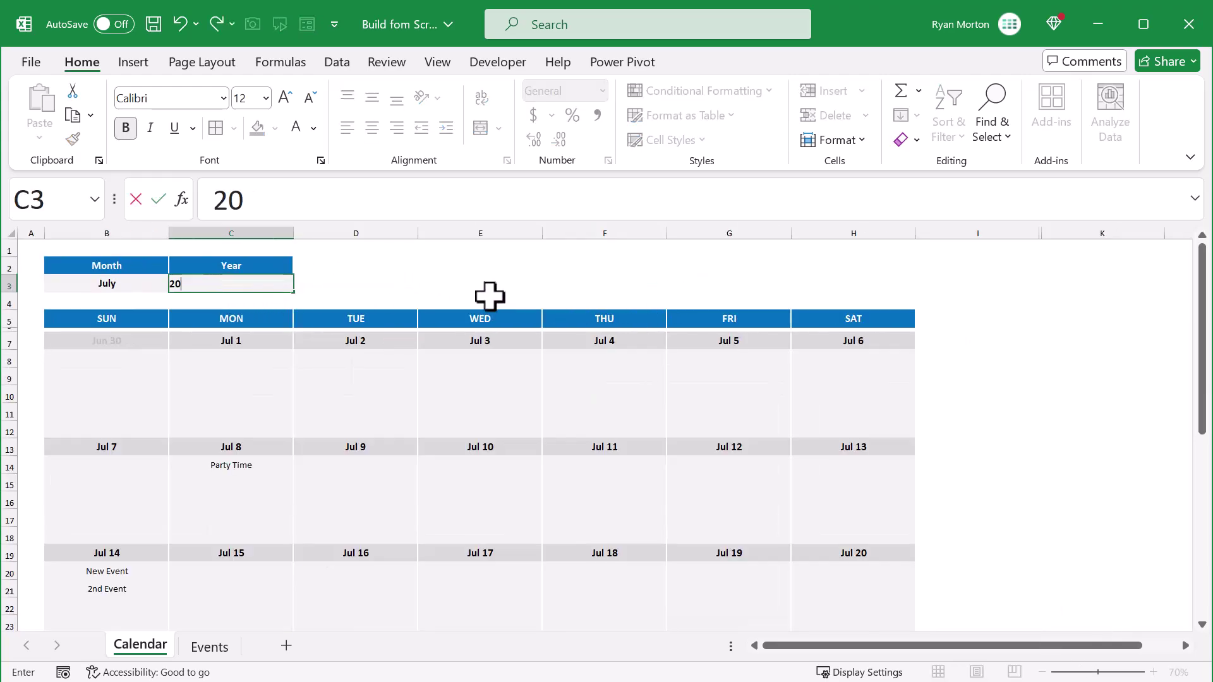
key(Return)
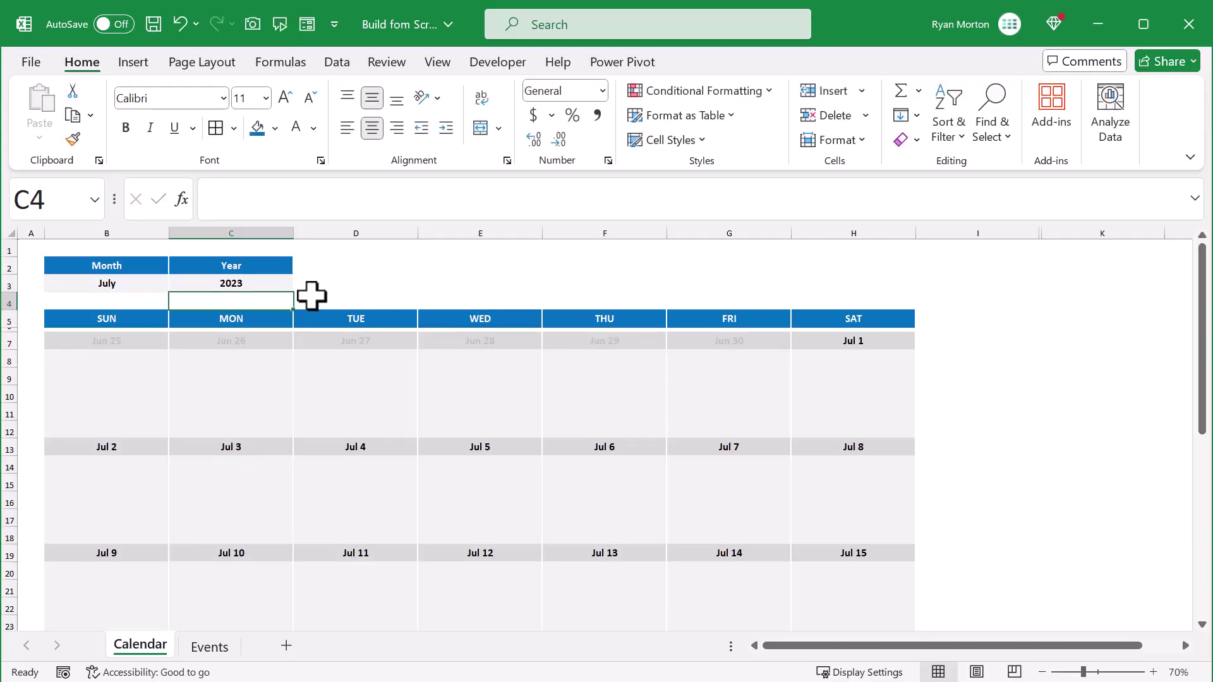
Set the calendar year in C3 back to 2024
click(278, 281)
text(202)
text(4)
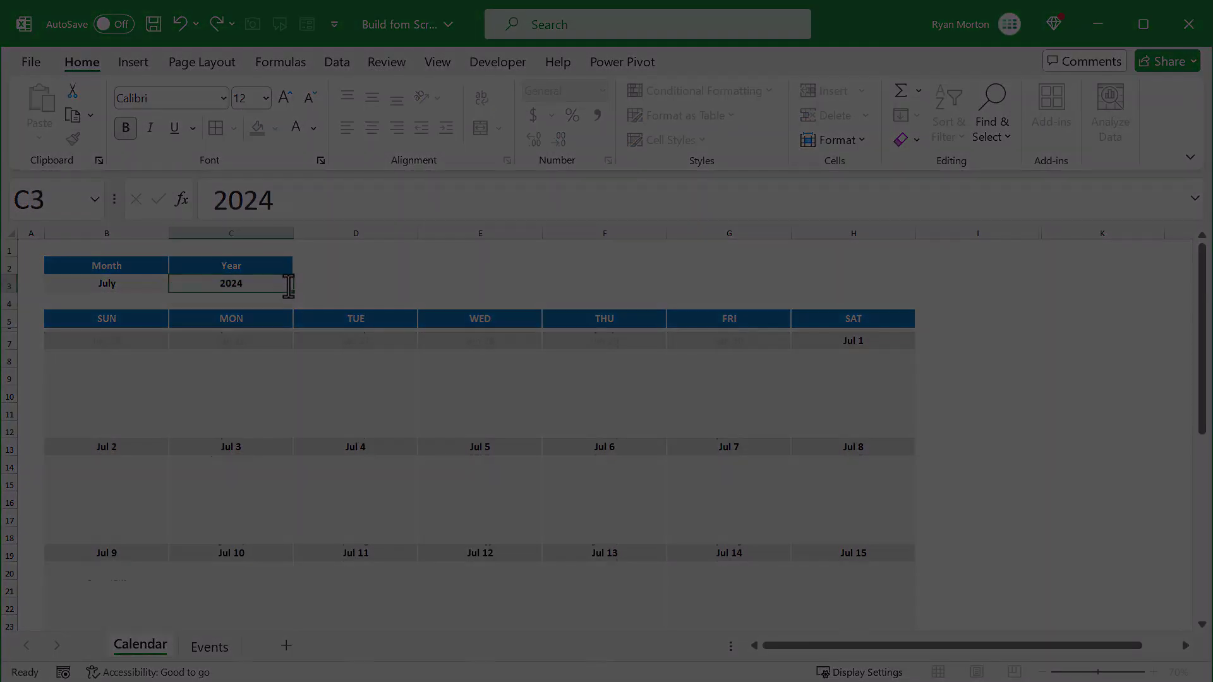